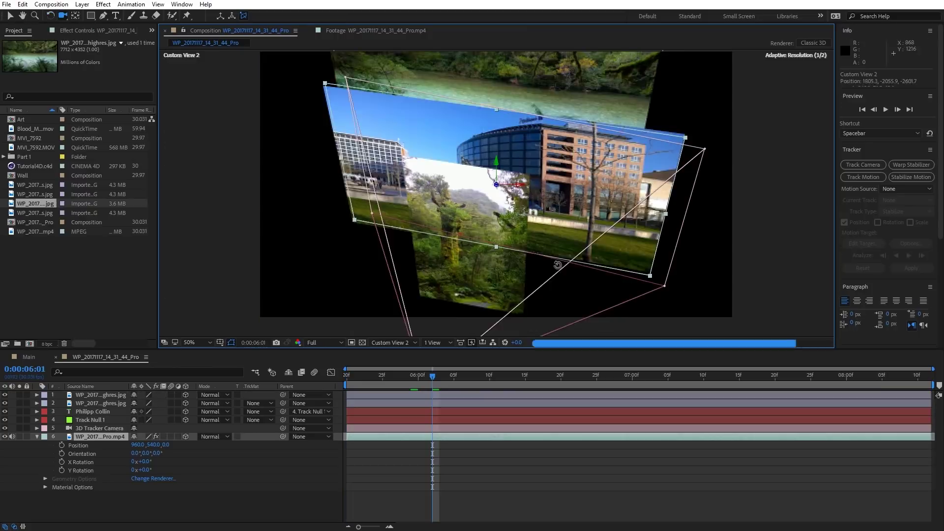
Orbit the finished demo's tracked 3D scene and scrub through its timeline.
left_click_drag(557, 265, 517, 235)
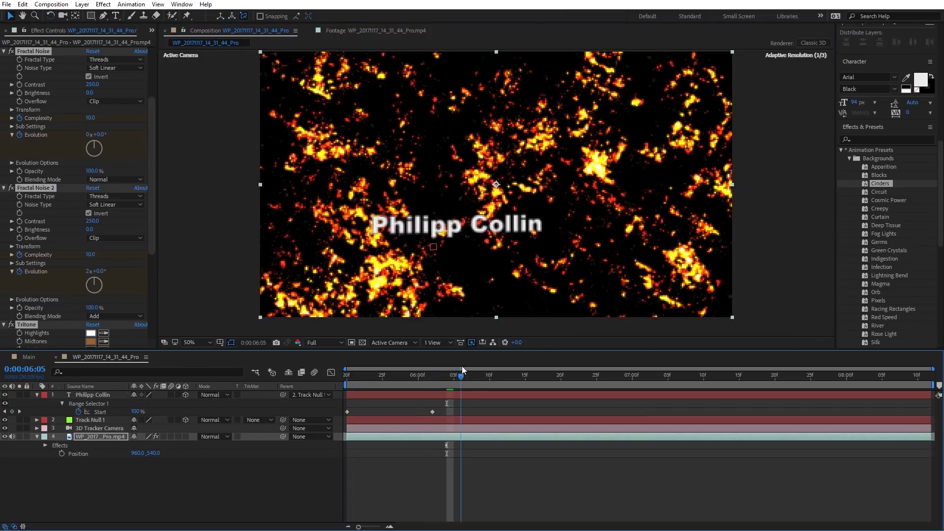
mouse_move(432, 369)
left_mouse_down()
mouse_move(486, 366)
mouse_move(468, 367)
left_mouse_up()
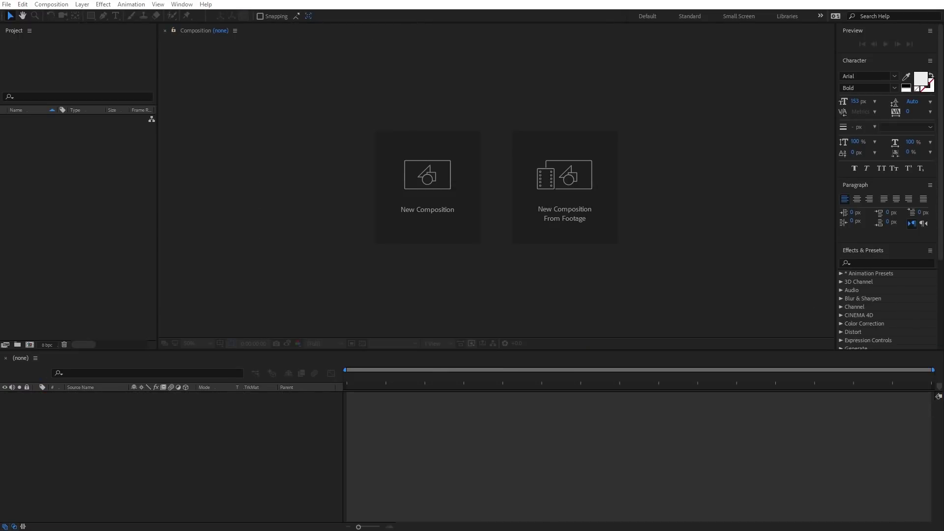
Import the street-and-tram MP4 and create a composition containing it as the only layer.
left_click_drag(158, 240, 81, 221)
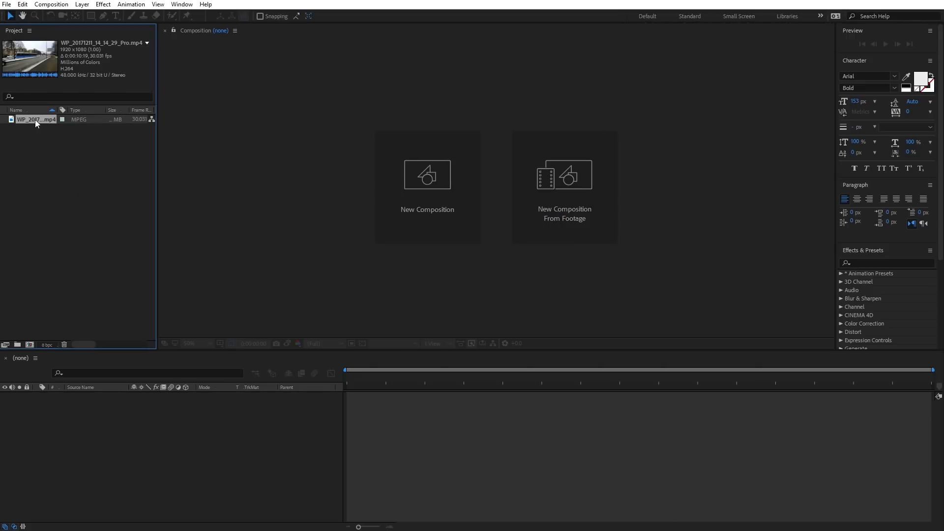
left_click_drag(151, 449, 152, 449)
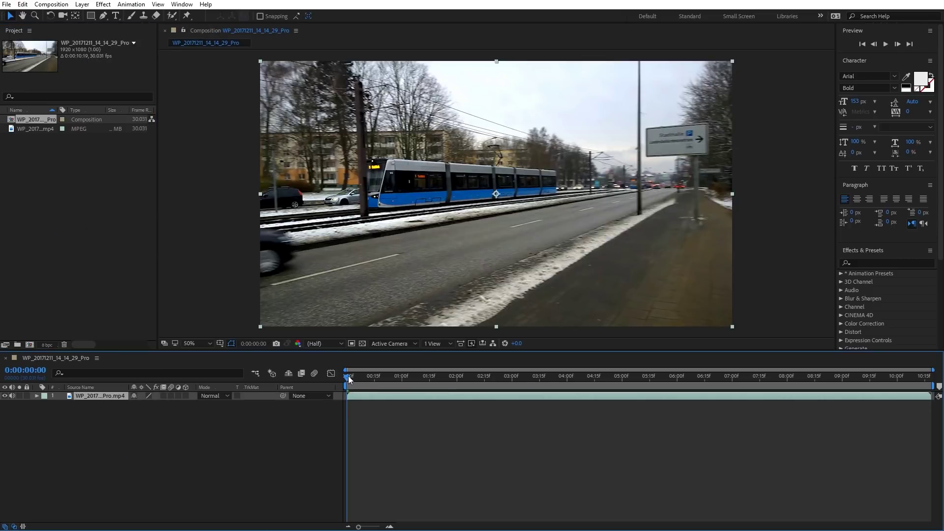
mouse_move(350, 378)
left_mouse_down()
mouse_move(462, 377)
mouse_move(381, 380)
left_mouse_up()
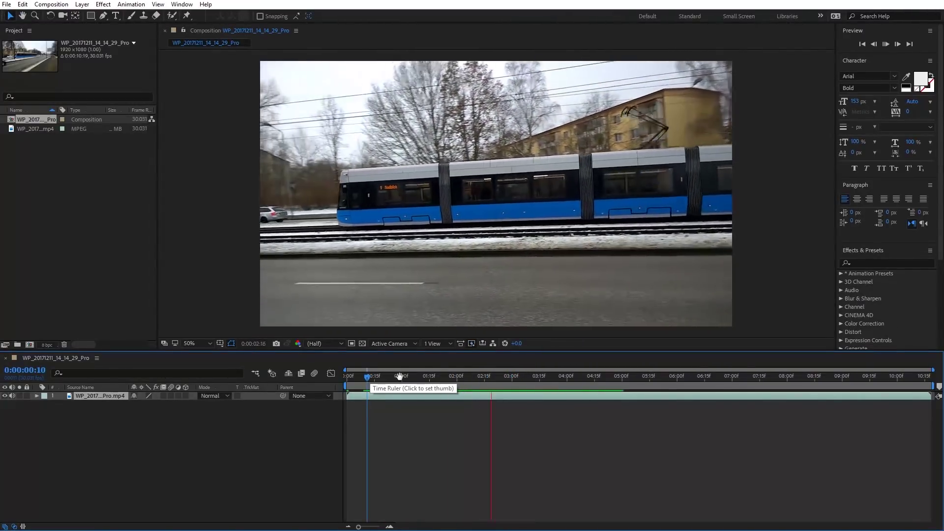
key("space")
key("Page_Down")
key("Page_Down")
key("Page_Down")
key("Page_Down")
key("Page_Down")
key("Page_Down")
key("Page_Up")
key("Page_Up")
key("Page_Up")
key("space")
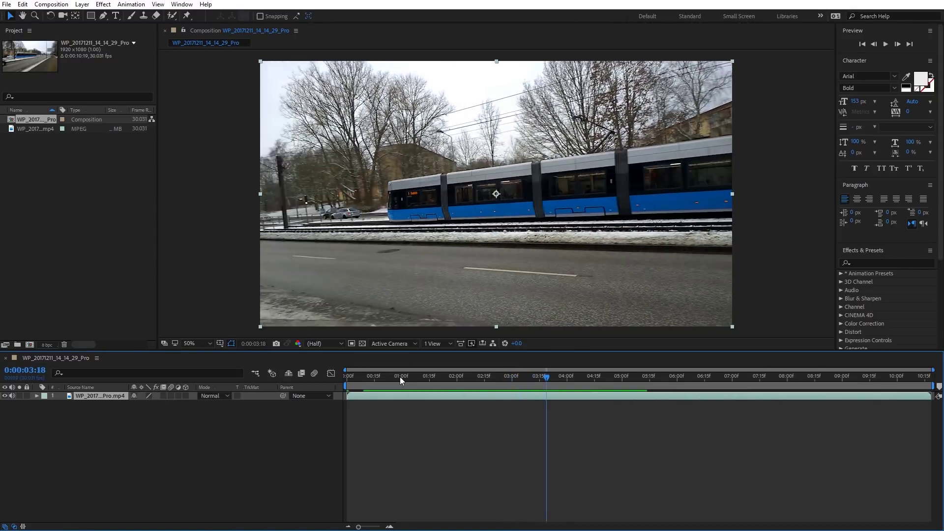
key("Page_Up")
key("Page_Up")
key("Page_Up")
key("Page_Up")
key("Page_Up")
key("Page_Up")
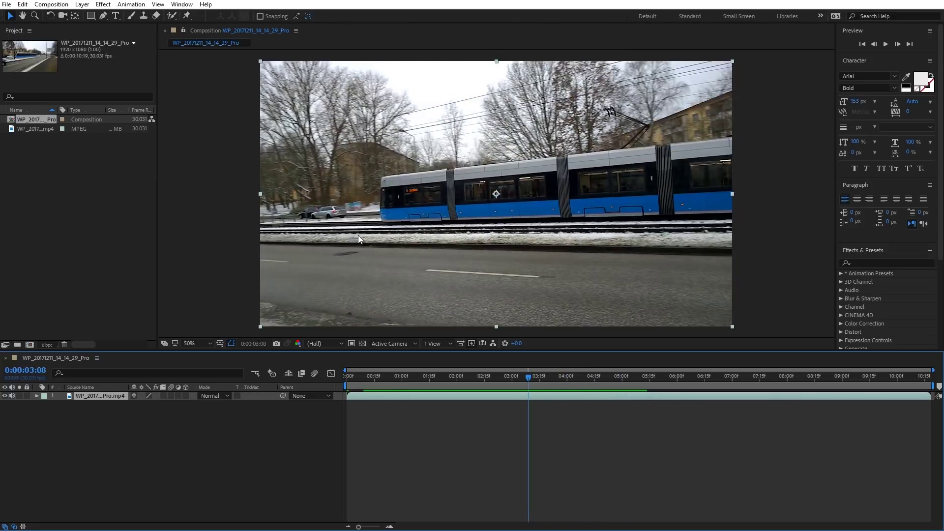
mouse_move(382, 227)
left_mouse_down()
mouse_move(340, 229)
mouse_move(398, 218)
mouse_move(413, 251)
mouse_move(370, 227)
mouse_move(393, 221)
mouse_move(371, 182)
mouse_move(324, 186)
left_mouse_up()
scroll(328, 188, "up", 6)
left_click_drag(414, 181, 231, 208)
key("v")
scroll(538, 187, "down", 4)
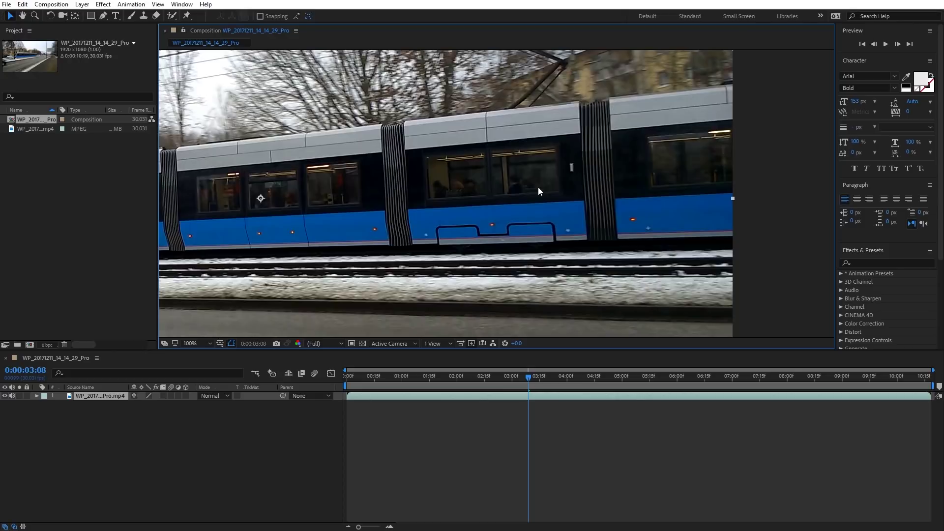
scroll(538, 186, "down", 2)
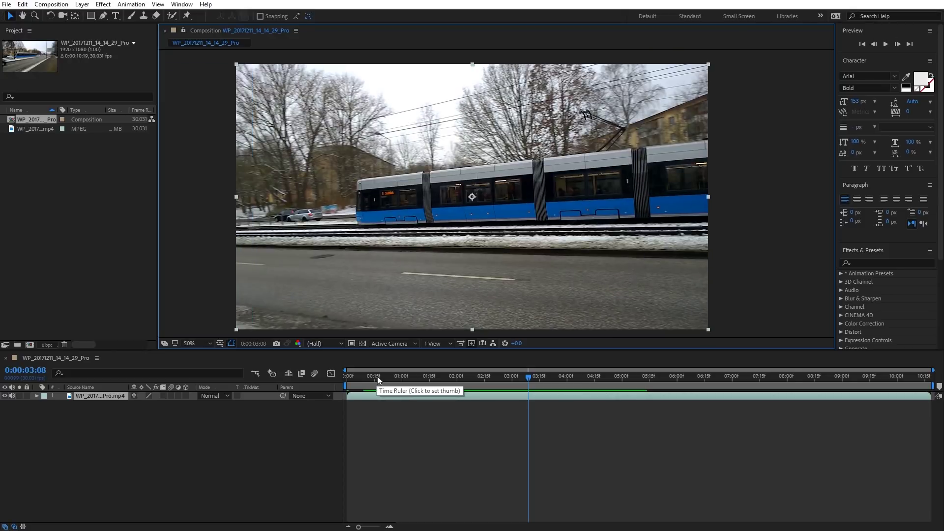
key("Home")
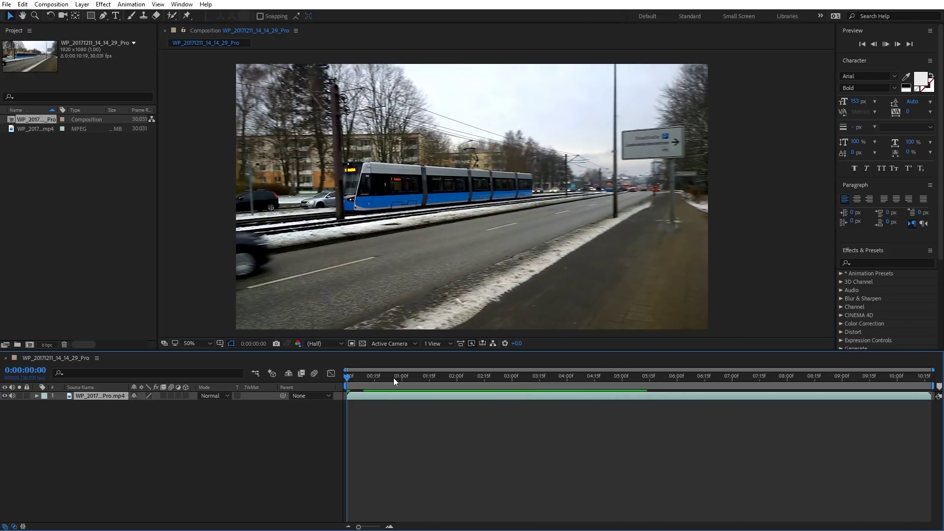
key("space")
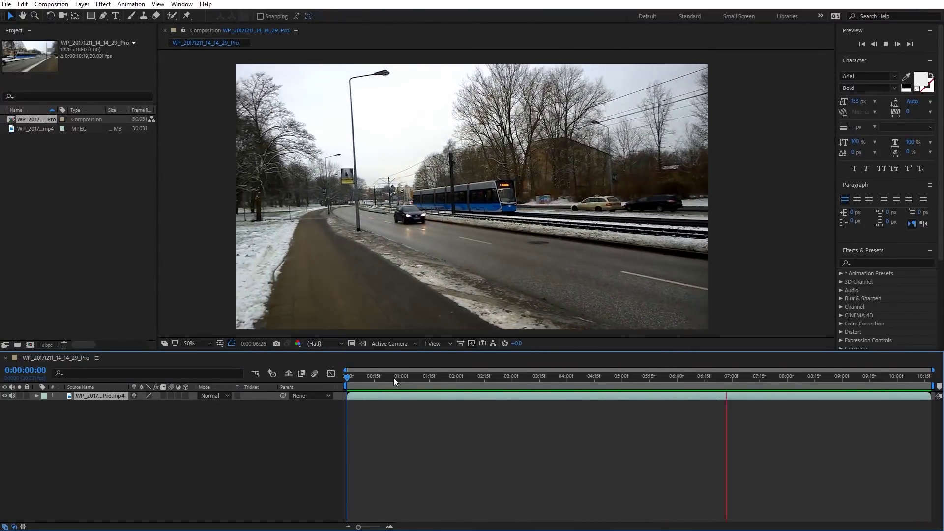
Stop the preview and make two duplicates of the street video layer.
key("space")
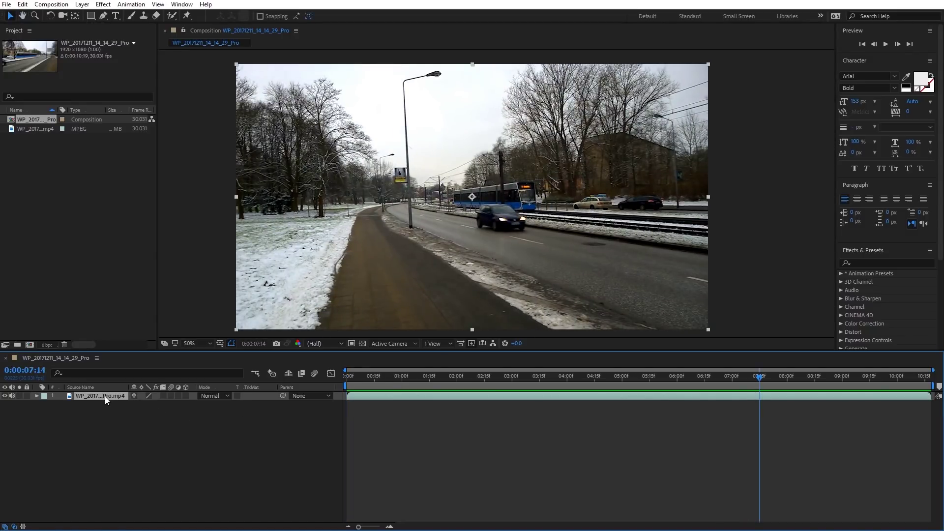
key("ctrl+d")
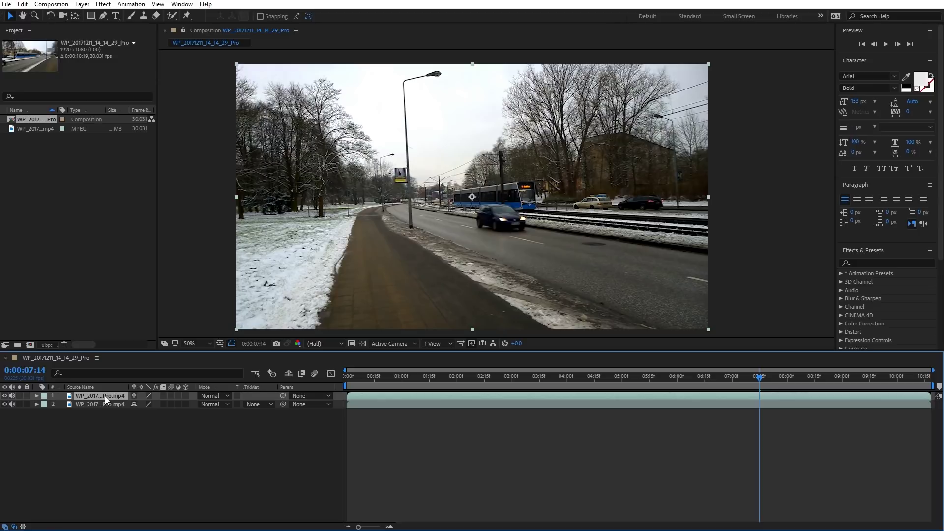
key("ctrl+d")
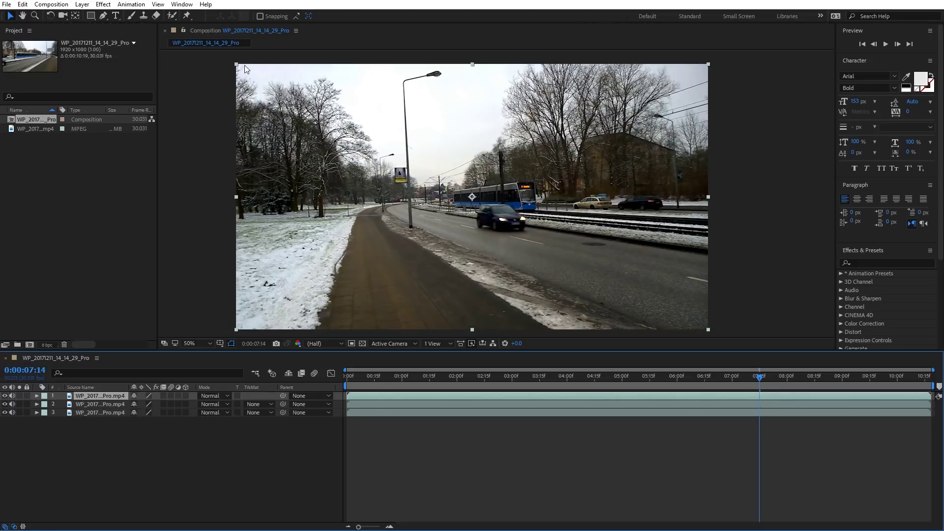
Shrink the top copy into an upper-left inset and the second into a mid-size lower-left inset.
mouse_move(237, 64)
left_mouse_down()
mouse_move(401, 160)
mouse_move(284, 100)
left_mouse_up()
key("ctrl+Down")
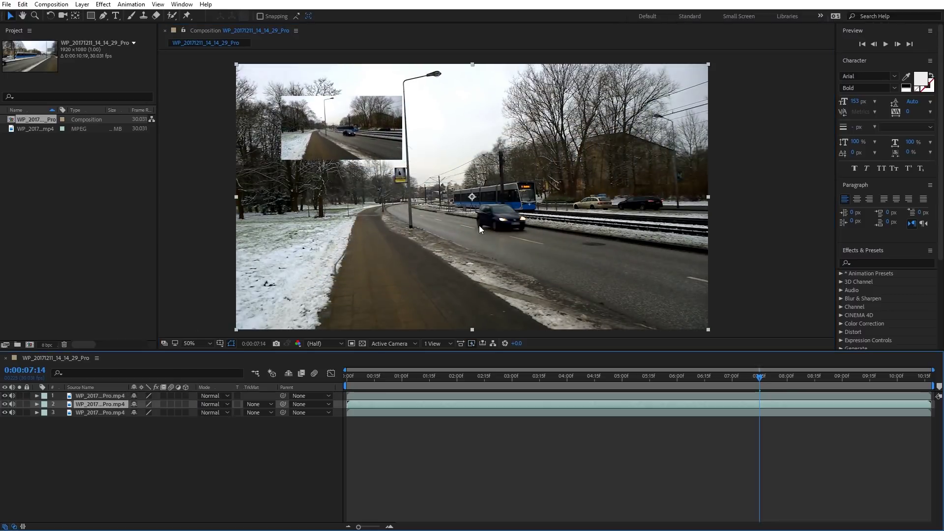
left_click_drag(706, 329, 552, 253)
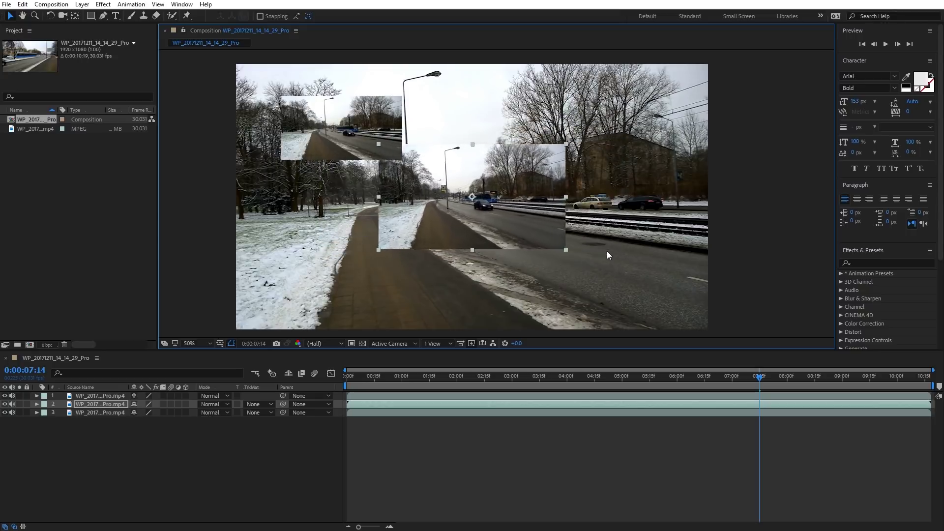
mouse_move(553, 253)
left_mouse_down()
mouse_move(639, 274)
mouse_move(603, 248)
left_mouse_up()
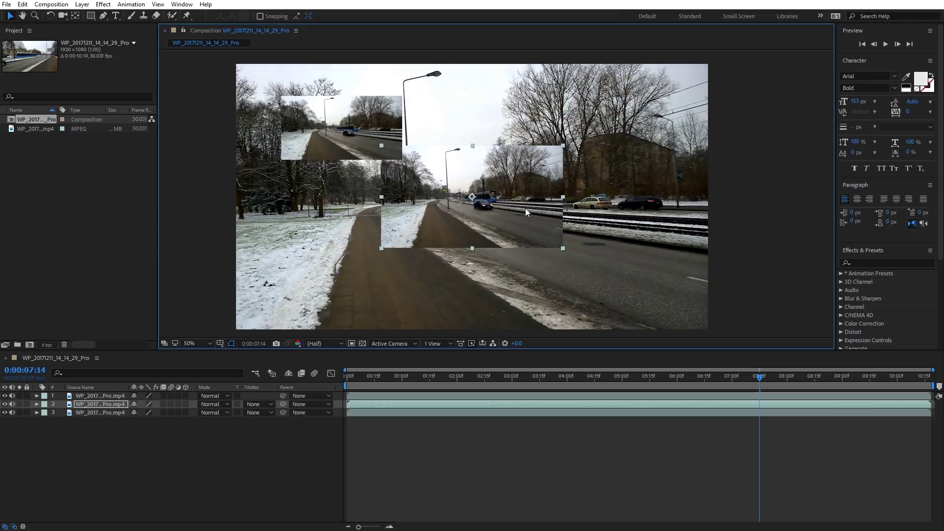
left_click_drag(525, 211, 503, 257)
left_click_drag(346, 396, 646, 395)
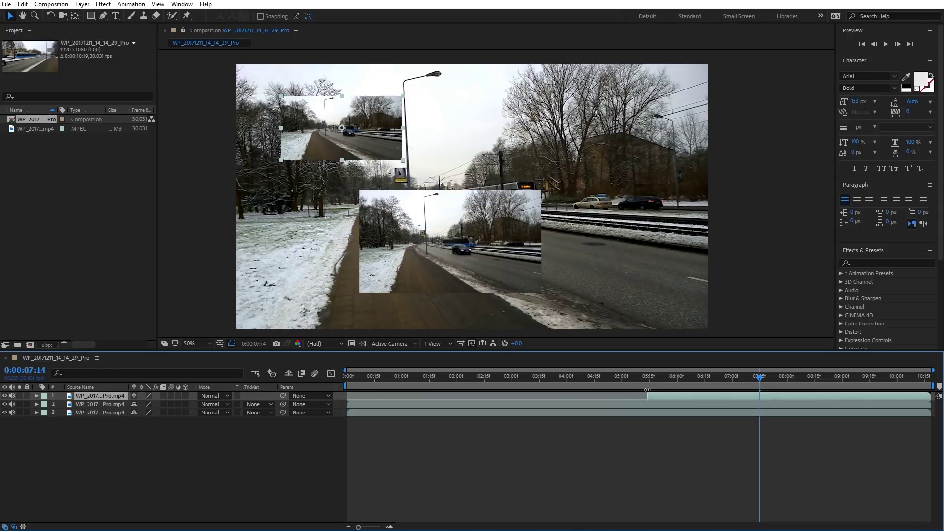
Trim the insets to short time ranges, the second copy running 0:00:04:17 to 0:00:05:07.
mouse_move(347, 404)
left_mouse_down()
mouse_move(599, 405)
mouse_move(589, 379)
mouse_move(677, 375)
left_mouse_up()
left_click(587, 379)
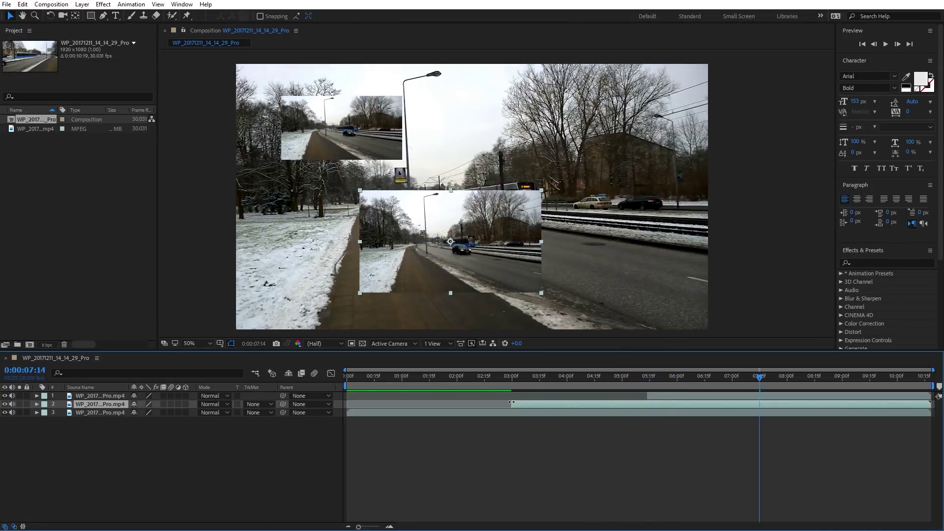
left_click(600, 377)
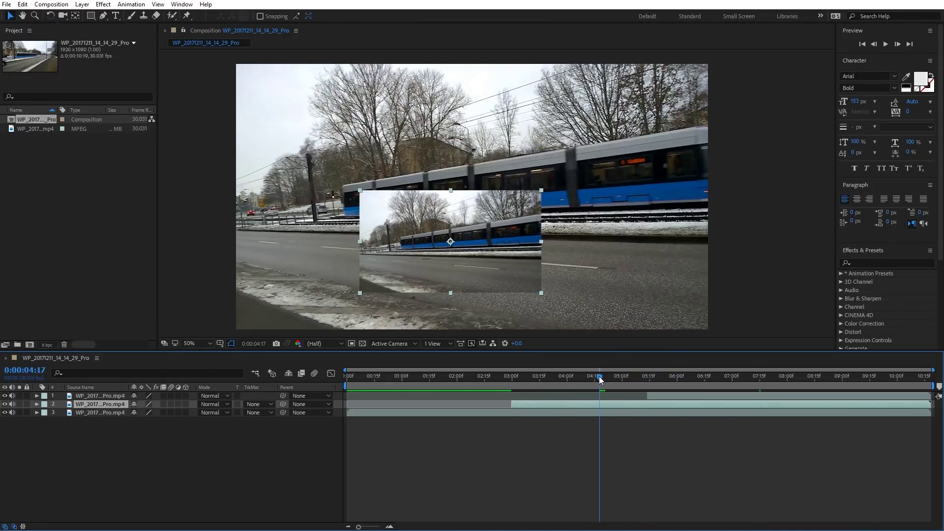
key("alt+bracketleft")
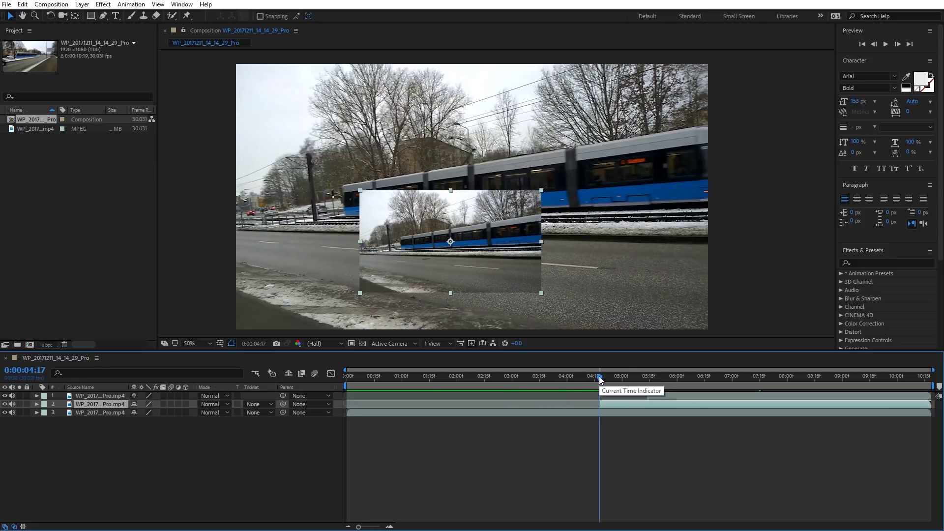
left_click_drag(599, 377, 637, 380)
key("alt+bracketright")
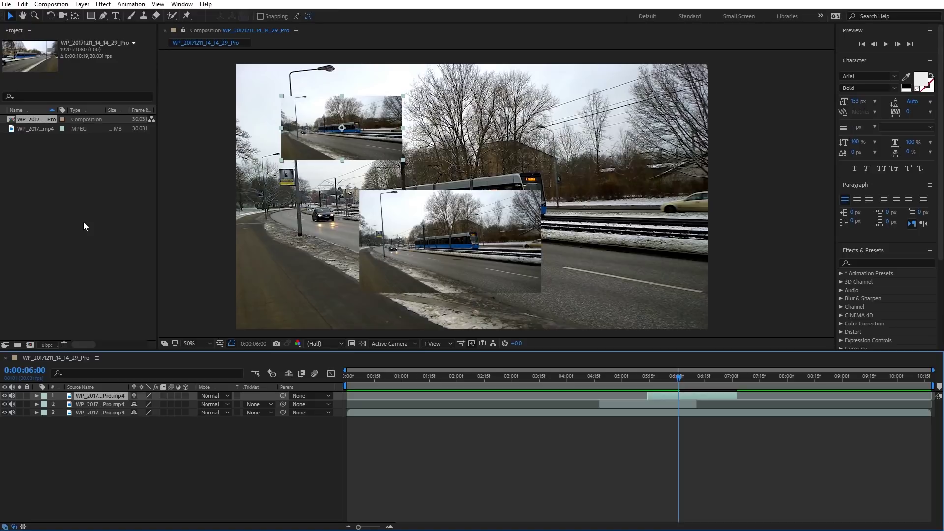
Rename the comp to Main, delete inset layers 1 and 2, and return to the first frame.
key("ctrl+k")
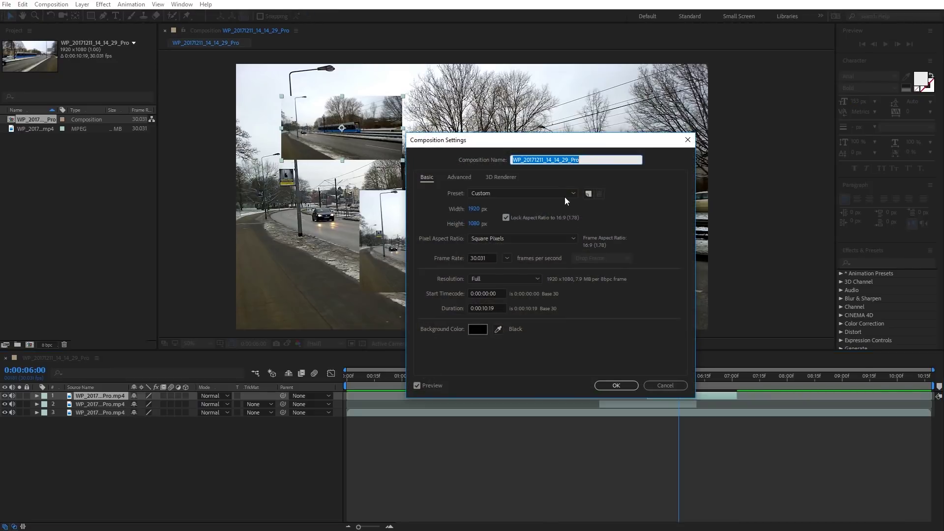
type("Main")
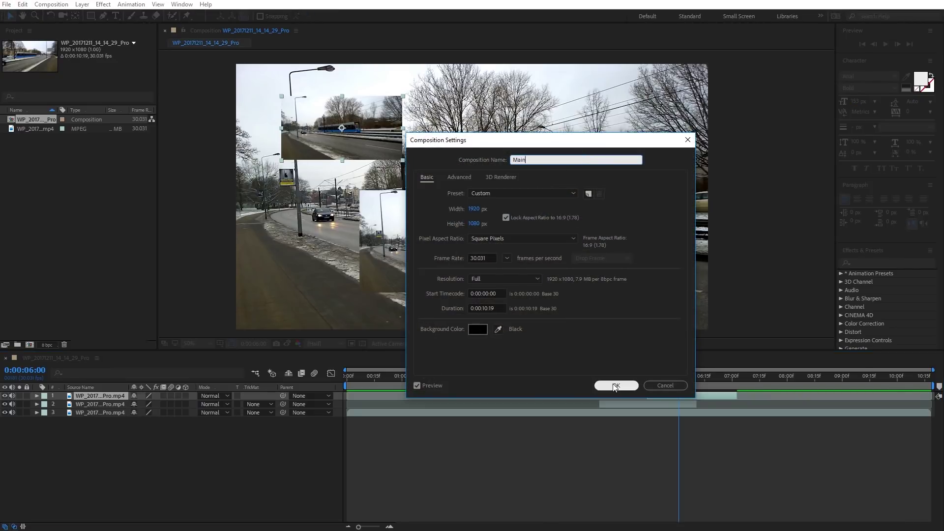
left_click(616, 385)
left_click(108, 402, "ctrl")
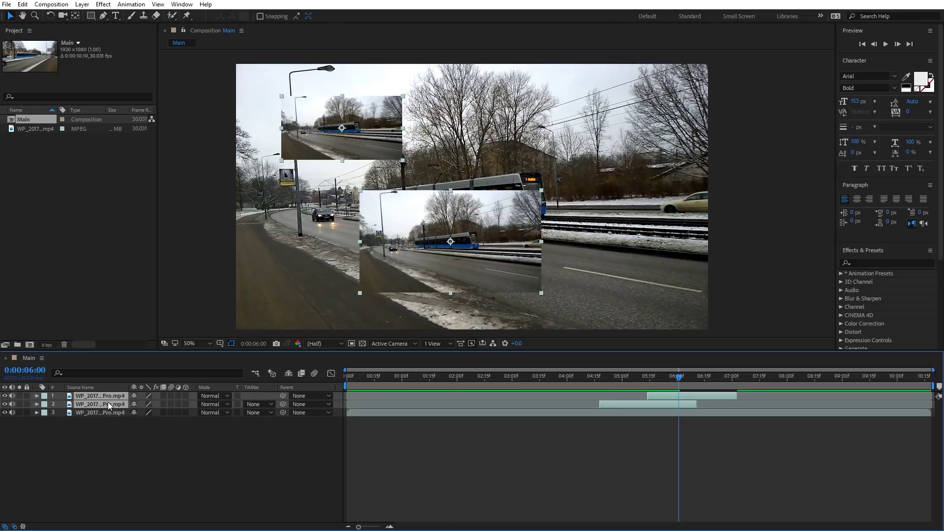
key("Delete")
key("Home")
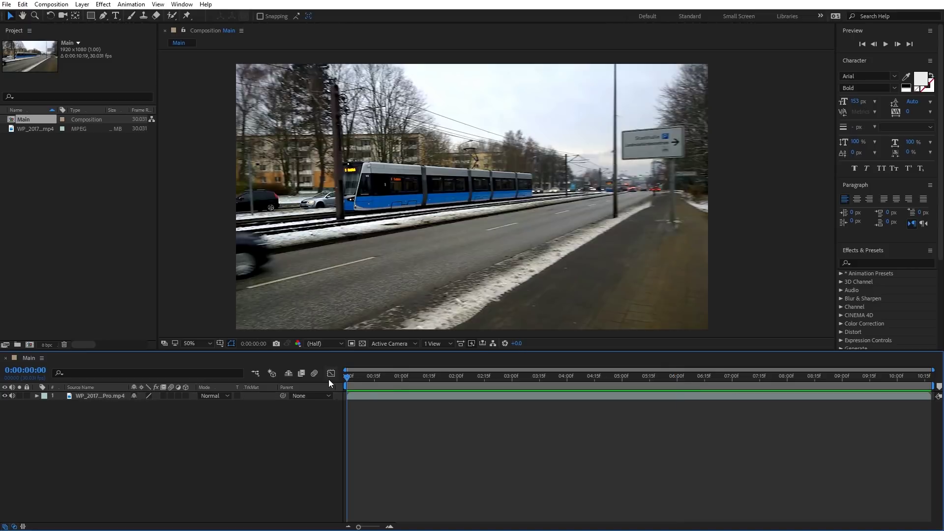
Scrub the footage and end the street video layer at 0:00:07:00.
left_click_drag(347, 377, 732, 378)
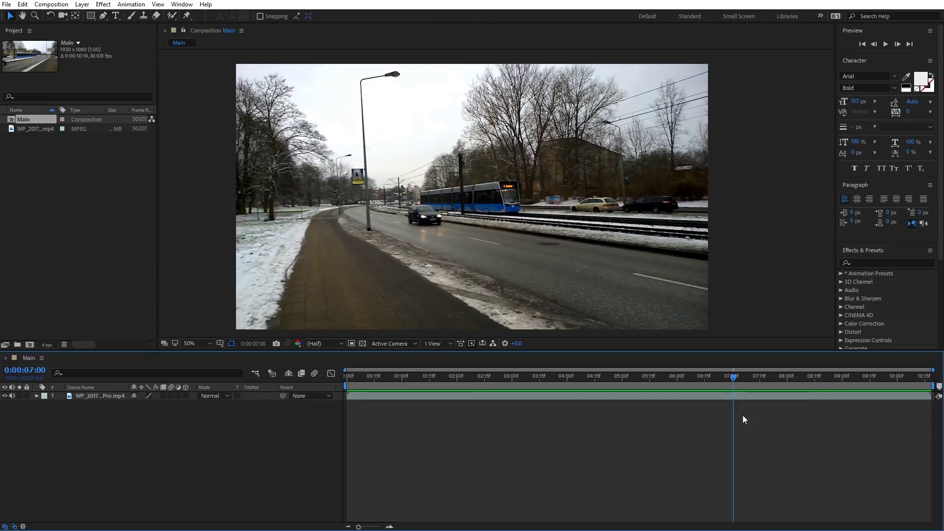
key("ctrl+a")
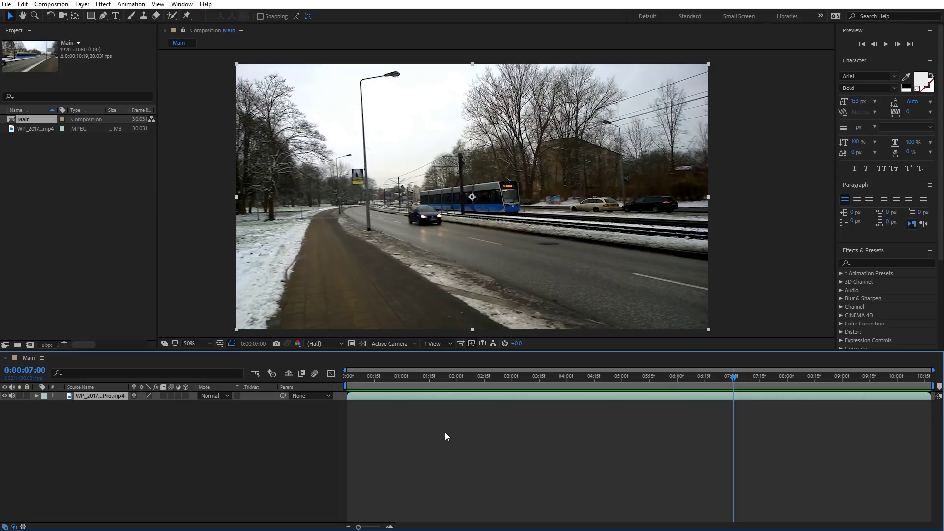
key("alt+bracketright")
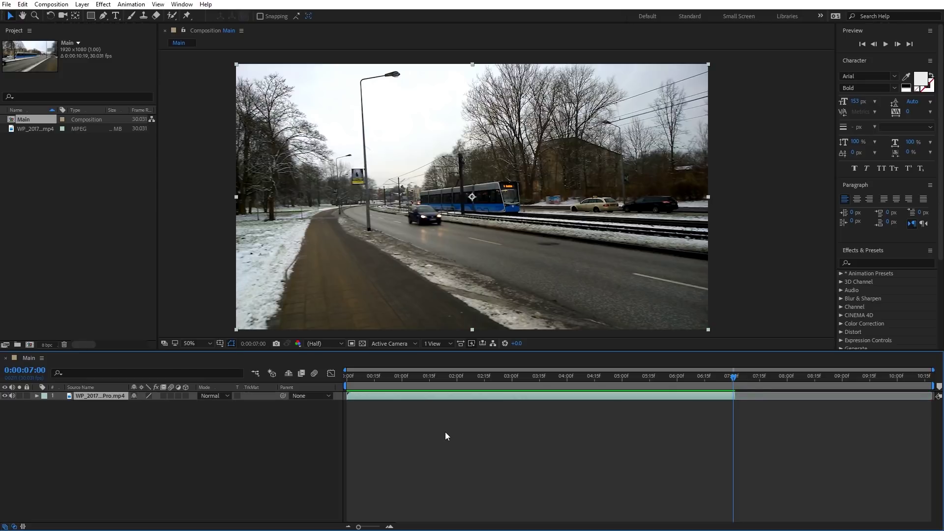
Set the work area end to 7:01, then scrub the tram frames through to 6:06.
left_click_drag(739, 375, 735, 377)
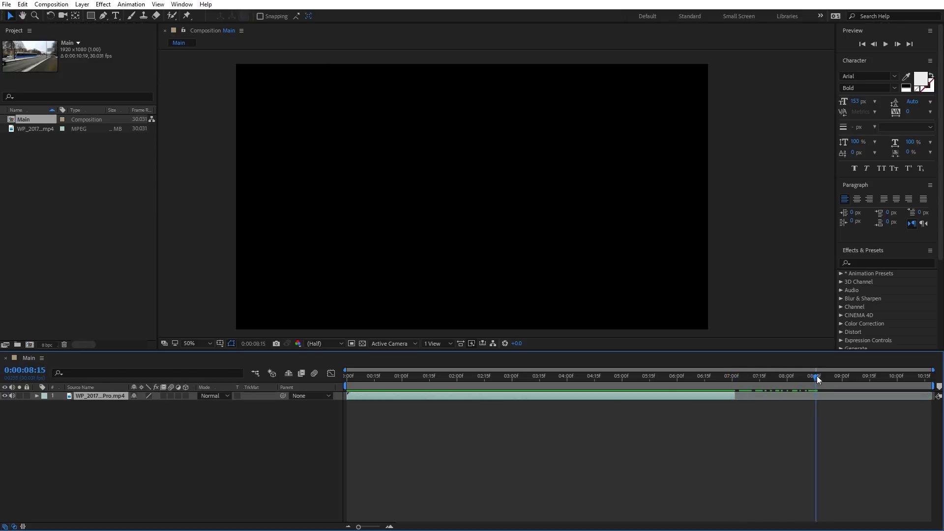
key("n")
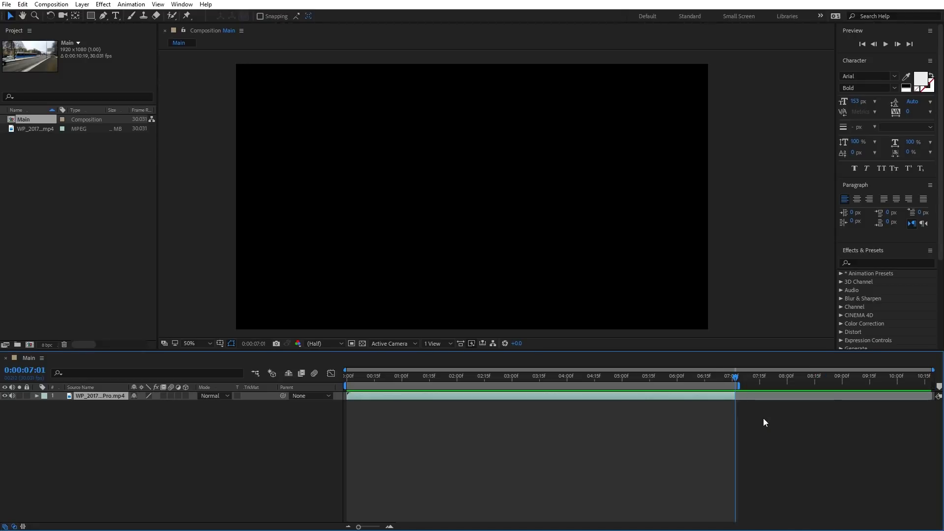
left_click_drag(399, 379, 419, 377)
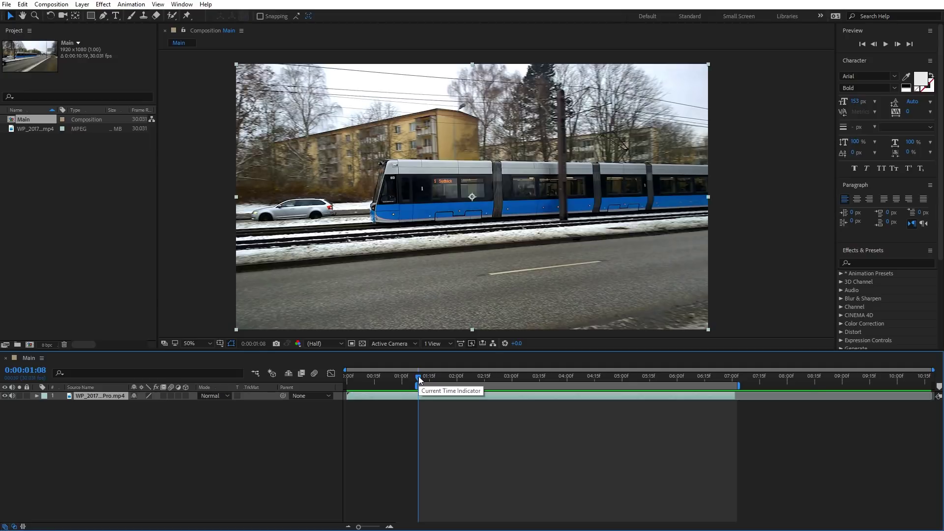
left_click_drag(418, 376, 689, 373)
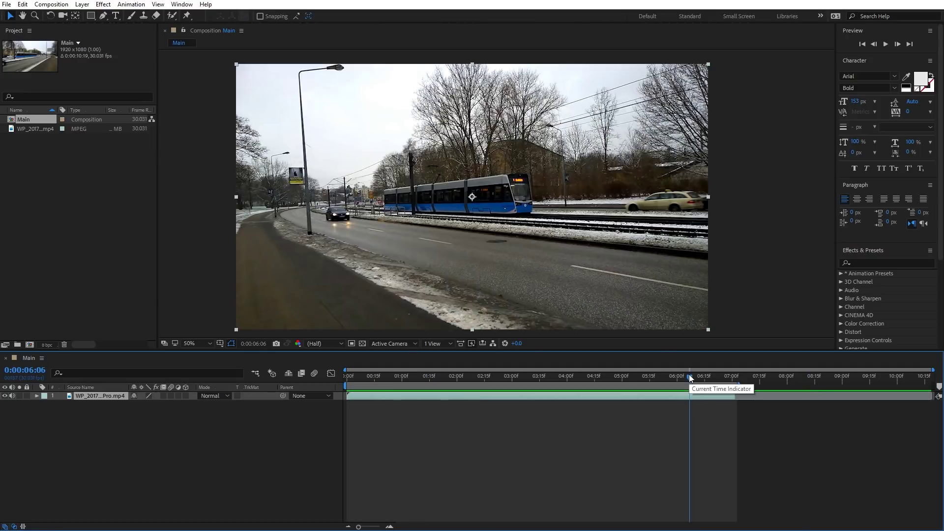
Trim Main to its work area, switch to the Motion Tracking workspace, and show the Tracker panel.
key("ctrl+shift+x")
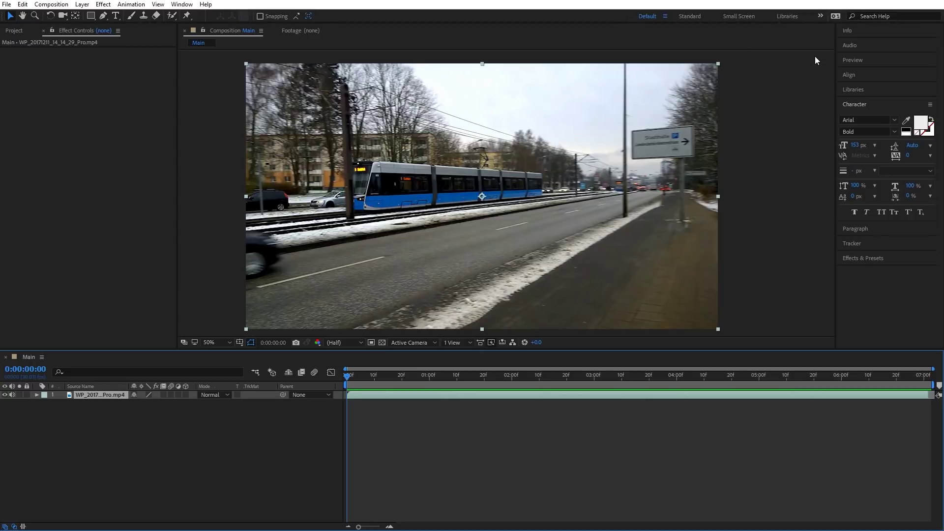
left_click(822, 17)
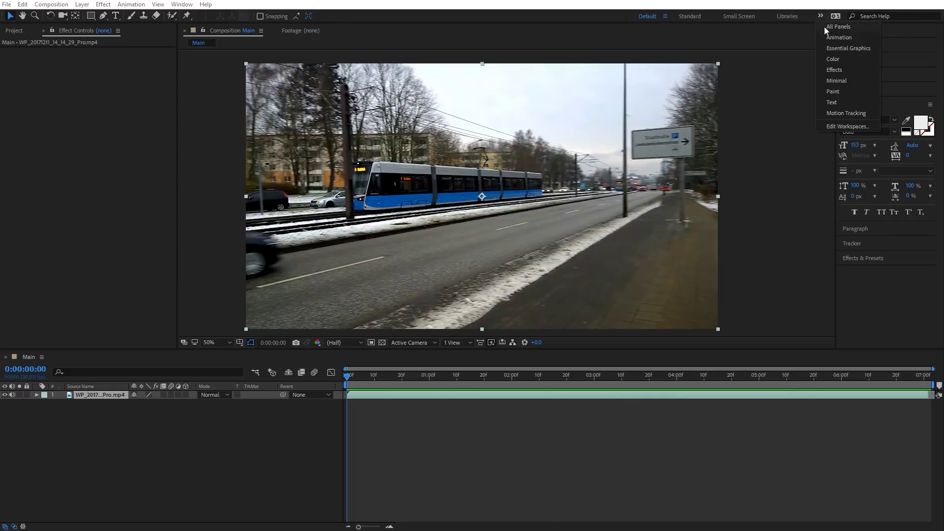
left_click(857, 114)
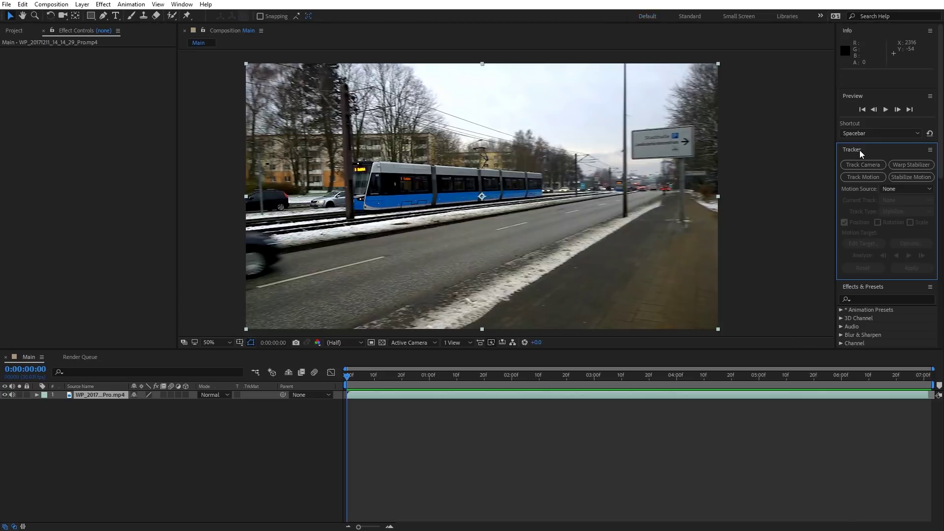
left_click(187, 8)
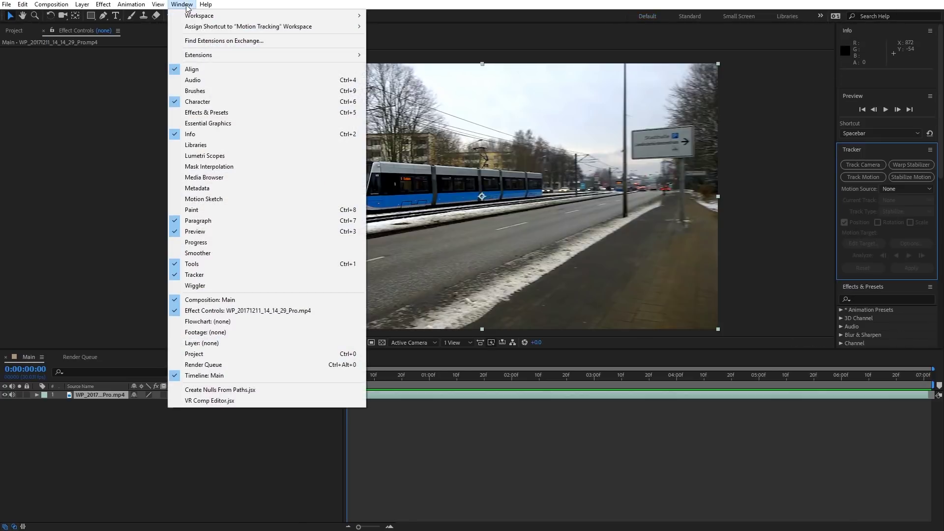
left_click(210, 273)
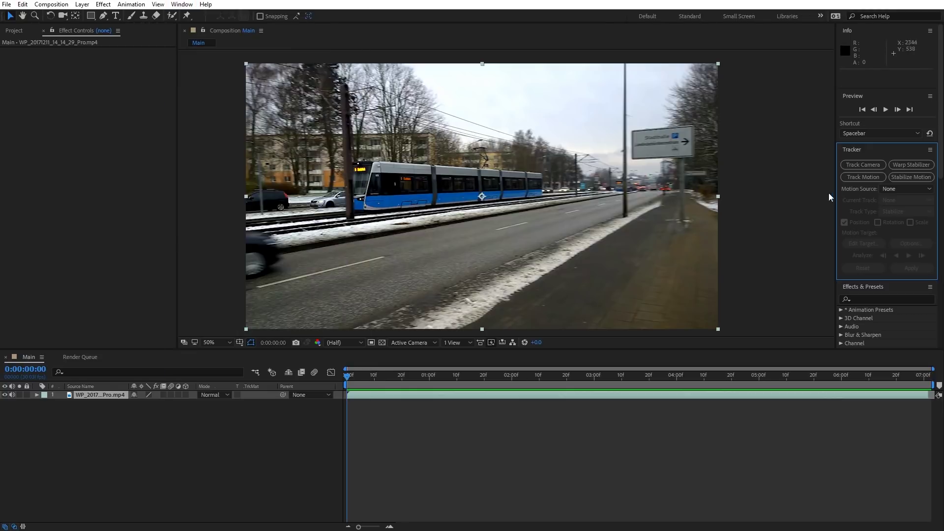
Apply Warp Stabilizer VFX to the tram clip, preview the result, and bring back the Project panel.
left_click(910, 166)
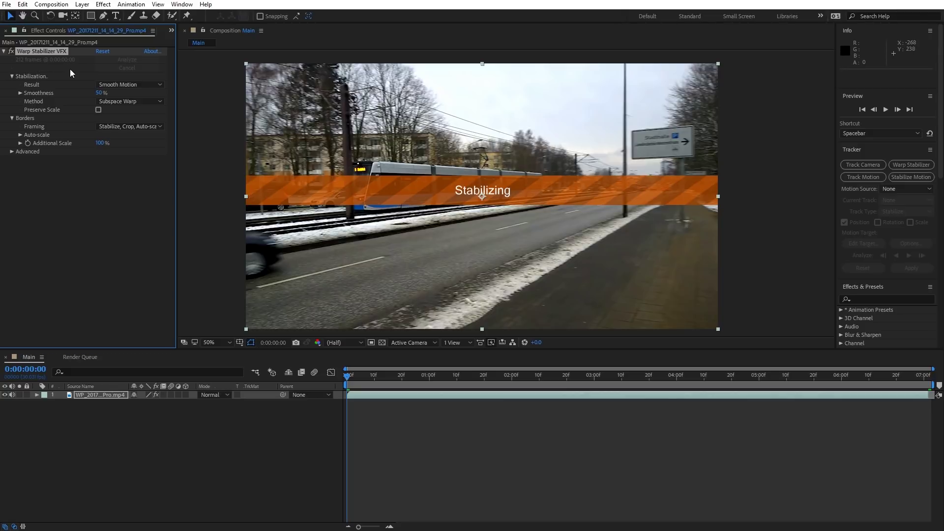
left_click(395, 430)
key("space")
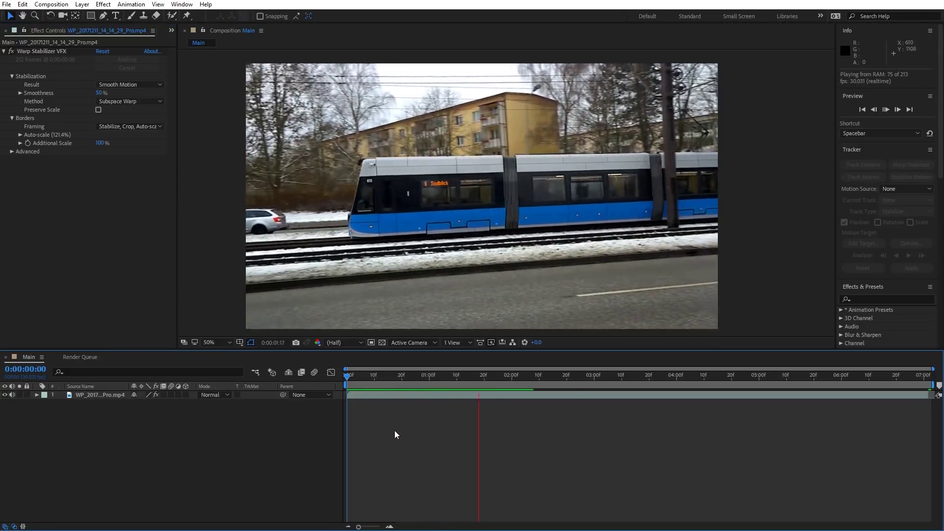
left_click(137, 37)
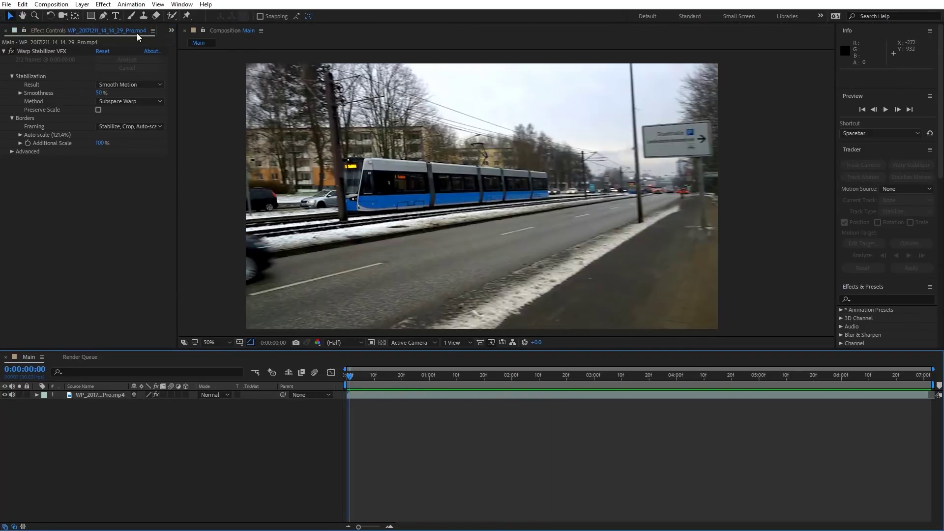
left_click(172, 30)
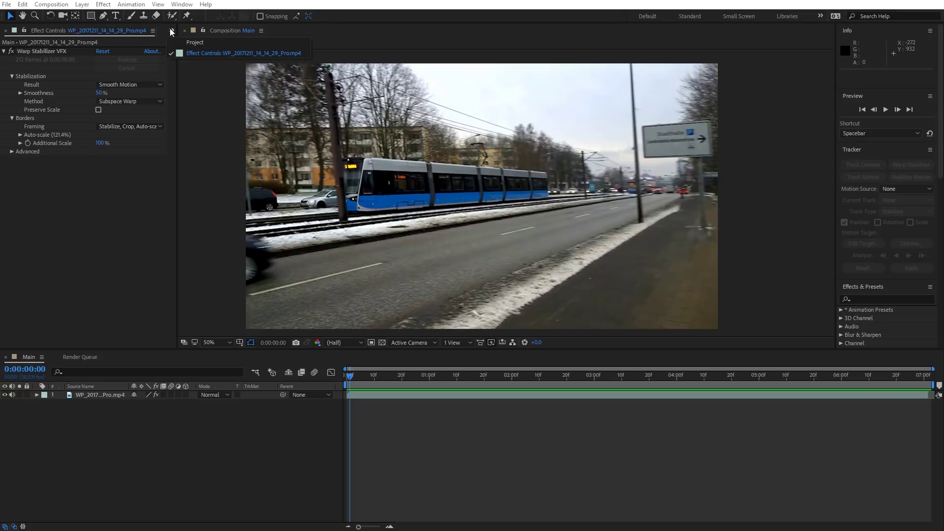
View the original tram clip and layer in their own viewers, then return to Main's first frame.
left_click(194, 42)
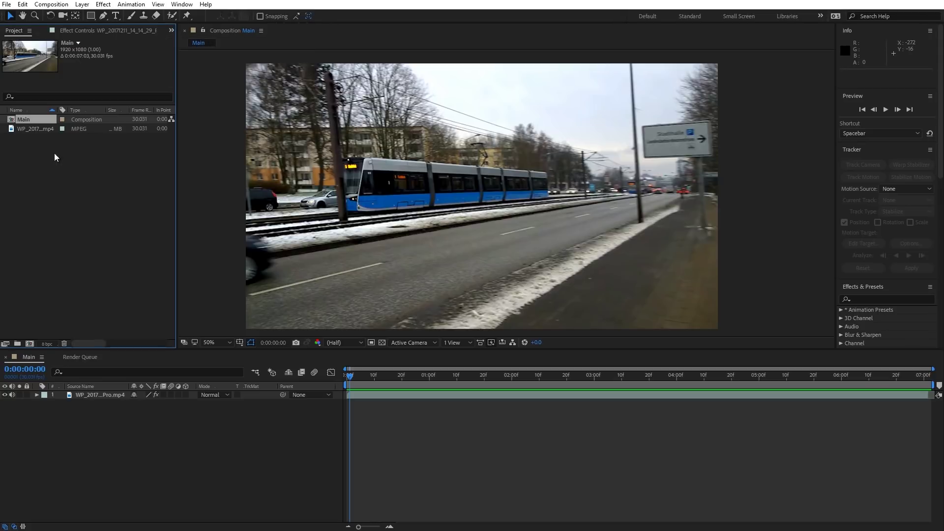
double_click(37, 128)
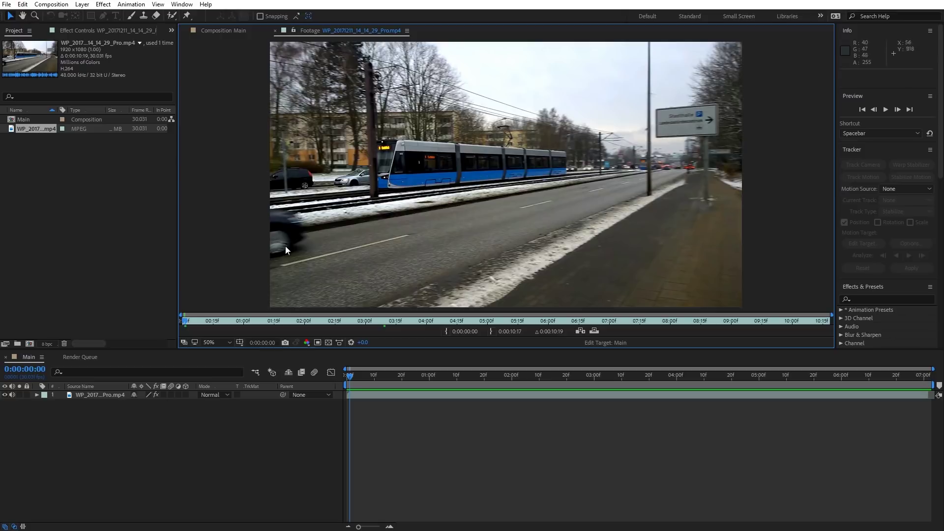
key("space")
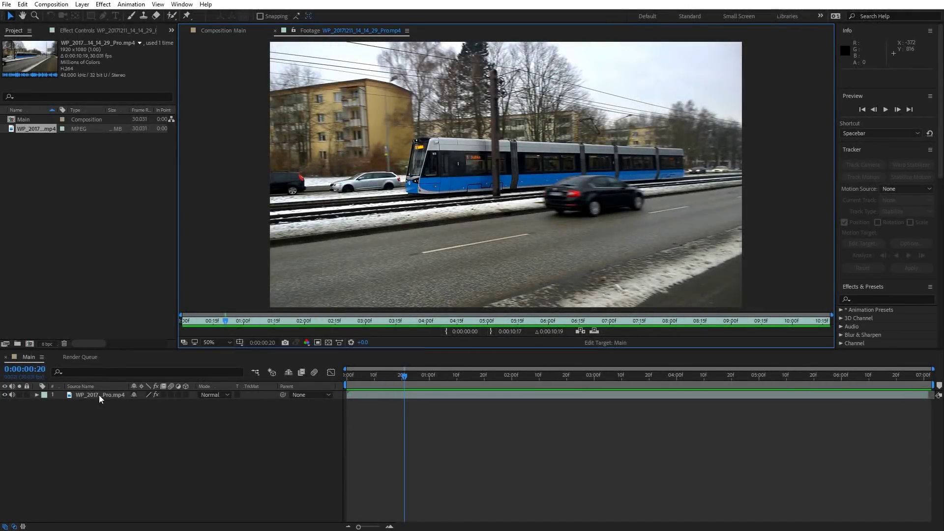
double_click(99, 395)
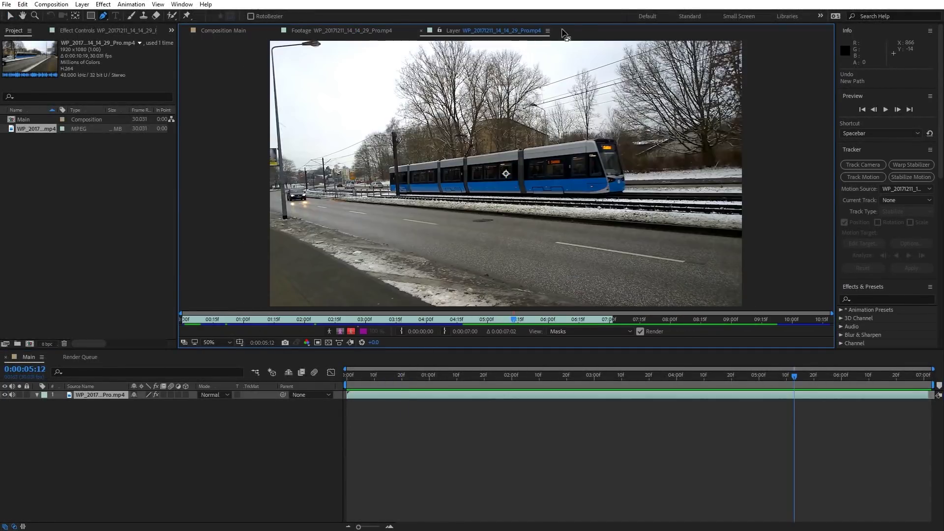
left_click(424, 31)
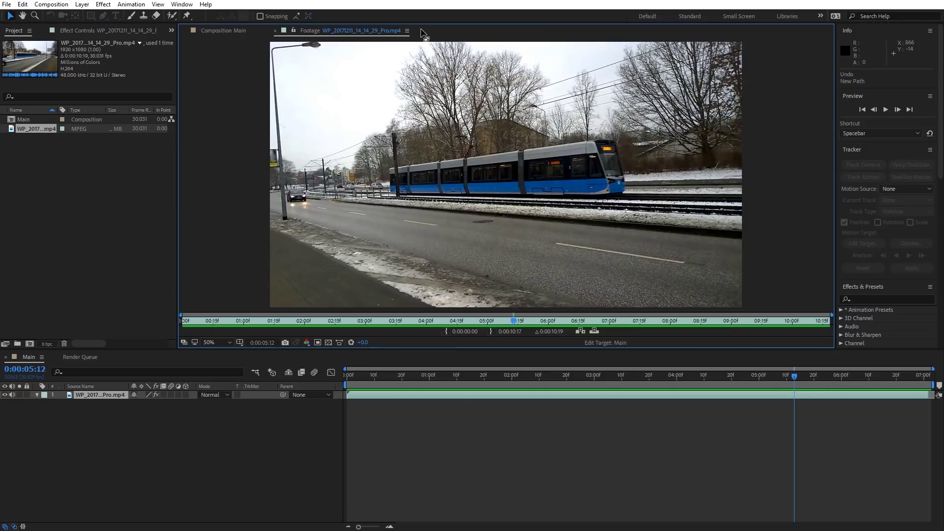
left_click(274, 30)
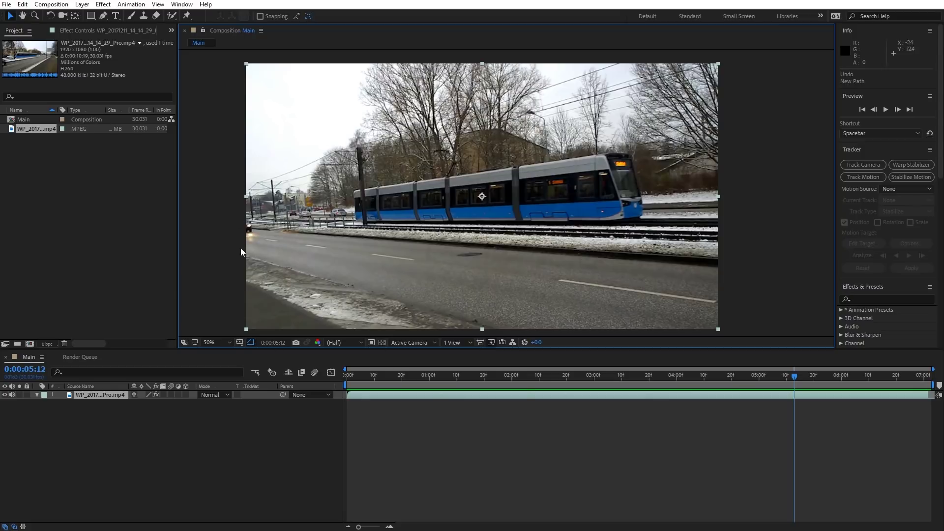
key("Home")
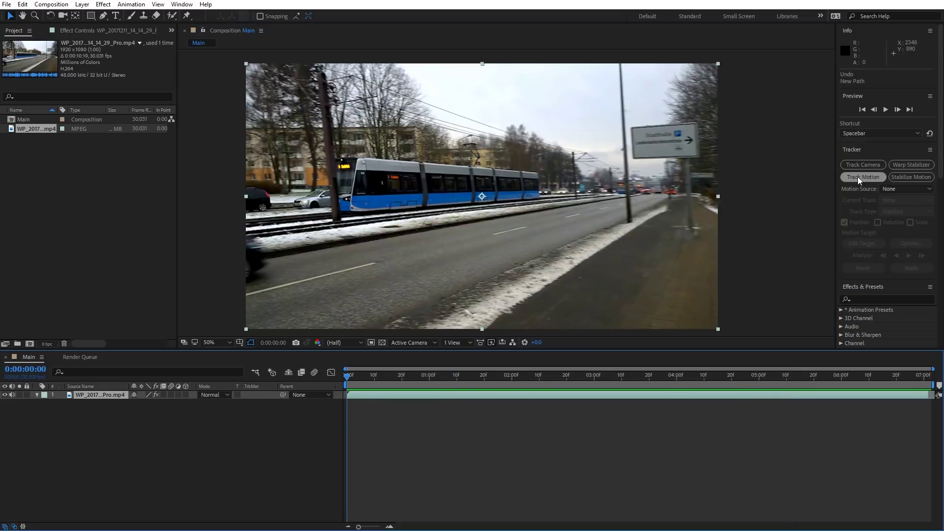
Start a point track and place Track Point 1 on the tram's lit destination sign.
left_click(881, 178)
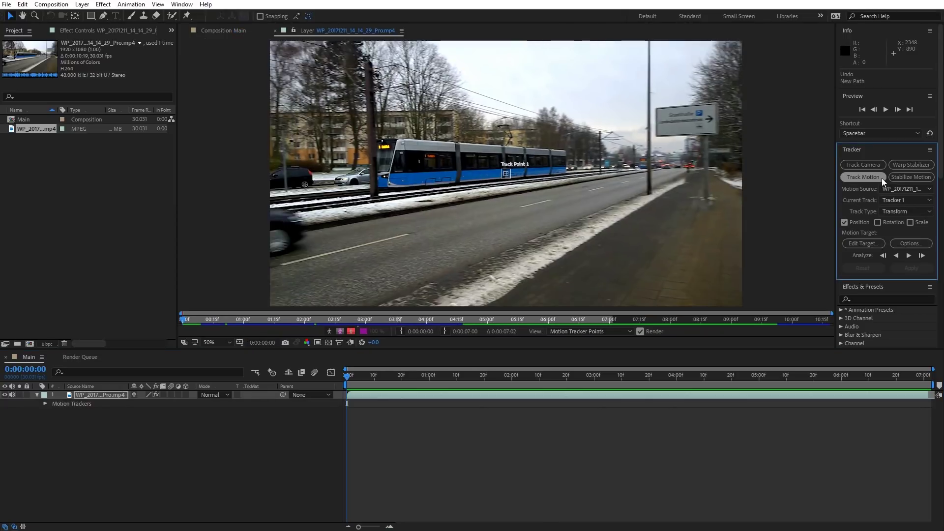
scroll(517, 173, "up", 4)
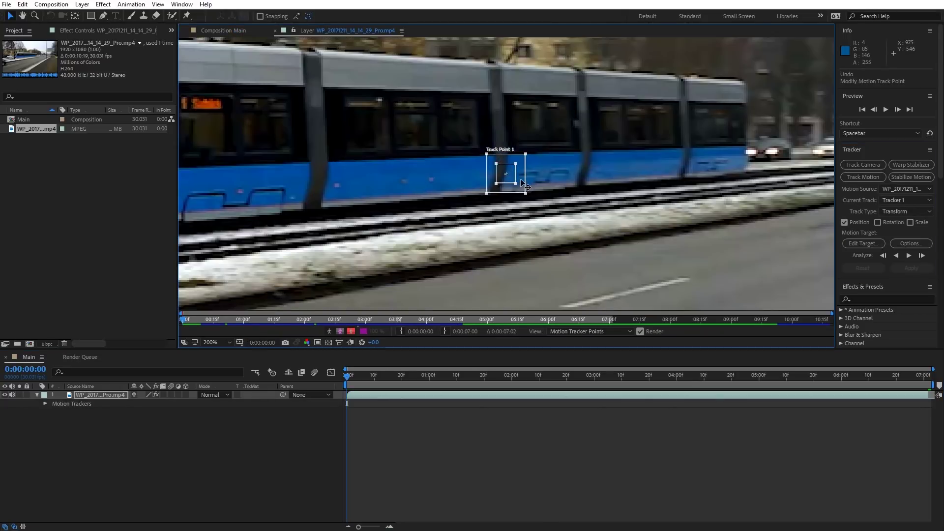
mouse_move(516, 173)
left_mouse_down()
mouse_move(279, 138)
mouse_move(554, 190)
mouse_move(495, 174)
left_mouse_up()
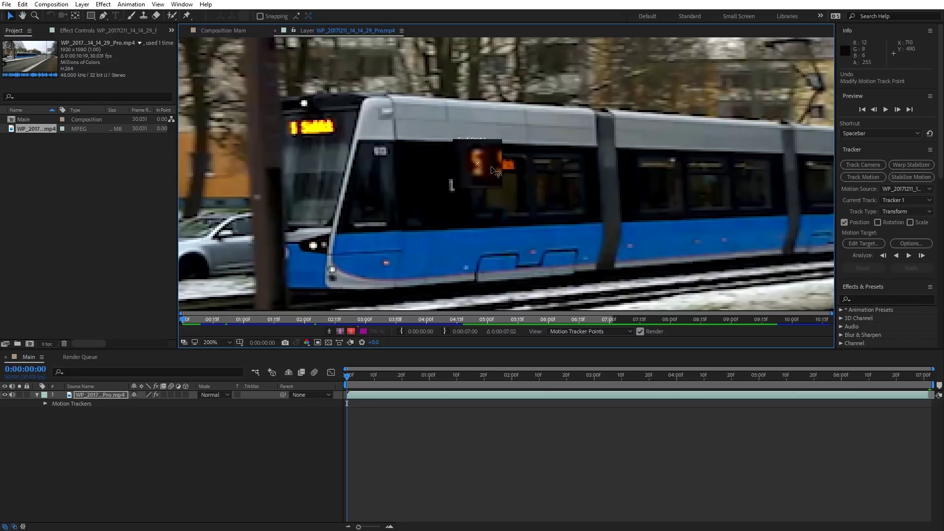
left_click_drag(491, 165, 490, 163)
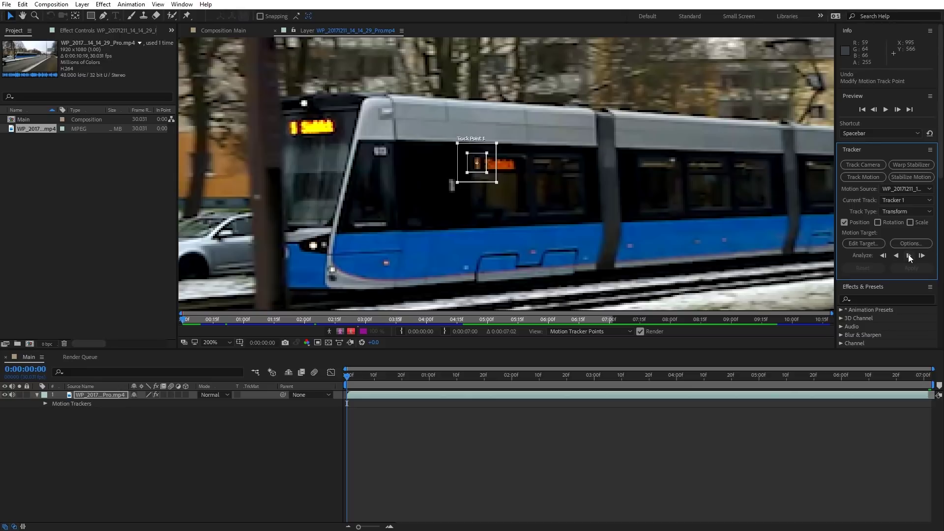
Analyze Track Point 1 frame by frame through frame 13 and reveal it under Motion Trackers.
left_click(909, 255)
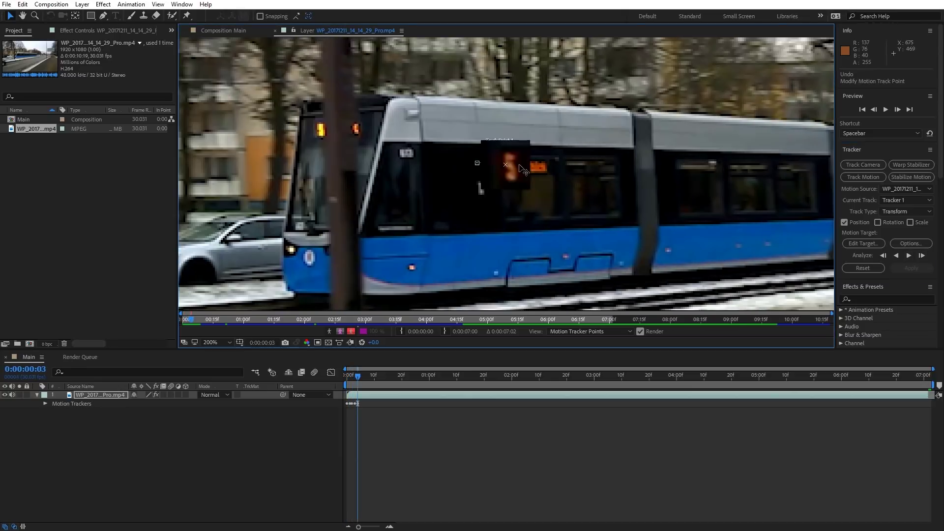
left_click(922, 256)
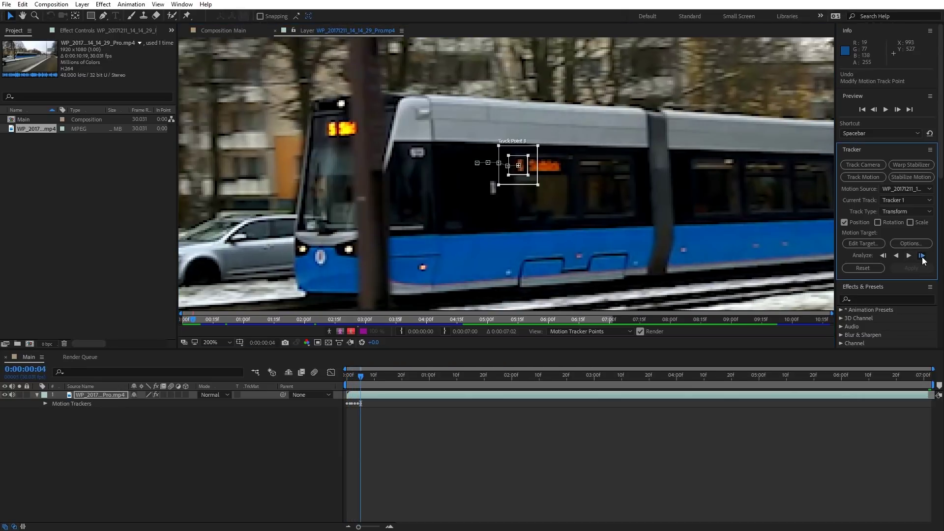
left_click(922, 257)
left_click(922, 256)
left_click(920, 258)
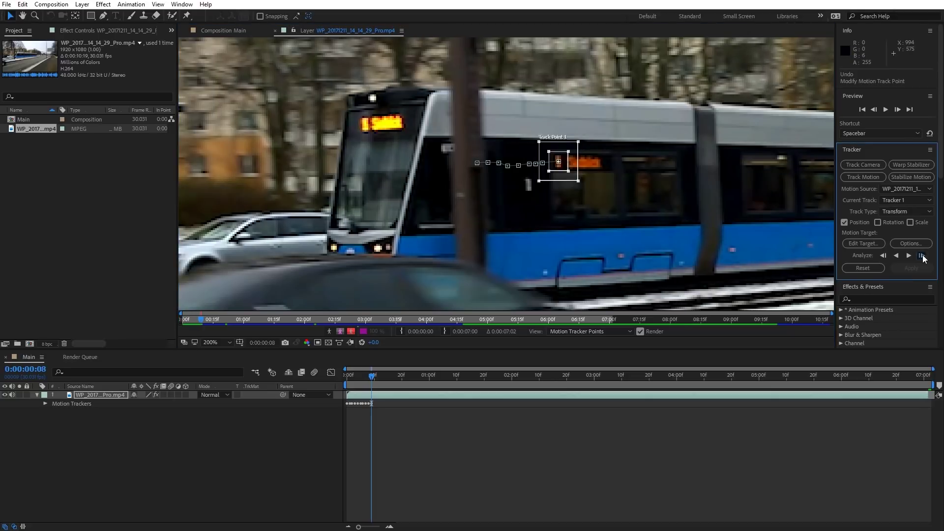
left_click(921, 256)
left_click(921, 257)
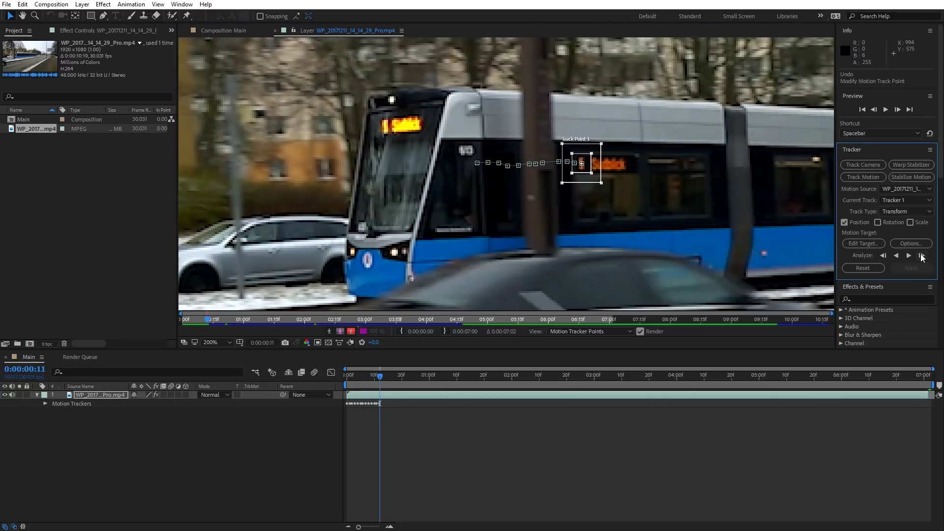
left_click(921, 256)
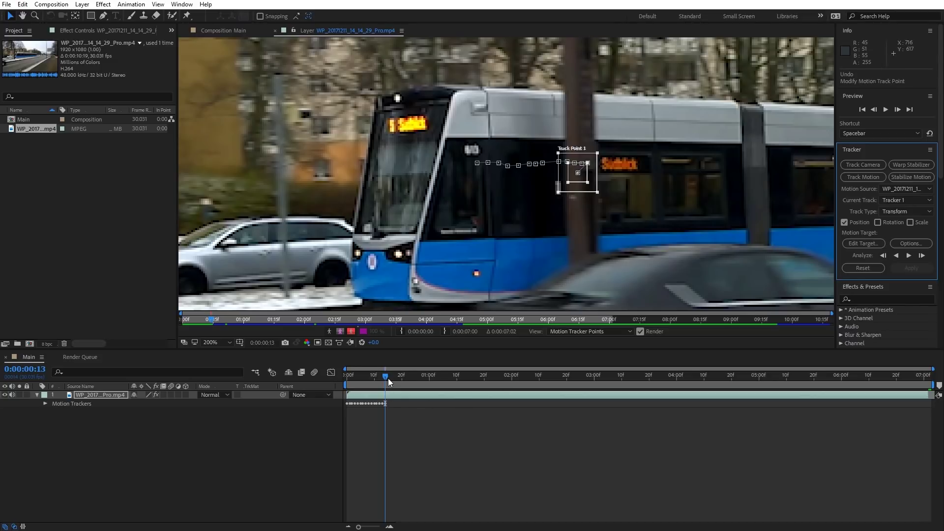
left_click(386, 403)
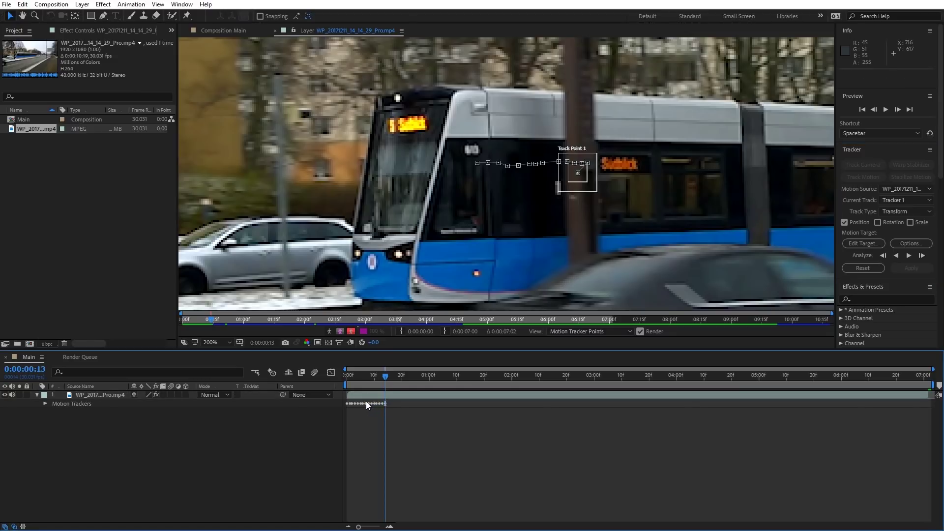
left_click(46, 403)
Show and select the track keyframes, then move the current time to frame 15.
left_click(53, 411)
key("u")
key("u")
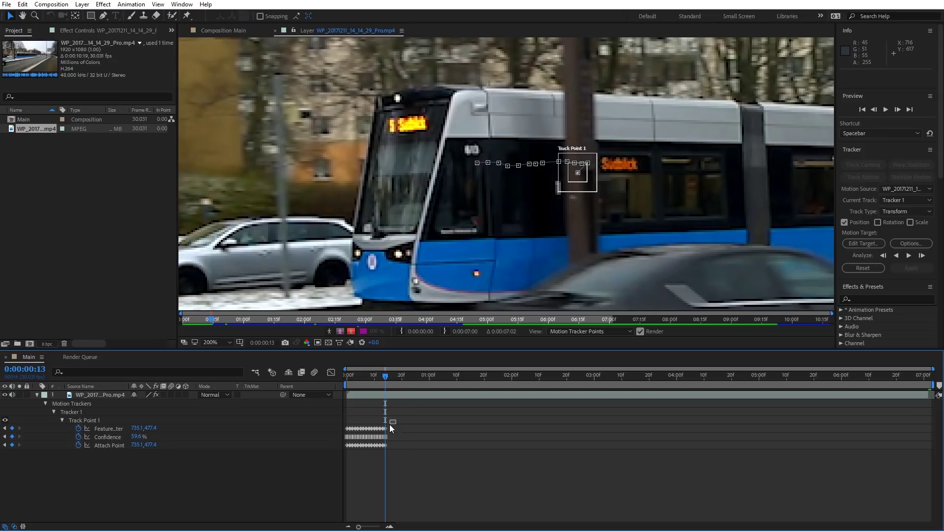
left_click_drag(395, 421, 385, 447)
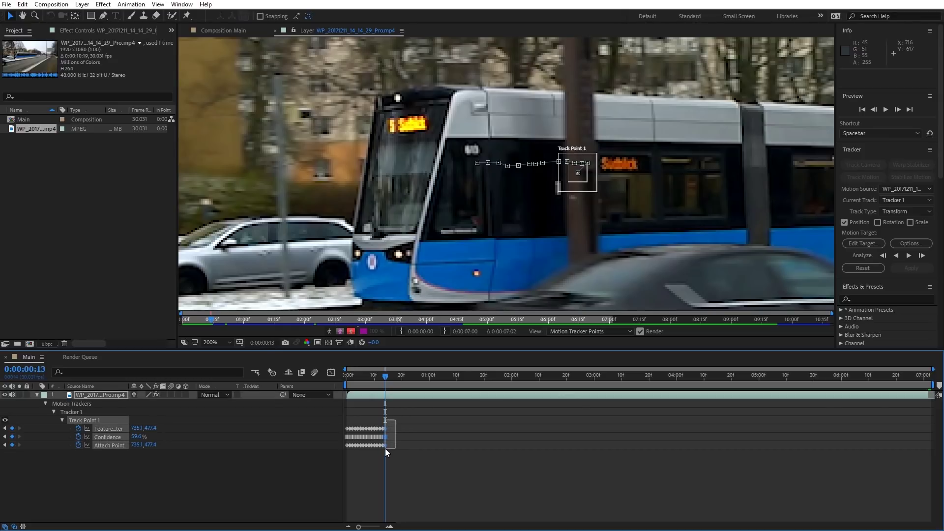
left_click(416, 447)
left_click_drag(385, 376, 389, 376)
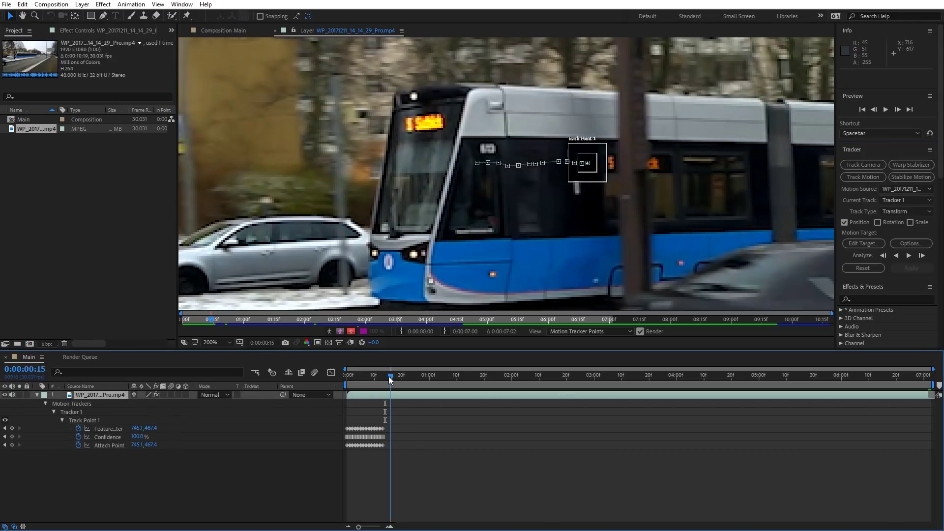
Re-seat Track Point 1 on the sign, analyze forward to about 1:23, and pick the motion target.
left_click_drag(587, 163, 629, 181)
left_click(909, 255)
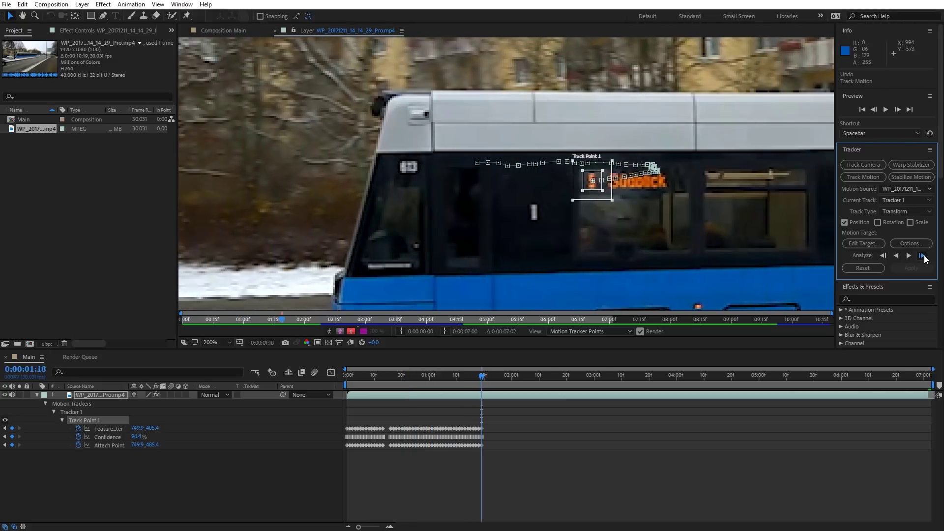
left_click(922, 255)
left_click(921, 255)
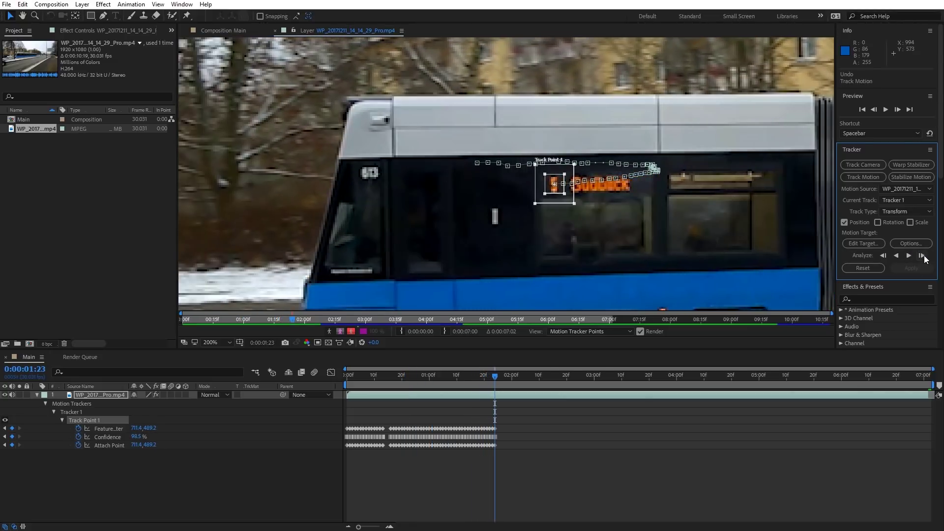
left_click(860, 244)
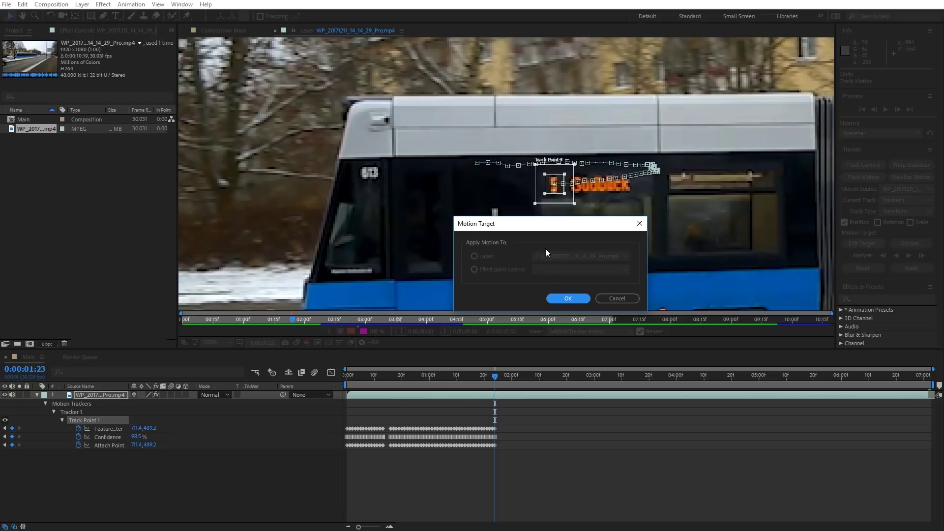
Add a Null Object and make Null 1 the tracker's edit target.
left_click(567, 298)
right_click(112, 459)
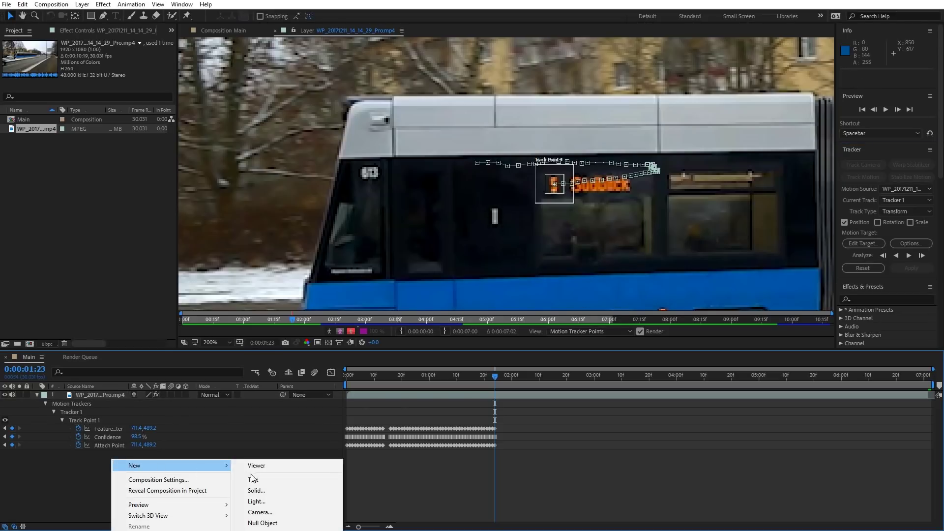
left_click(62, 470)
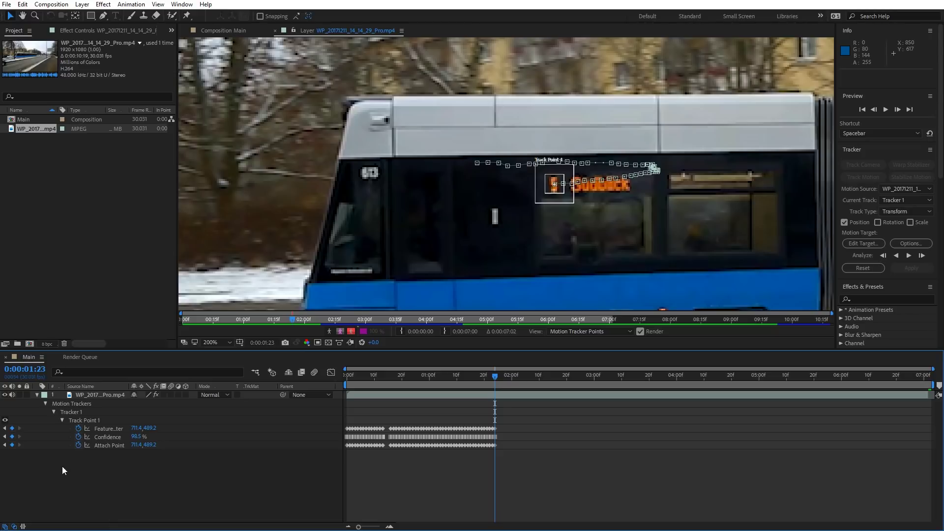
key("ctrl+alt+shift+y")
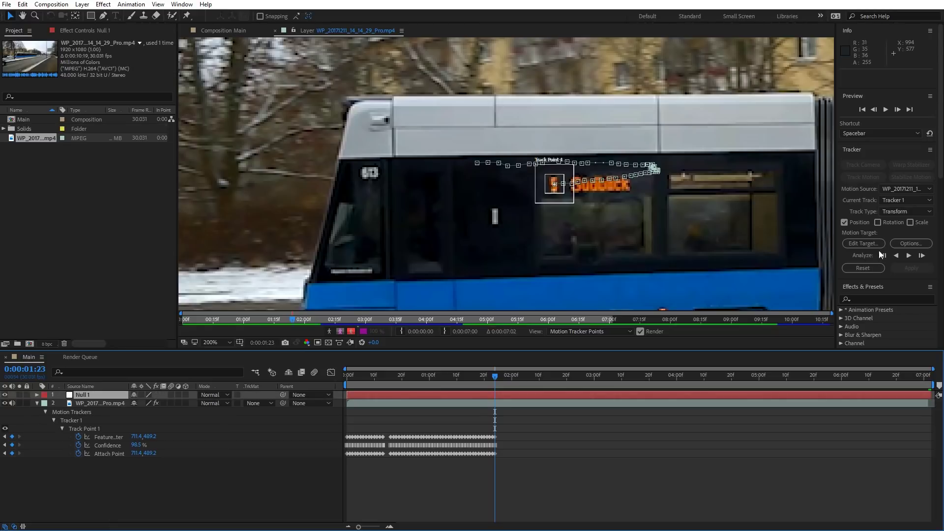
left_click(854, 244)
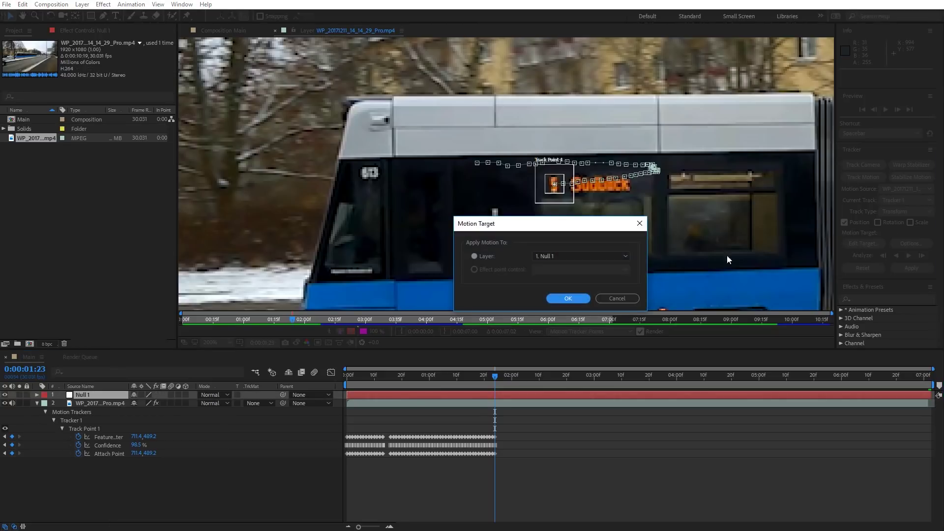
left_click(576, 300)
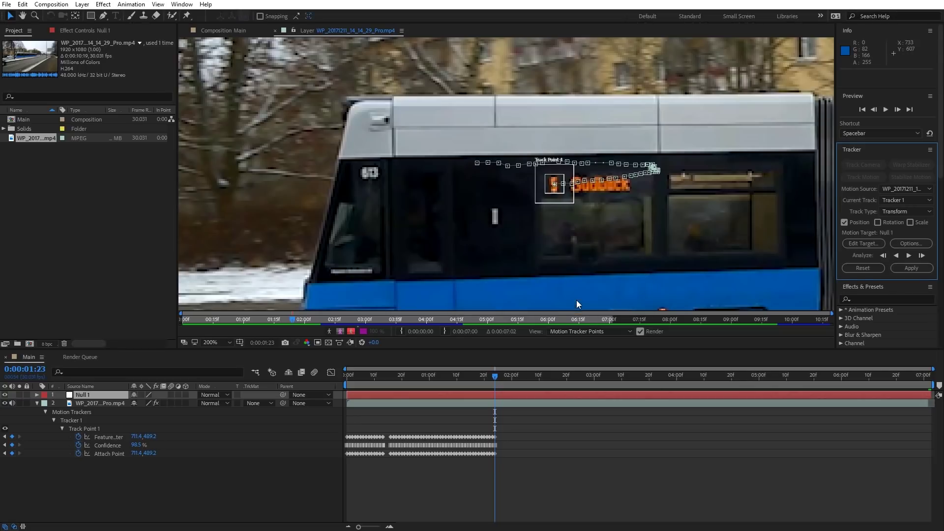
Apply the X and Y track to Null 1, preview it, then delete the null.
left_click(912, 268)
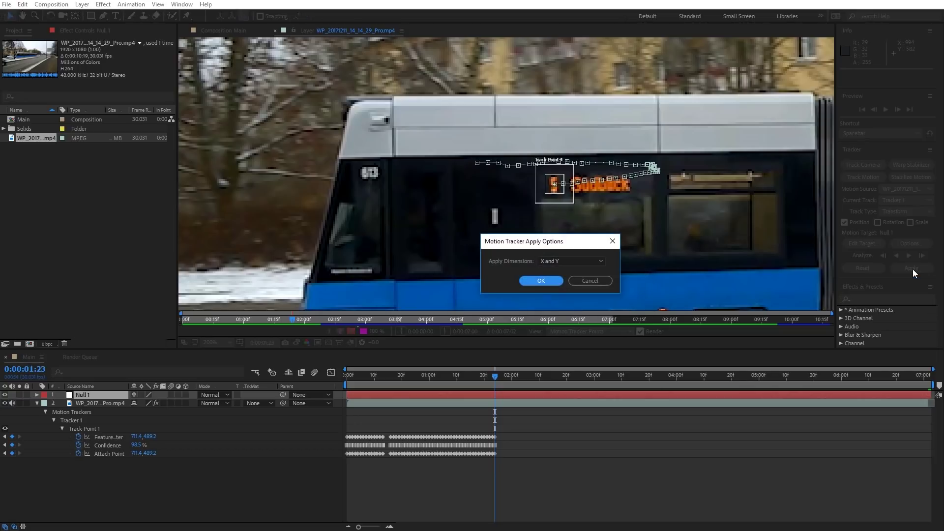
left_click(538, 281)
left_click_drag(367, 374, 468, 370)
key("space")
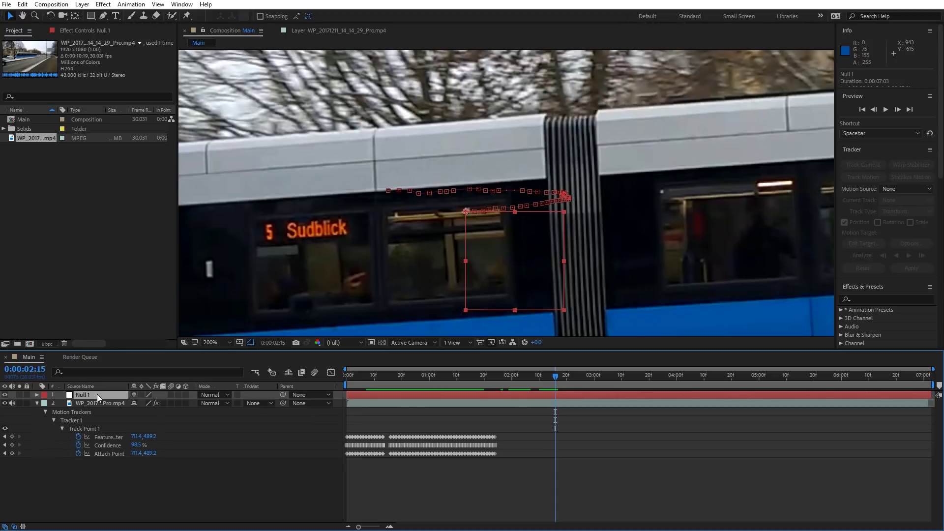
key("Delete")
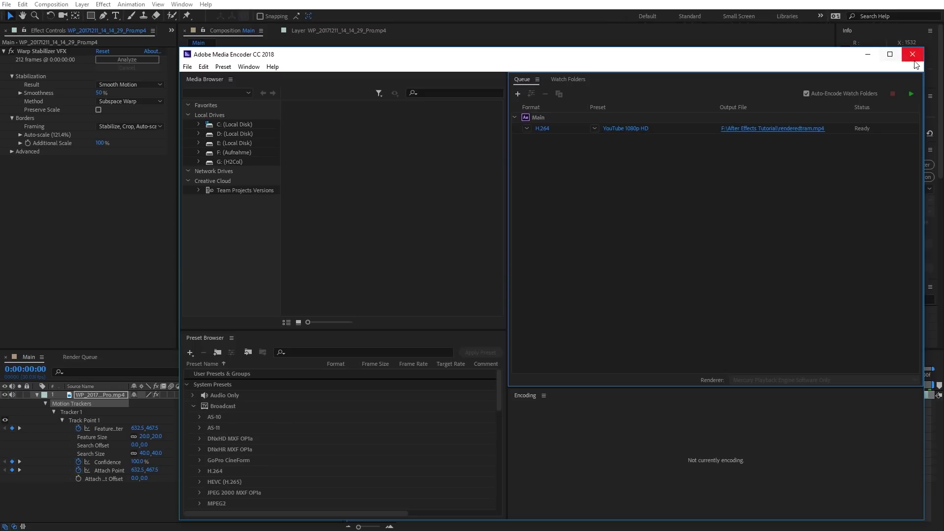
Start the Media Encoder queue to render Main as renderedtram.mp4.
left_click(912, 93)
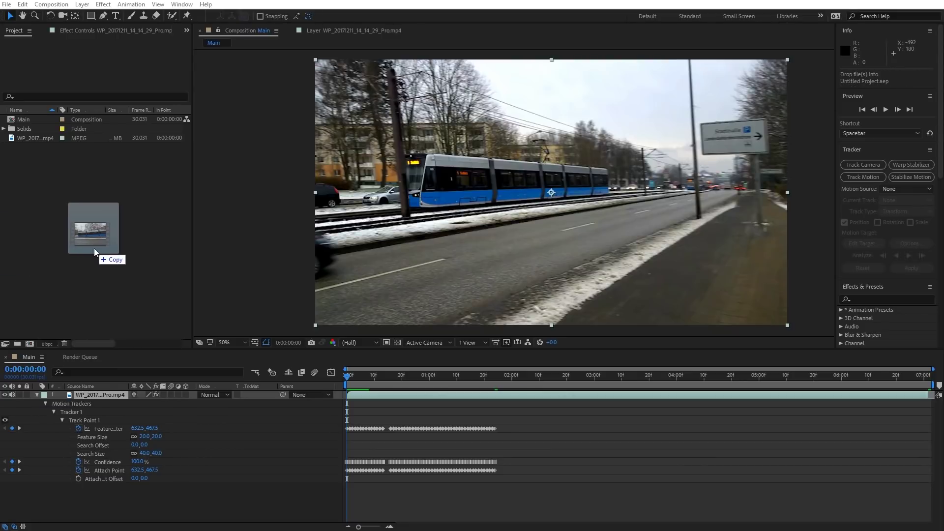
Import renderedtram.mp4 into the Project panel and make a composition from it.
left_click_drag(28, 244, 95, 236)
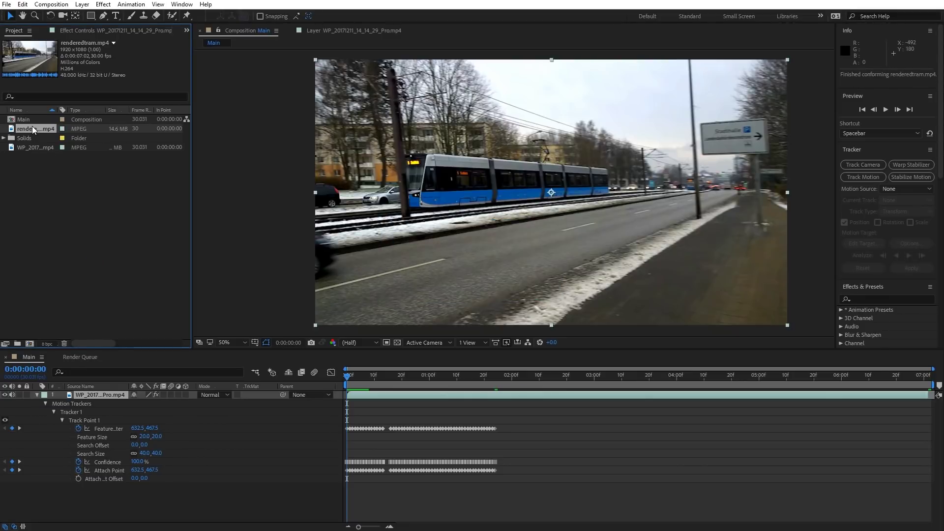
left_click_drag(31, 131, 33, 344)
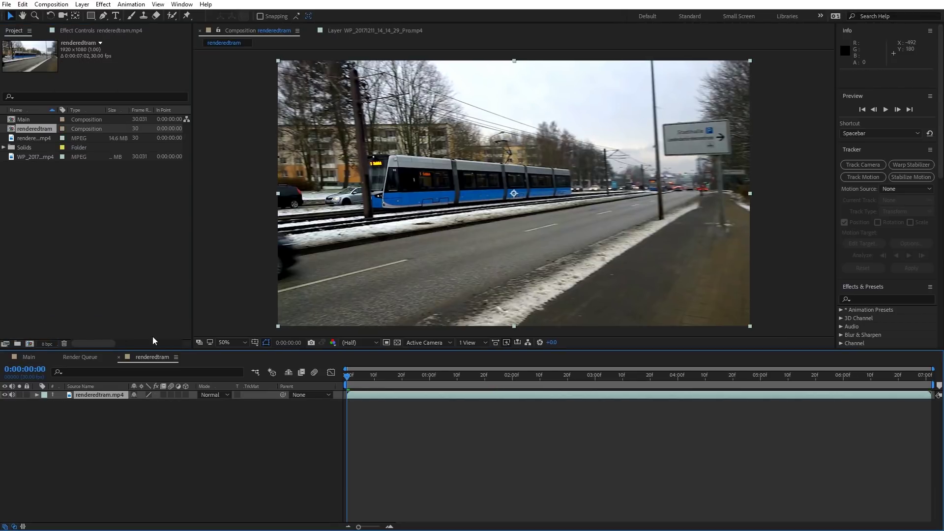
Track the tram forward with two points, including rotation and scale.
left_click(869, 179)
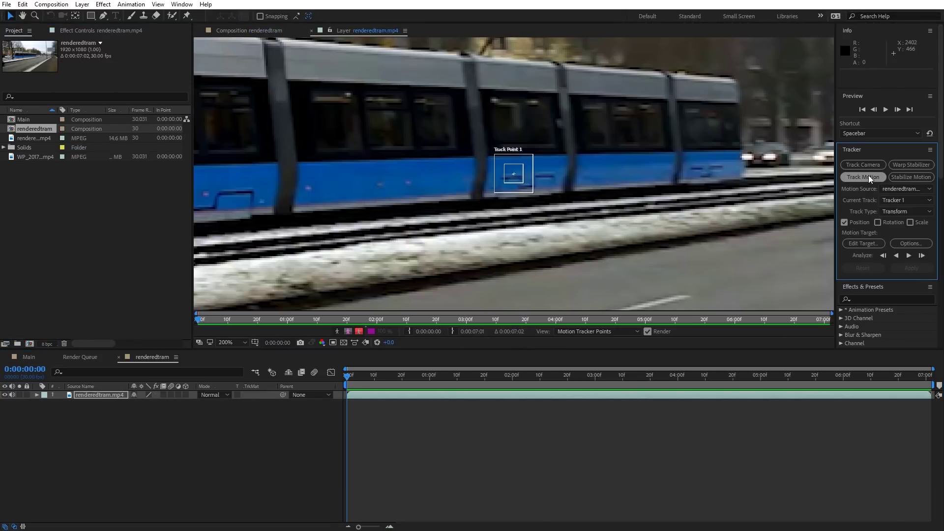
mouse_move(529, 186)
left_mouse_down()
mouse_move(399, 183)
mouse_move(457, 140)
left_mouse_up()
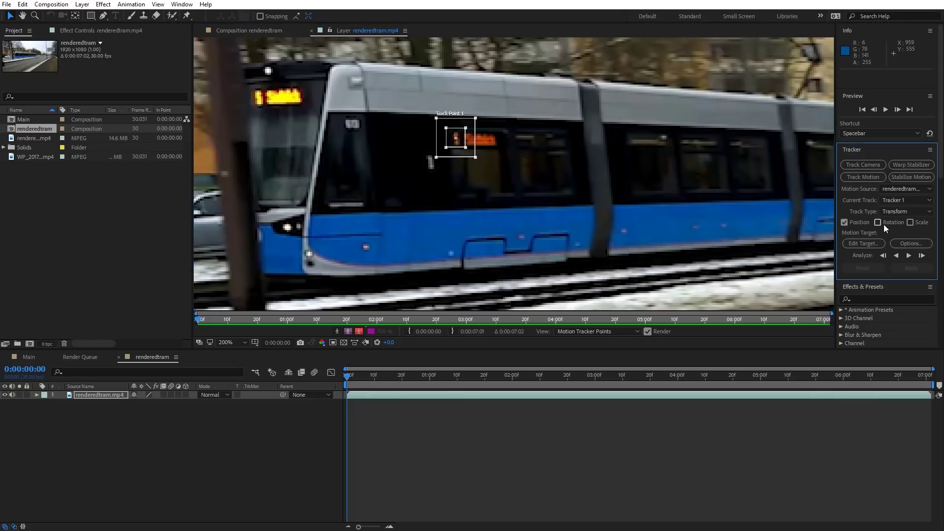
left_click(911, 222)
left_click(878, 222)
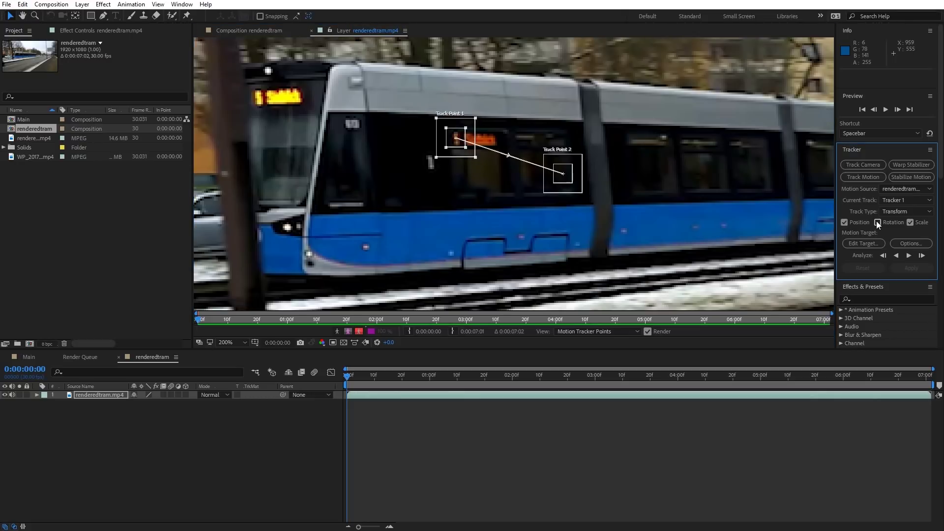
left_click_drag(558, 170, 373, 80)
key("alt+Page_Down")
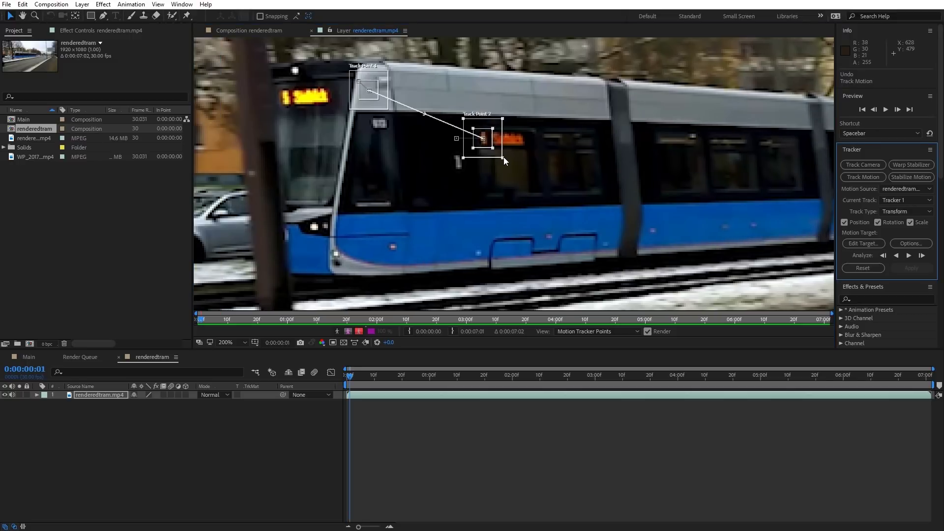
left_click(504, 157)
left_click_drag(505, 157, 528, 154)
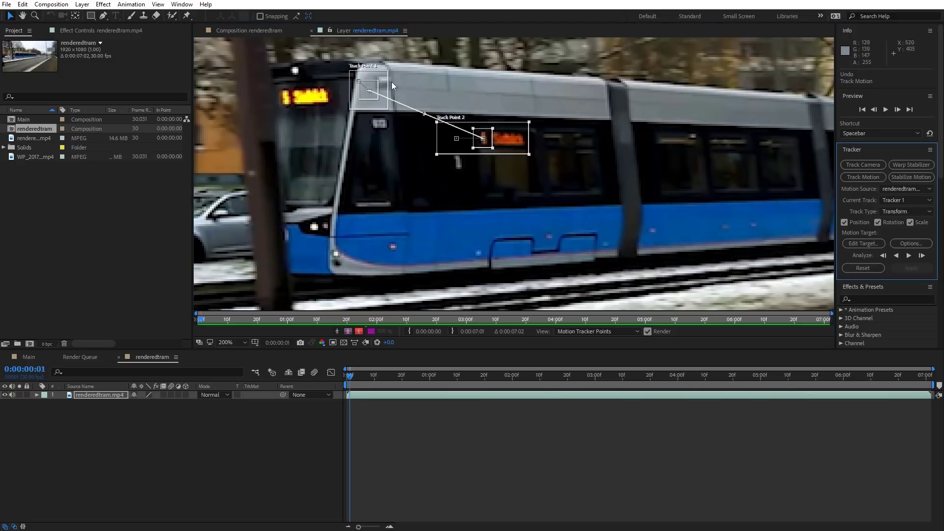
left_click_drag(388, 109, 401, 101)
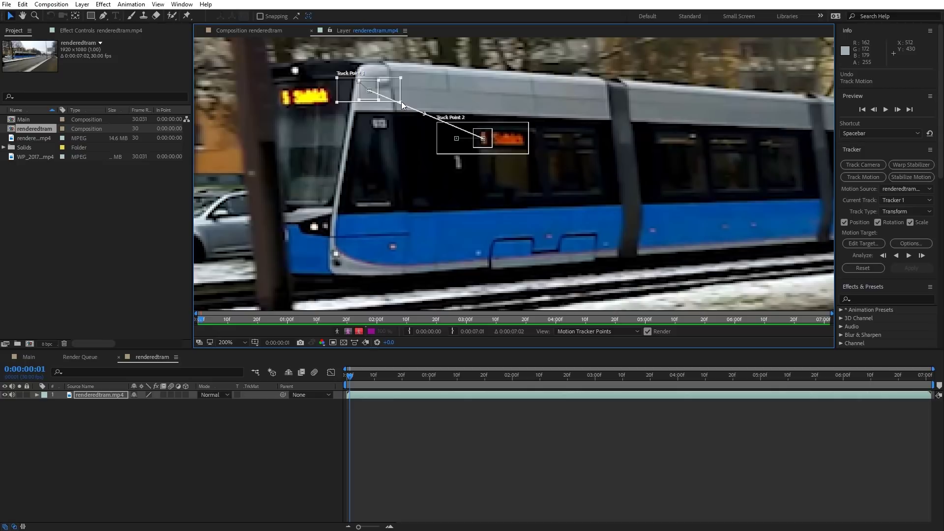
left_click(920, 255)
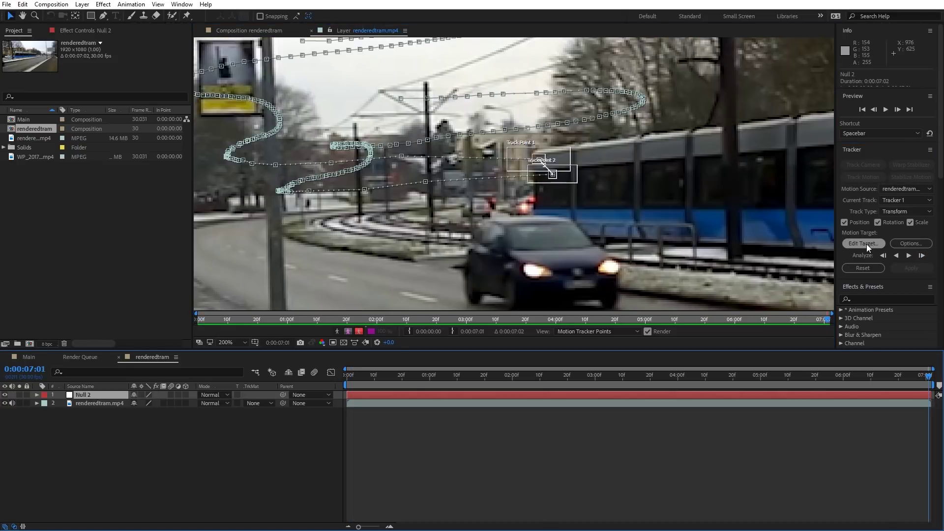
Apply the X and Y track data to Null 2 as the edit target.
left_click(867, 244)
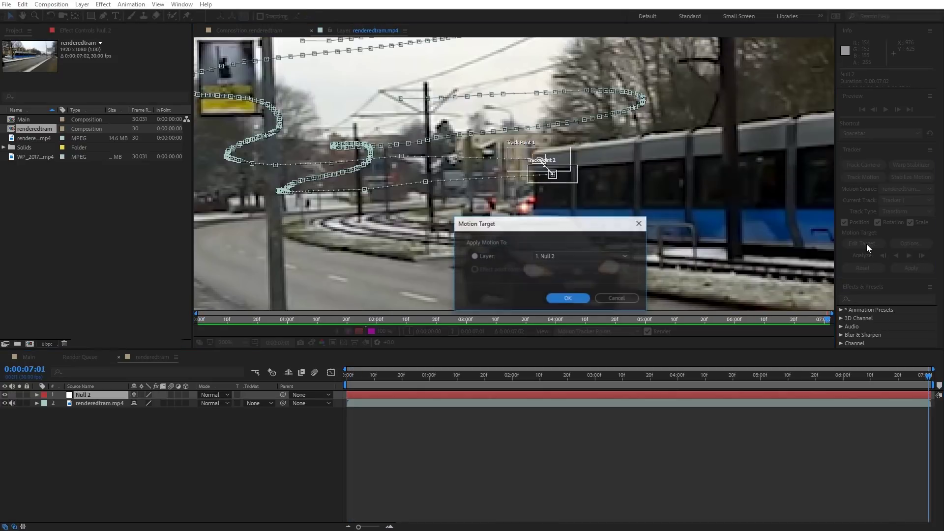
left_click(562, 297)
left_click(912, 268)
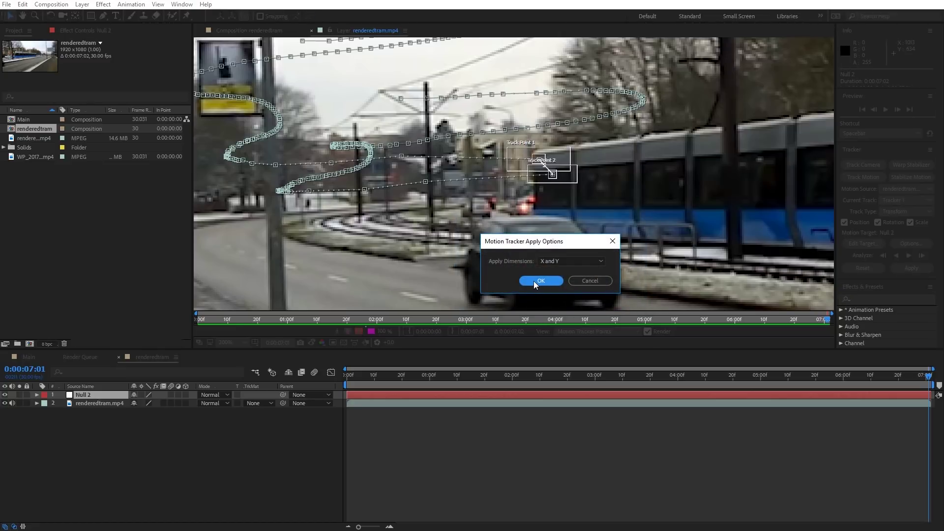
left_click(539, 281)
Check the Null 2 track, then add 'Philipp Collin' text over the tram.
left_click_drag(350, 376, 440, 370)
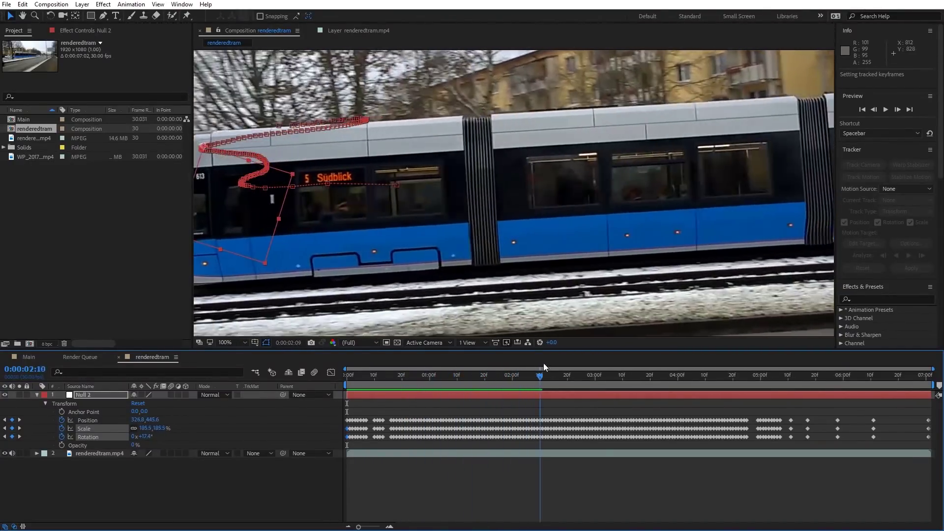
mouse_move(441, 369)
left_mouse_down()
mouse_move(702, 353)
mouse_move(449, 370)
left_mouse_up()
key("ctrl+t")
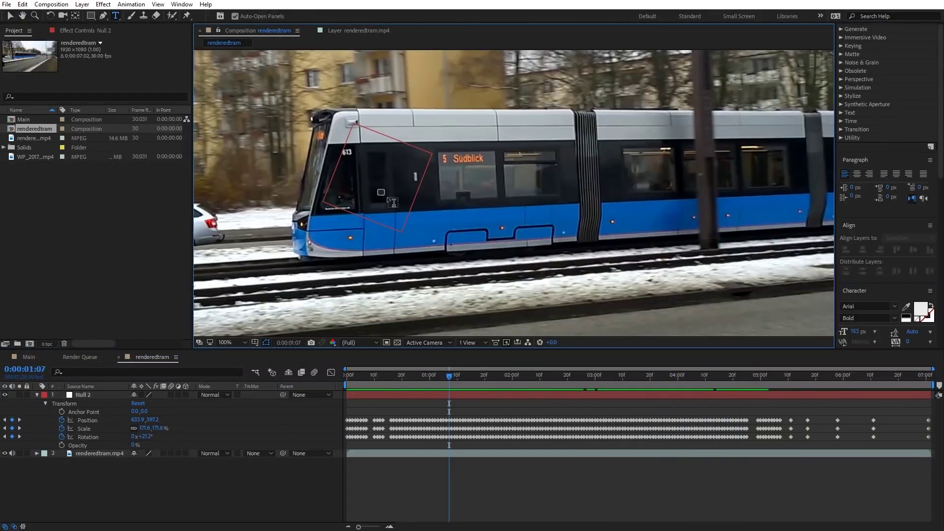
left_click_drag(377, 190, 592, 252)
key("ctrl+v")
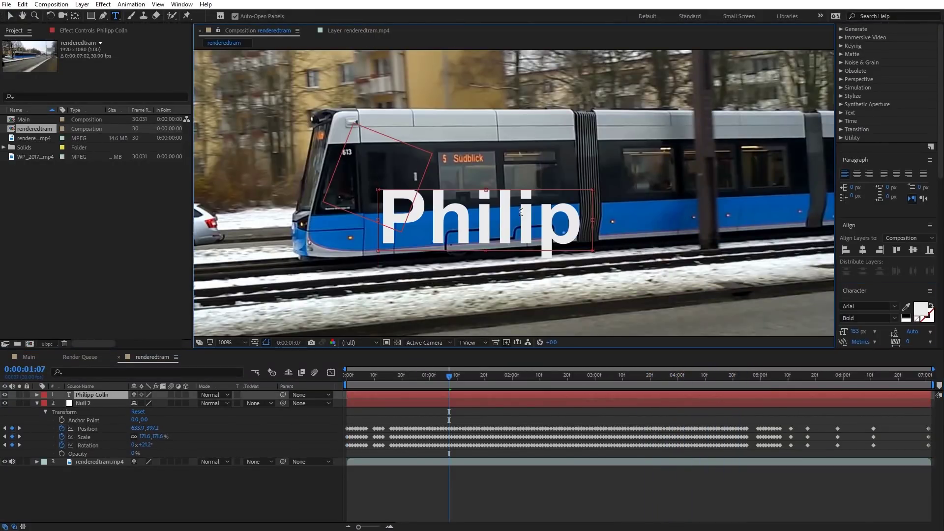
key("ctrl+a")
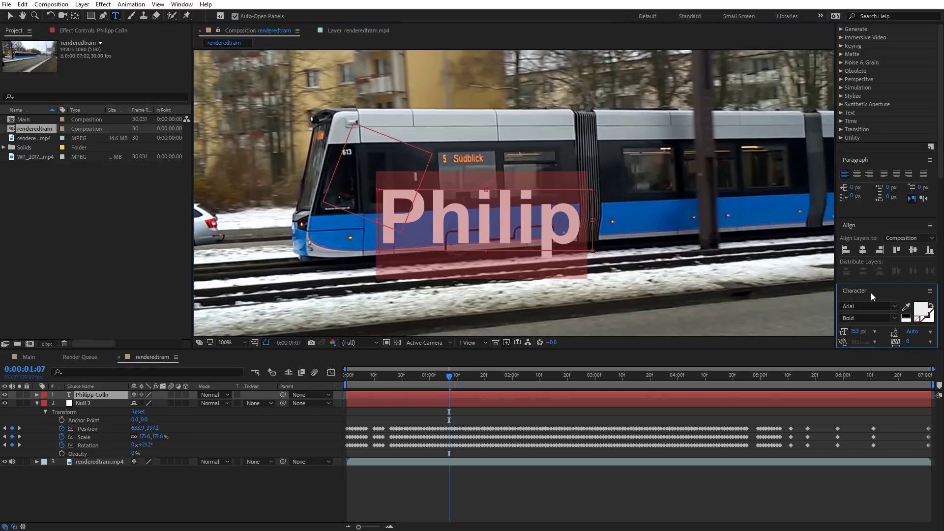
left_click_drag(855, 331, 841, 332)
left_click_drag(474, 231, 472, 228)
key("ctrl+z")
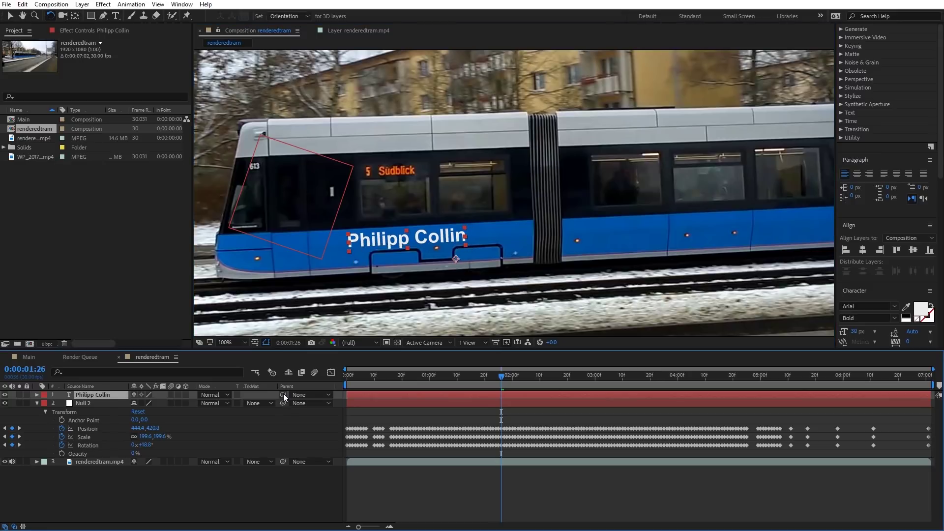
left_click_drag(283, 395, 89, 402)
left_click_drag(90, 401, 85, 403)
left_click_drag(364, 376, 526, 368)
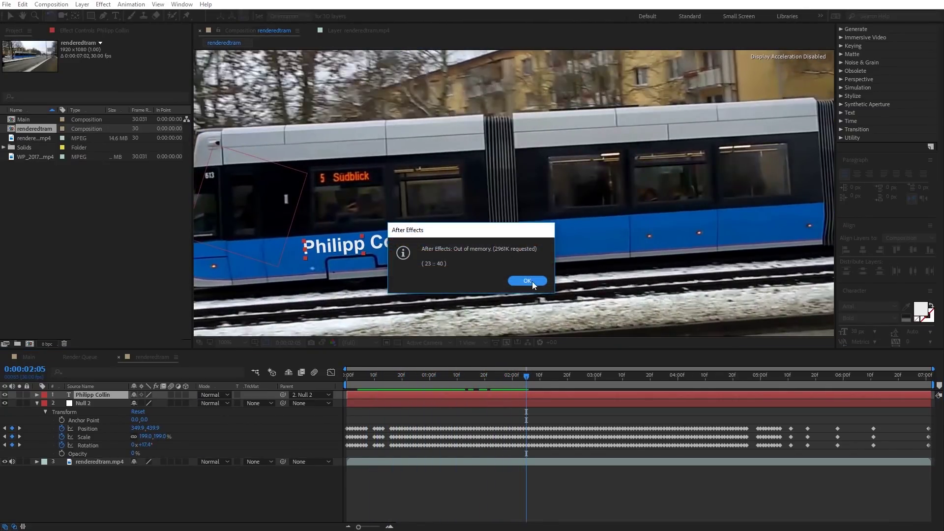
left_click(526, 280)
left_click(7, 3)
left_click(36, 96)
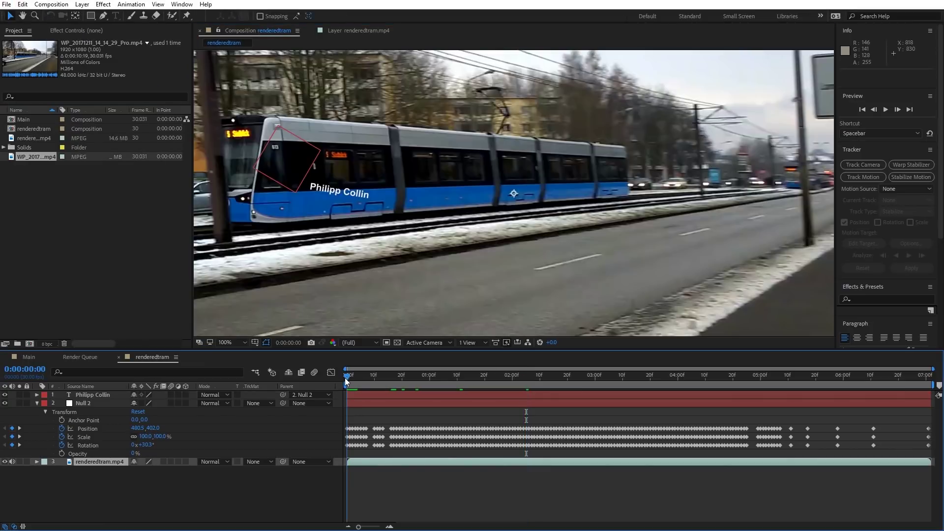
Remove Null 2's Rotation keyframes and rotate the Philipp Collin text back to level.
left_click(82, 402)
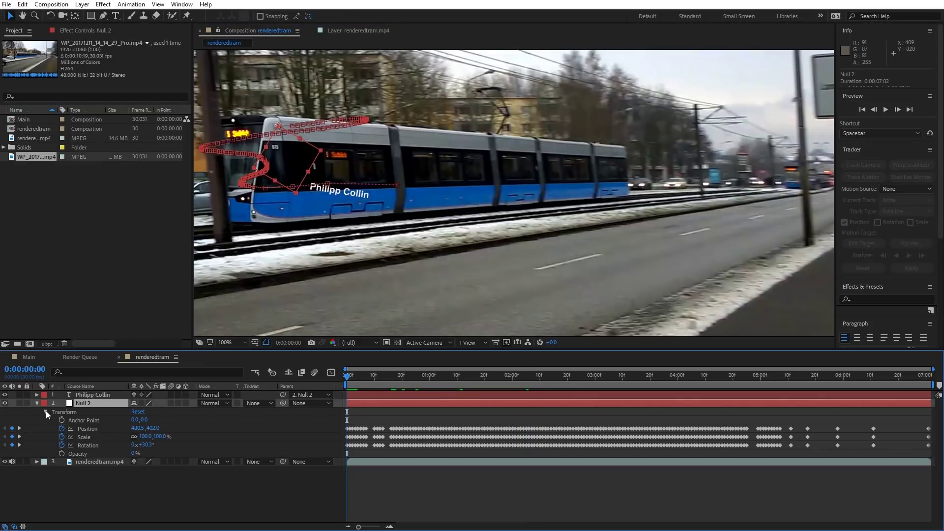
left_click(78, 445)
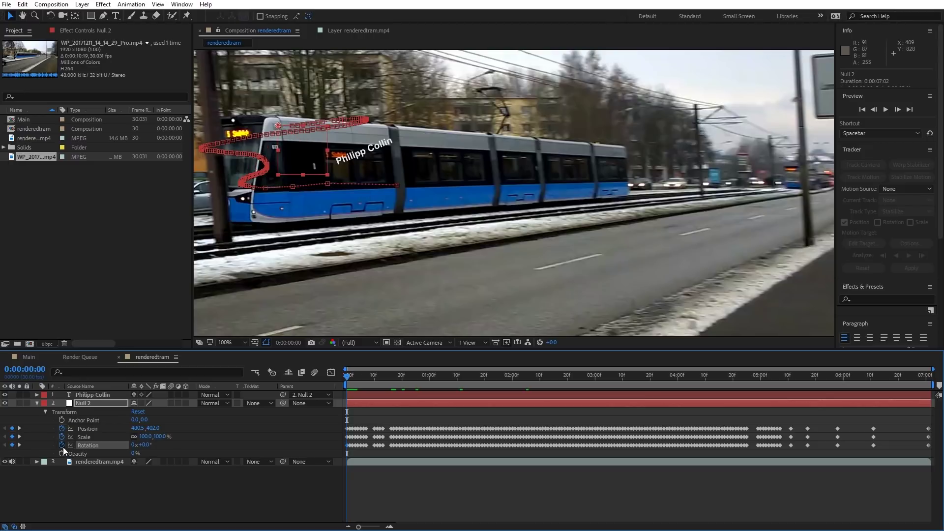
left_click(62, 445)
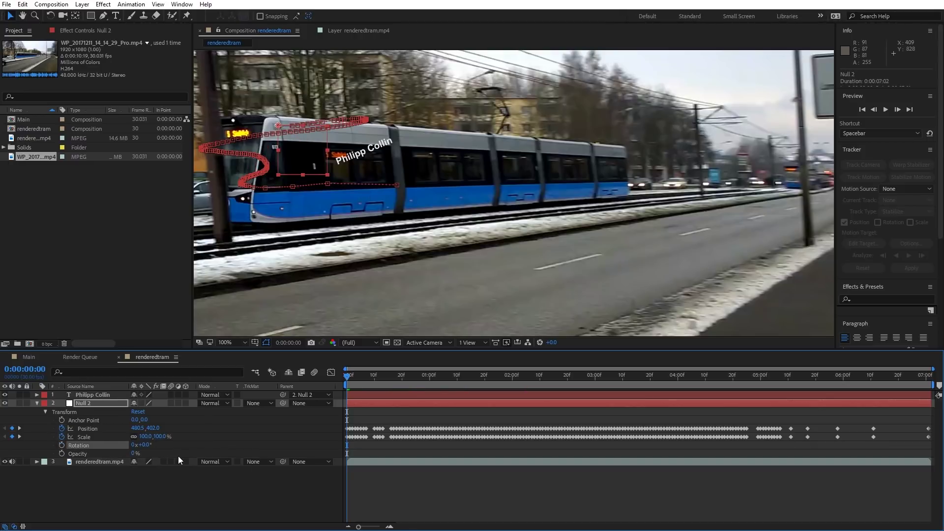
left_click(395, 150)
key("w")
left_click_drag(395, 149, 396, 154)
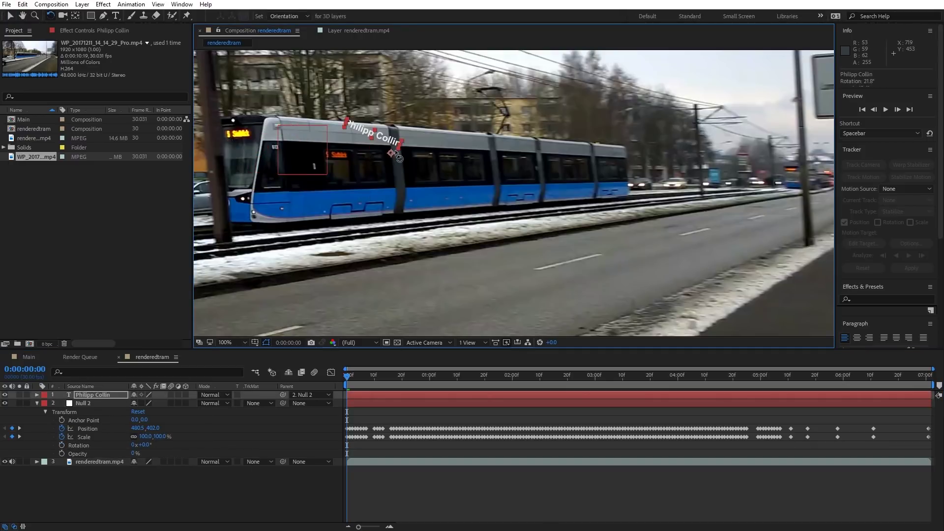
left_click_drag(400, 367, 714, 352)
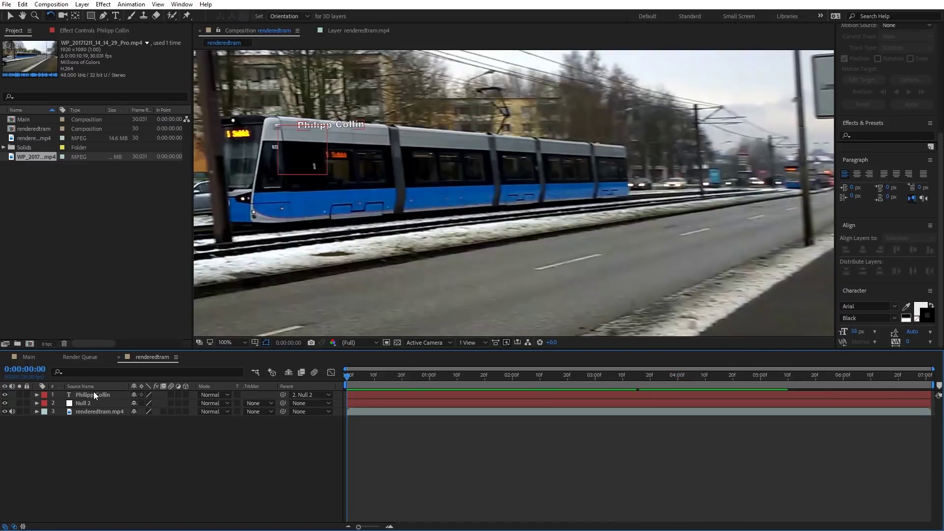
left_click_drag(94, 394, 100, 421)
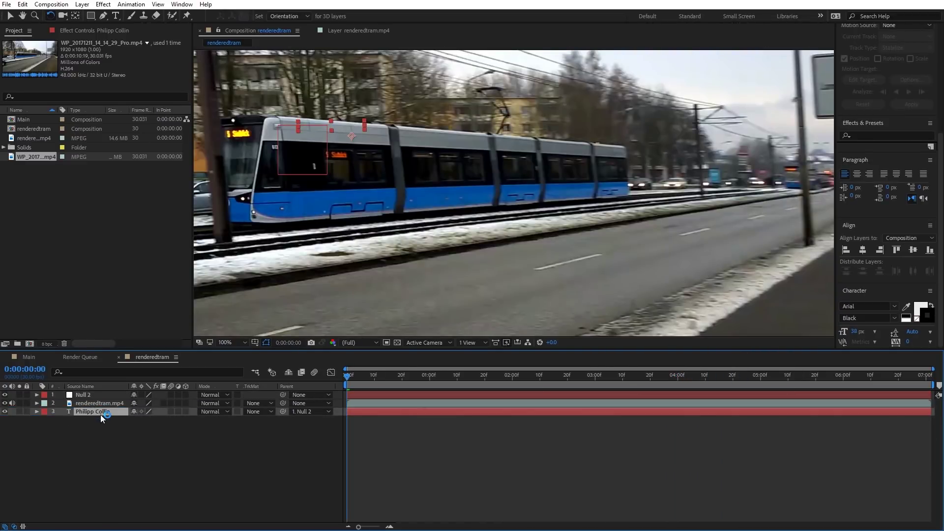
left_click_drag(100, 419, 101, 391)
left_click(399, 378)
key("t")
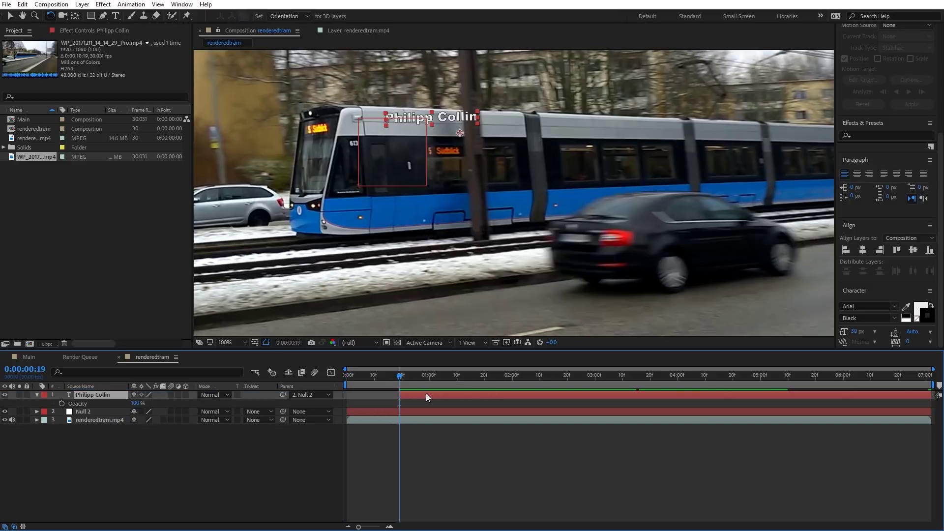
left_click_drag(138, 403, 86, 403)
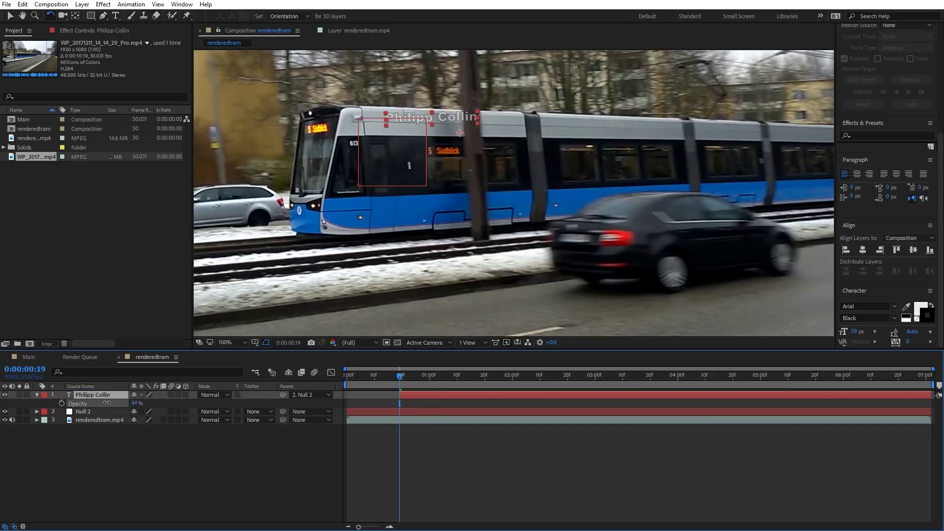
left_click(82, 403)
key("ctrl+t")
key("alt+shift+t")
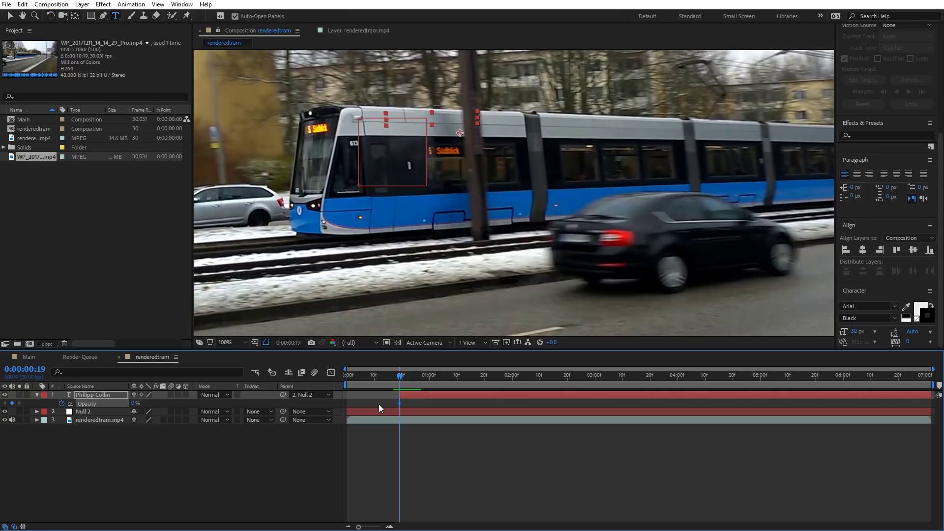
left_click_drag(401, 375, 430, 375)
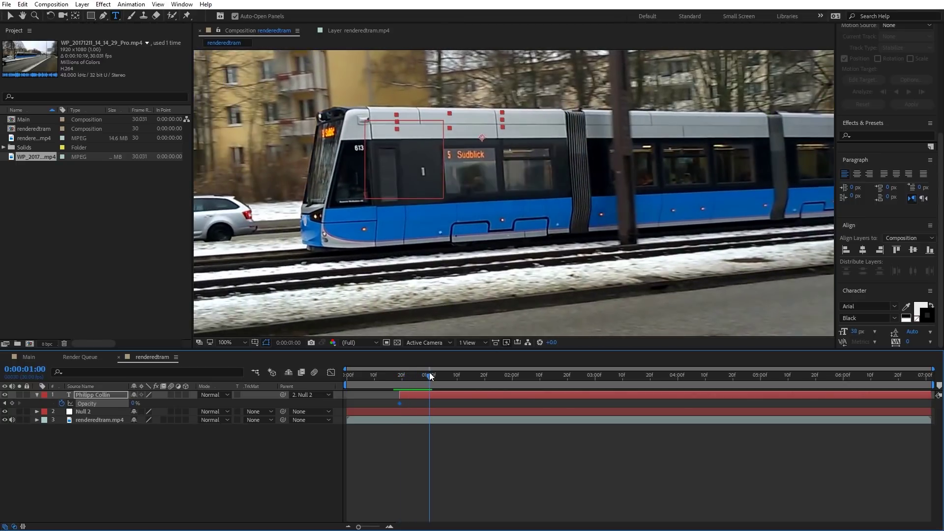
left_click_drag(133, 403, 236, 394)
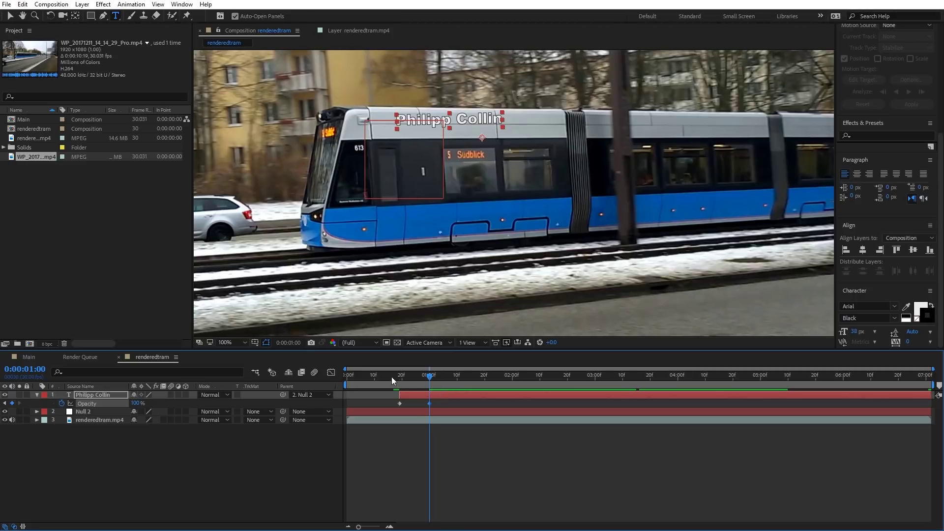
left_click_drag(390, 376, 446, 375)
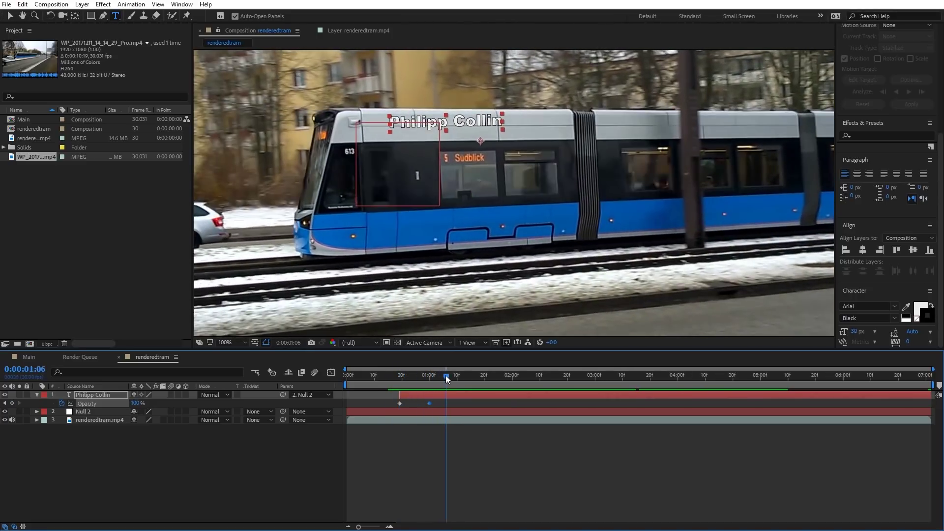
left_click(394, 377)
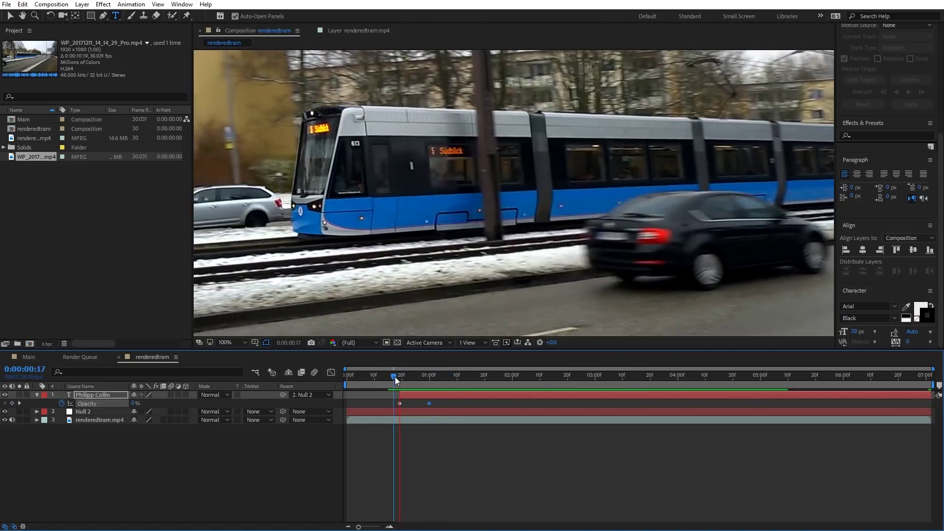
left_click_drag(395, 377, 477, 377)
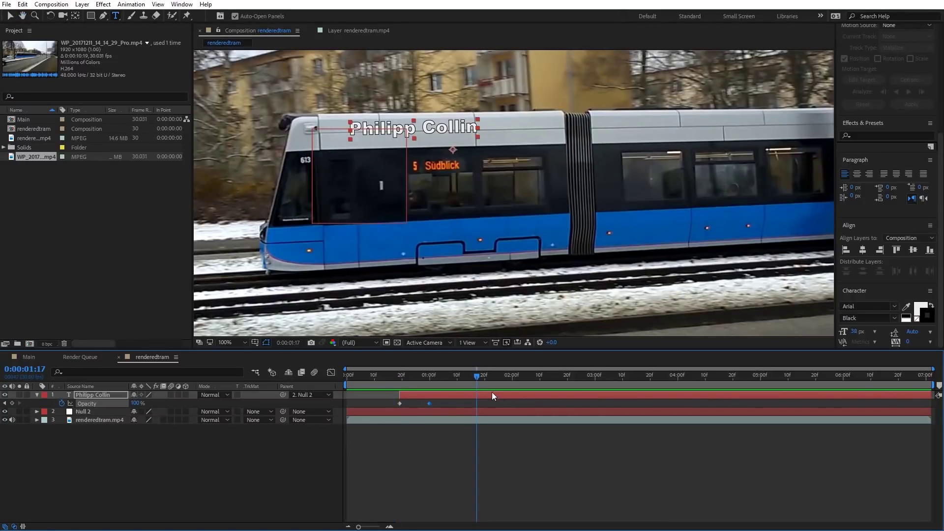
Add opacity keyframes fading the text back to 0% by 4:04, then preview.
left_click(657, 367)
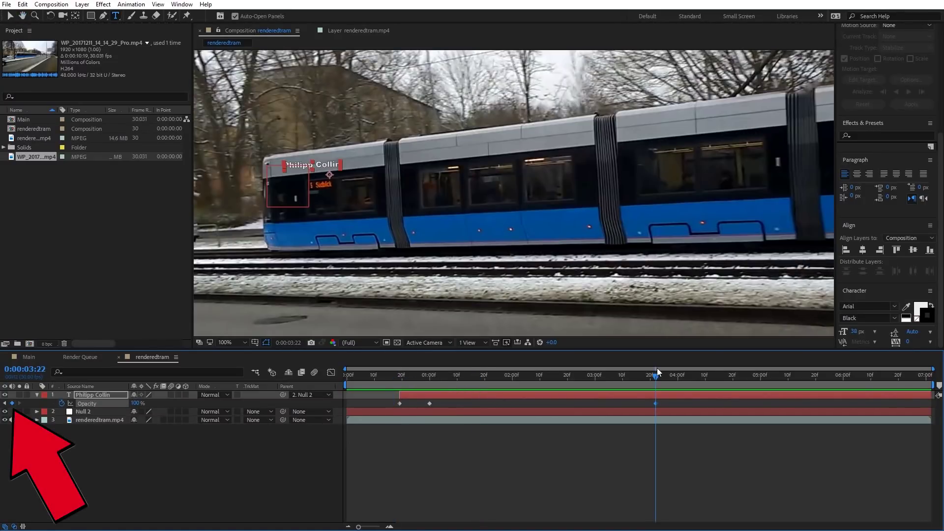
left_click_drag(655, 377, 688, 377)
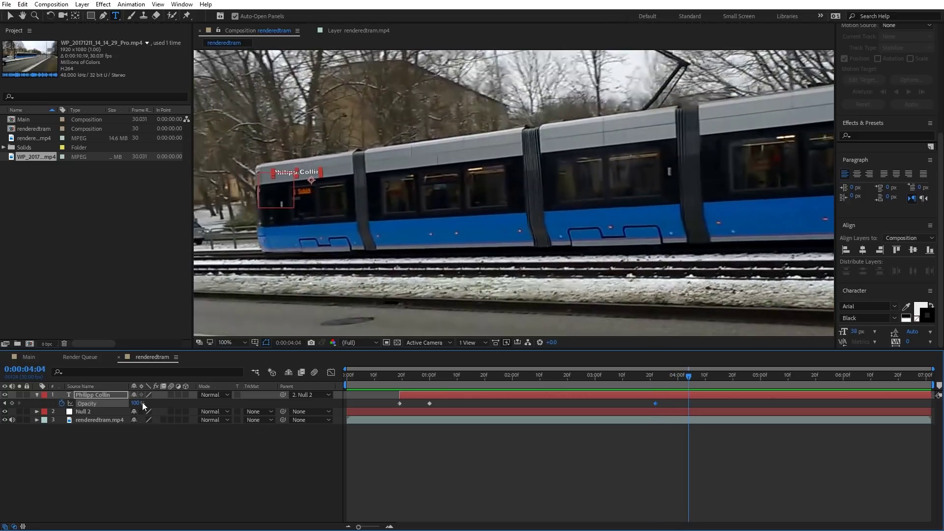
left_click_drag(137, 403, 117, 405)
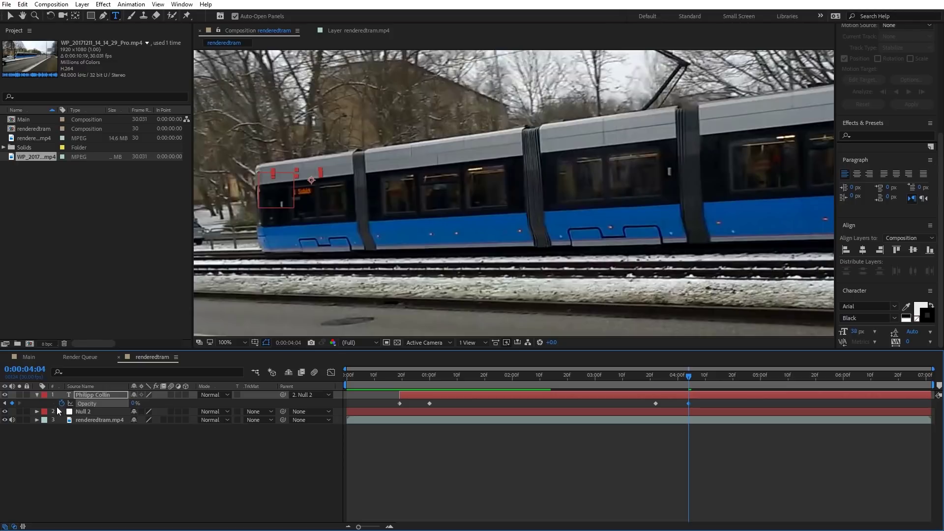
left_click(399, 385)
left_click_drag(404, 386, 691, 376)
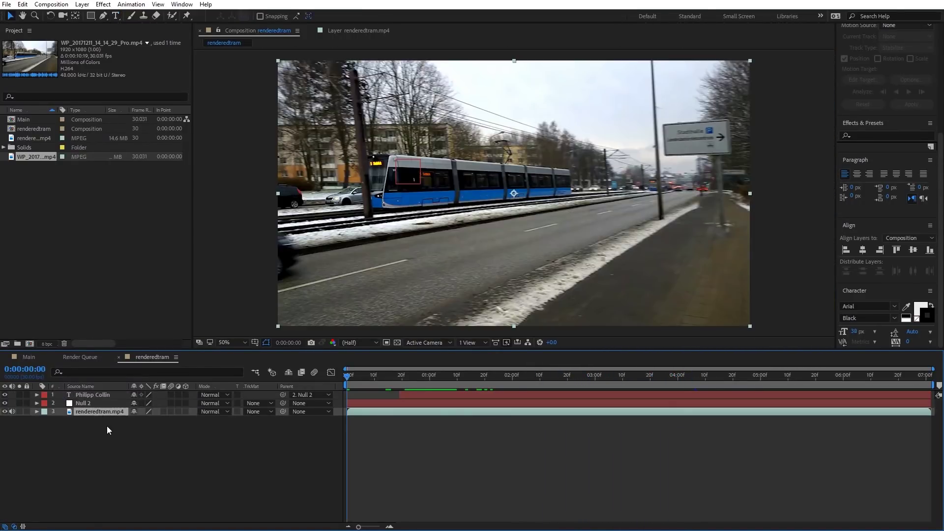
Try a -49% scale on the tram footage, then reset it to 100%.
key("s")
mouse_move(146, 420)
left_mouse_down()
mouse_move(43, 419)
mouse_move(131, 420)
left_mouse_up()
right_click(115, 421)
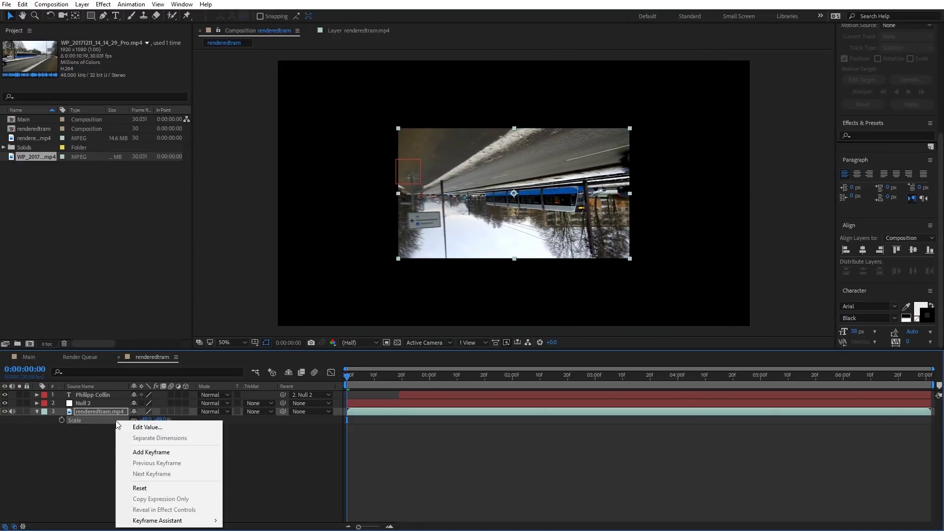
left_click(147, 487)
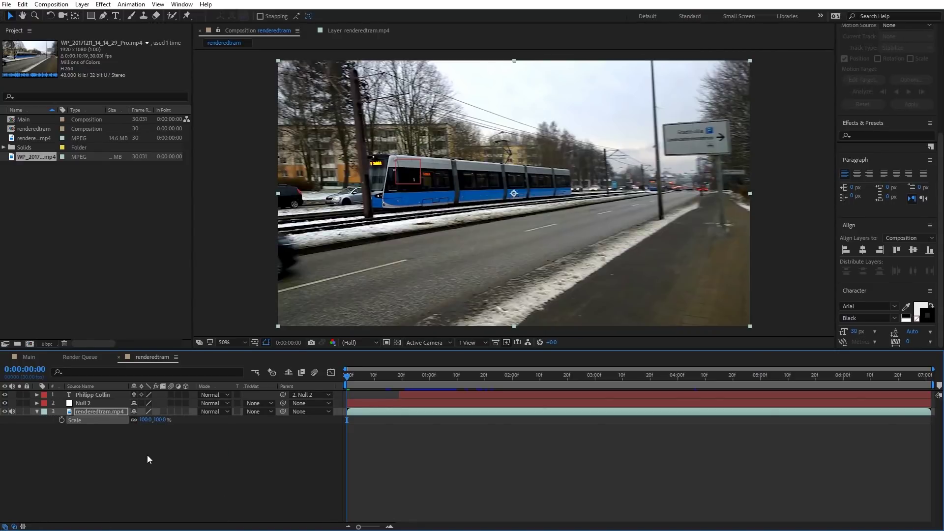
key("ctrl+z")
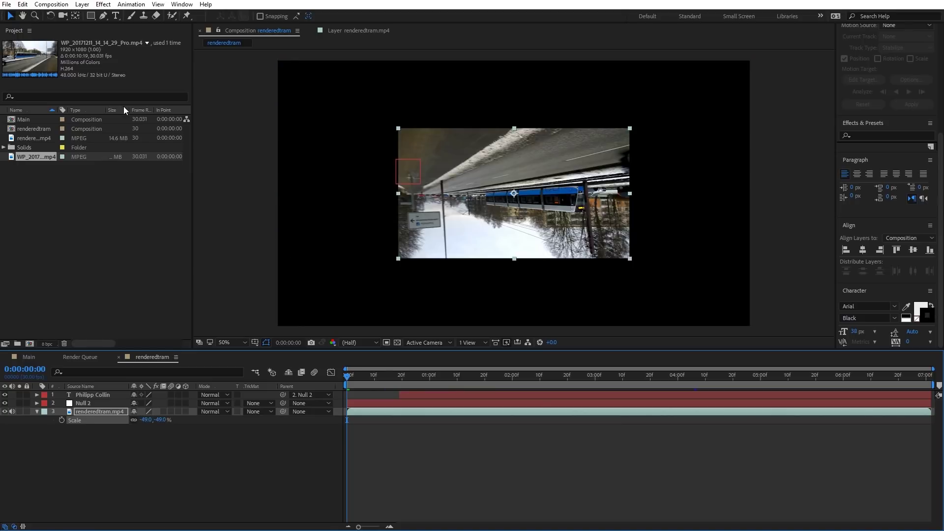
key("ctrl+shift+z")
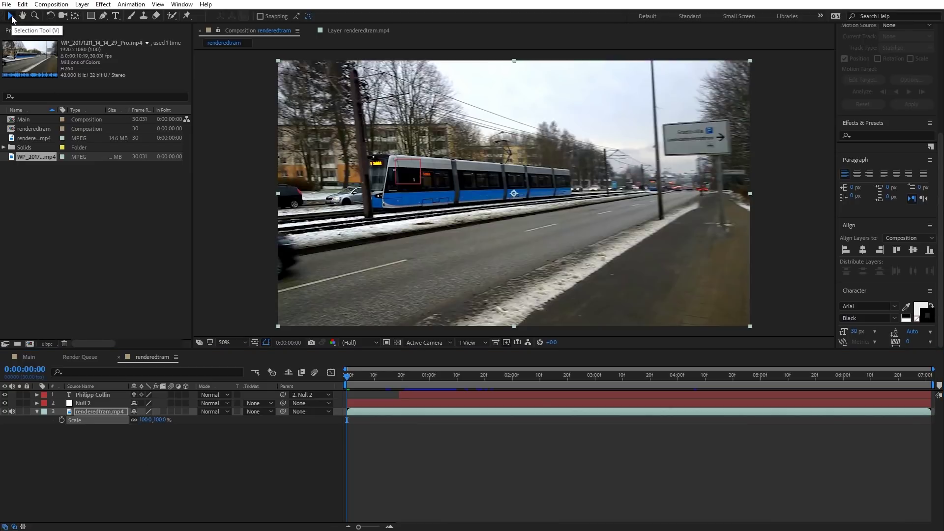
Undo an accidental footage move and bring up the shape tool choices.
left_click_drag(286, 89, 109, 43)
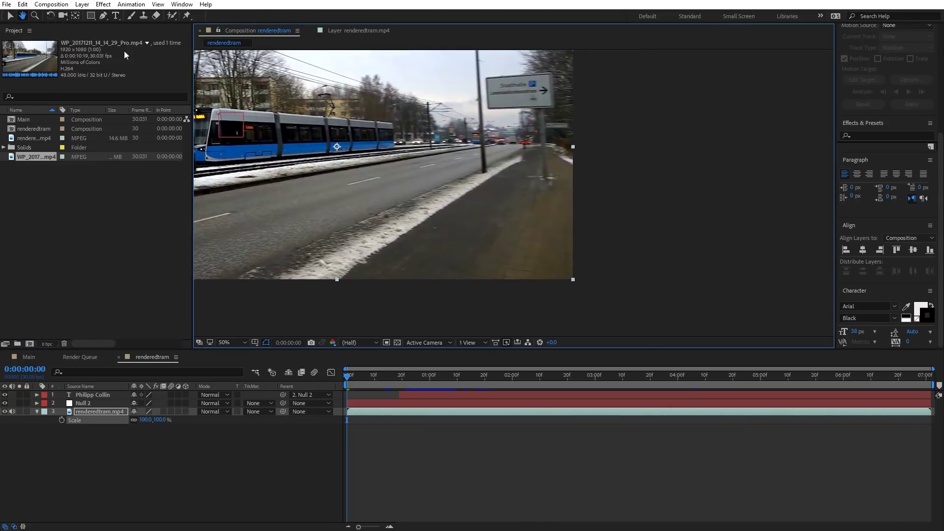
key("ctrl+z")
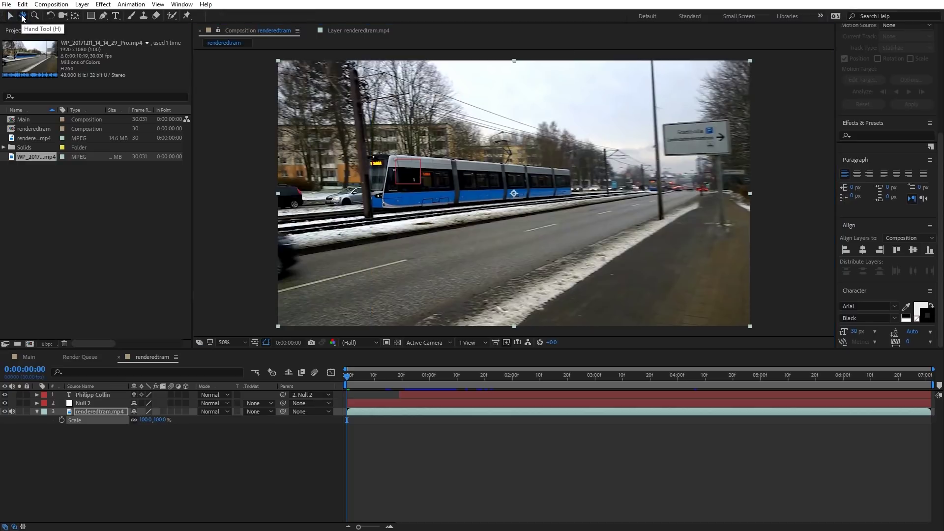
left_click_drag(91, 16, 127, 38)
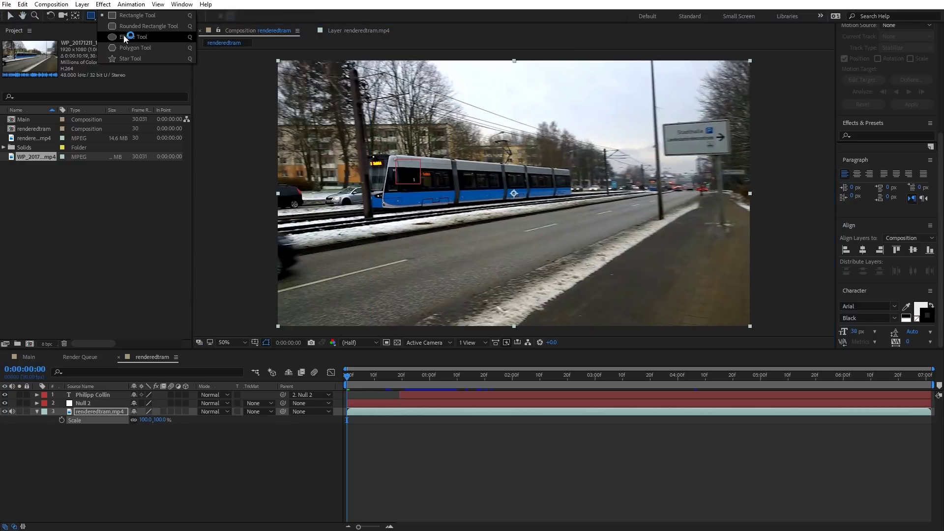
Add a layer-fitted elliptical mask to the tram footage with the Ellipse tool.
left_click(140, 38)
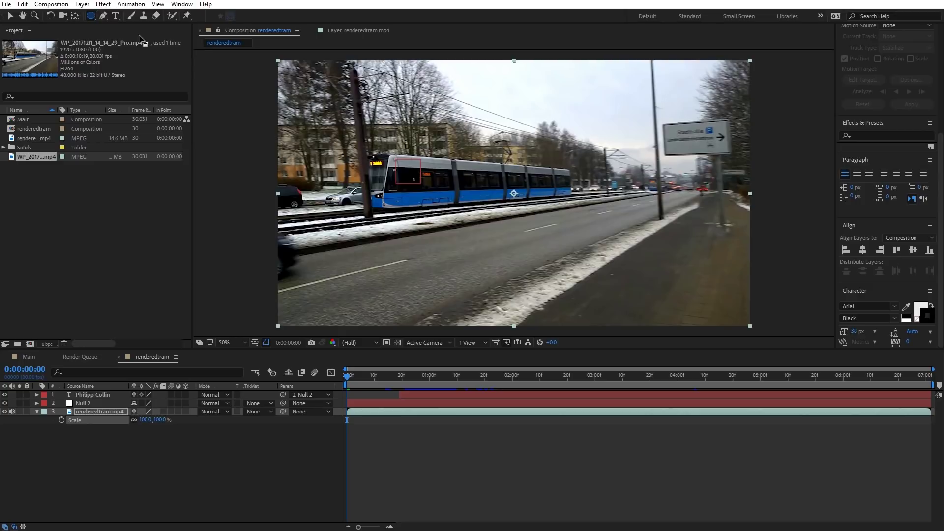
double_click(92, 18)
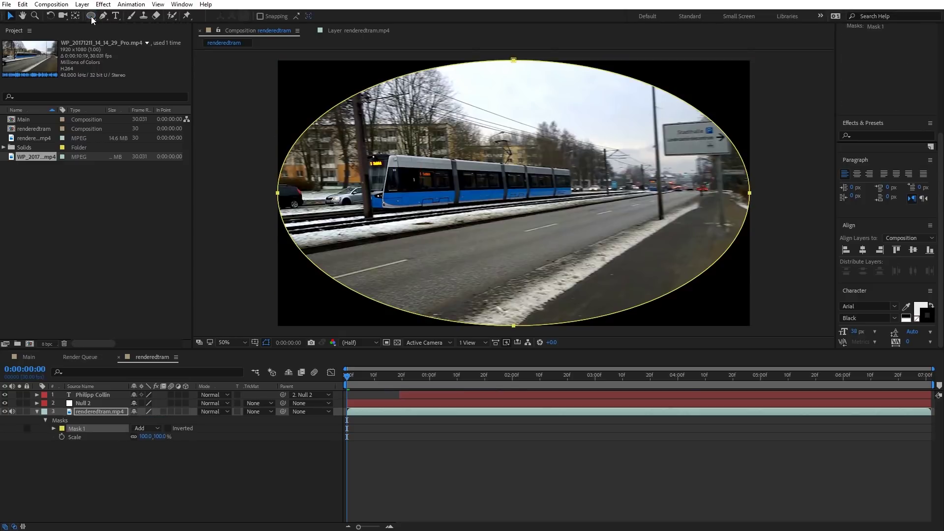
left_click_drag(383, 88, 538, 248)
key("ctrl+z")
Feather the ellipse mask to about 488 px and hide the mask outline.
key("u")
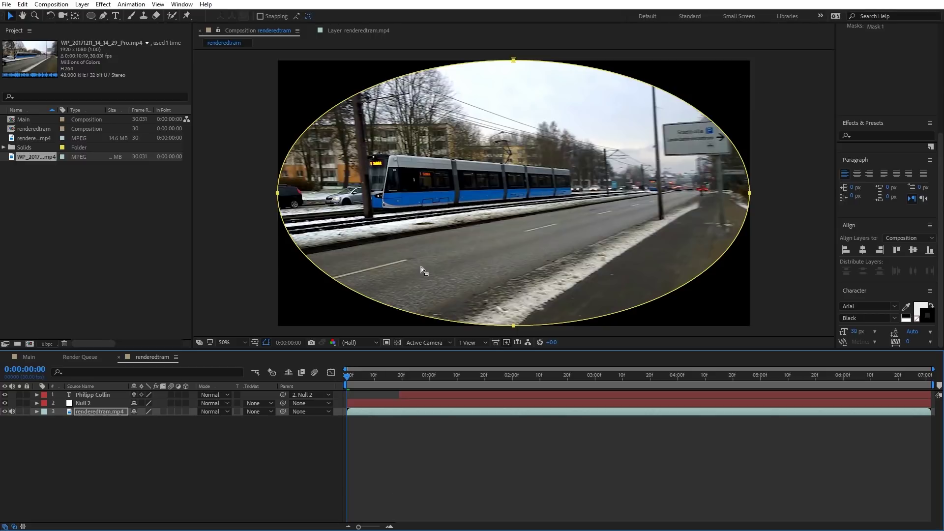
key("m")
key("m")
key("u")
key("m")
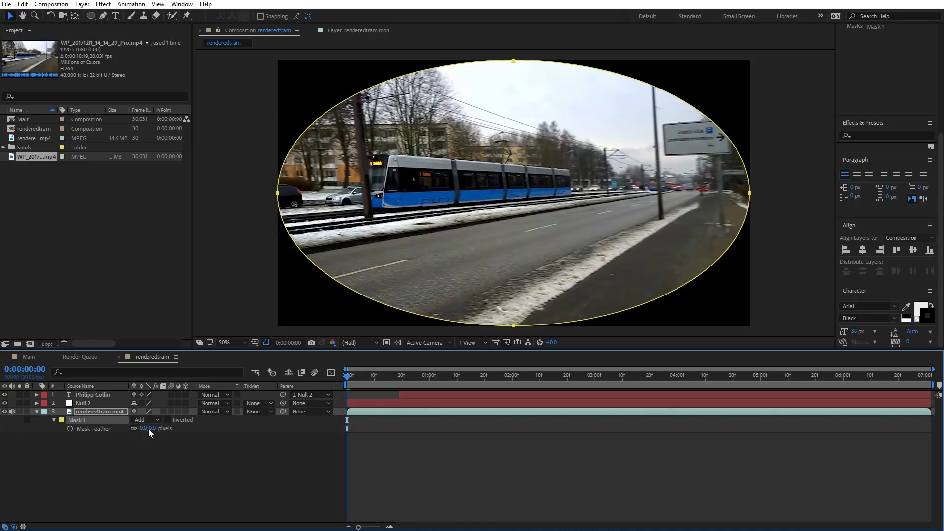
left_click_drag(152, 427, 375, 410)
left_click(266, 343)
left_click(266, 343)
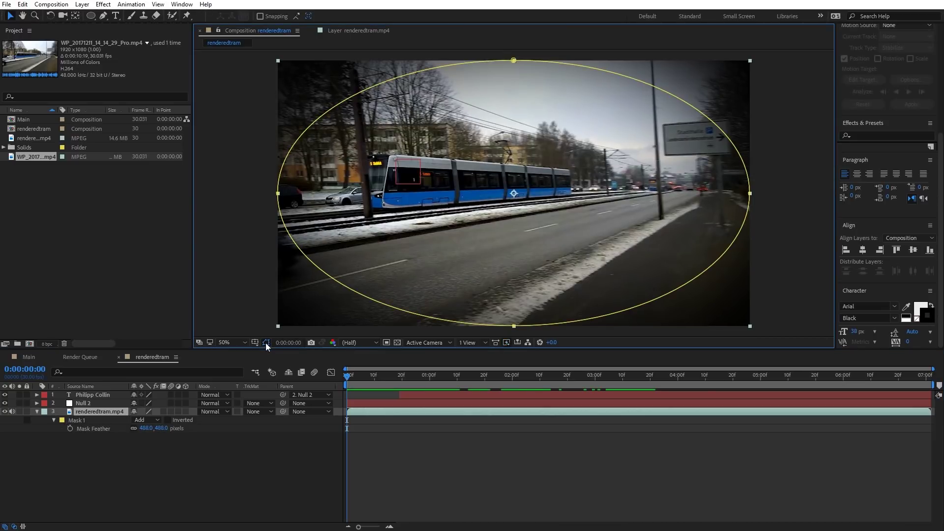
left_click(266, 343)
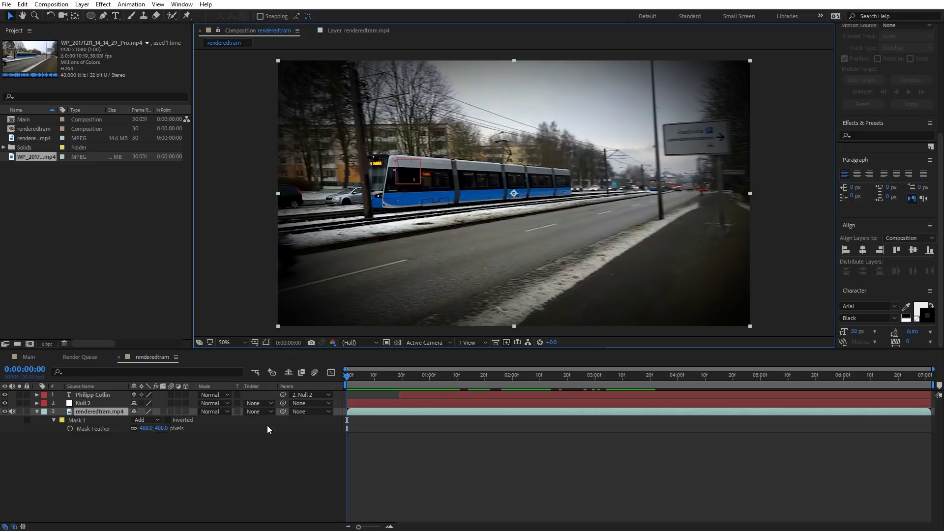
Group all earlier project items into a new folder named Part 1.
left_click(36, 157)
left_click(33, 138)
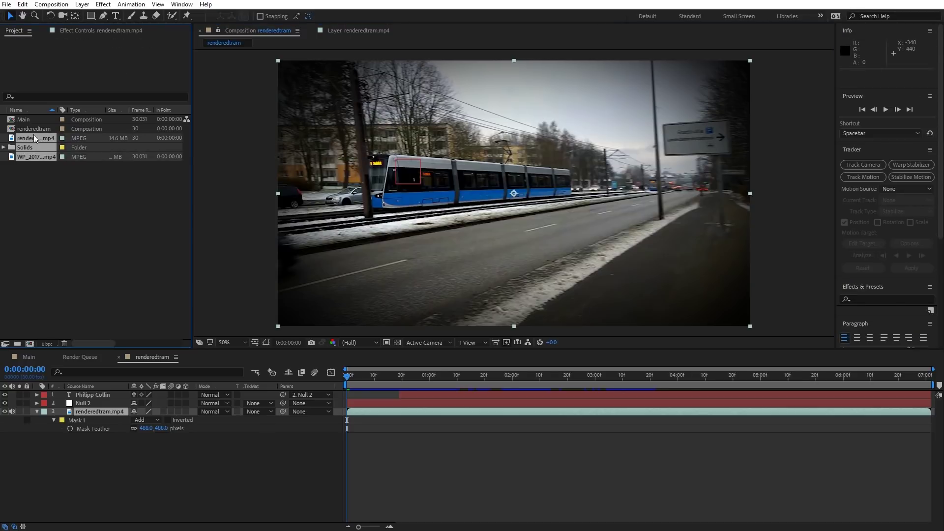
left_click(33, 130, "ctrl")
mouse_move(33, 131)
left_mouse_down()
mouse_move(67, 261)
mouse_move(17, 345)
left_mouse_up()
type("Part 1")
key("Return")
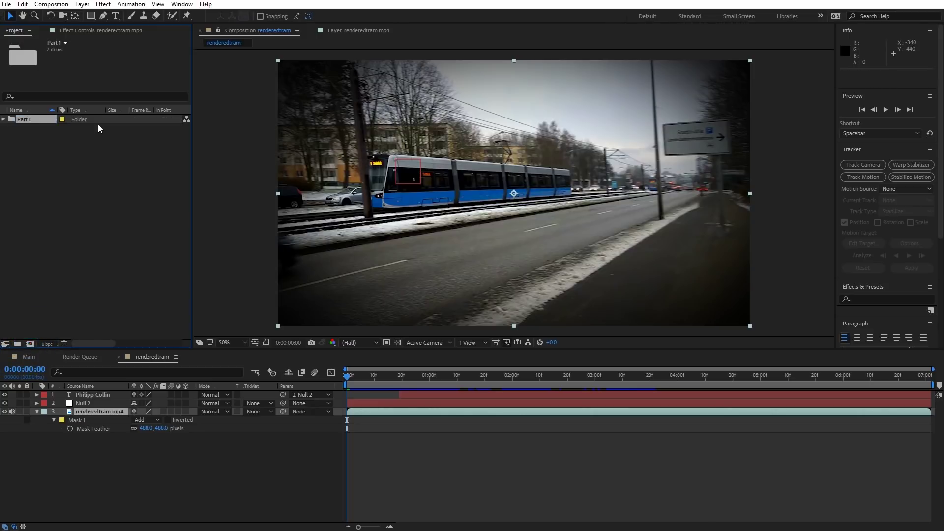
Import MVI_7592.MOV and build a new composition from it.
left_click(83, 176)
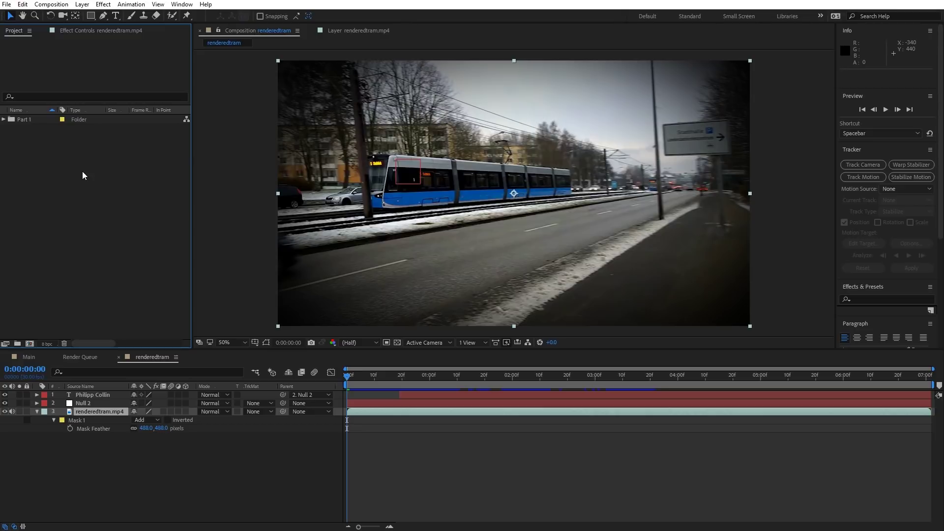
mouse_move(83, 175)
left_mouse_down()
mouse_move(45, 130)
mouse_move(28, 347)
left_mouse_up()
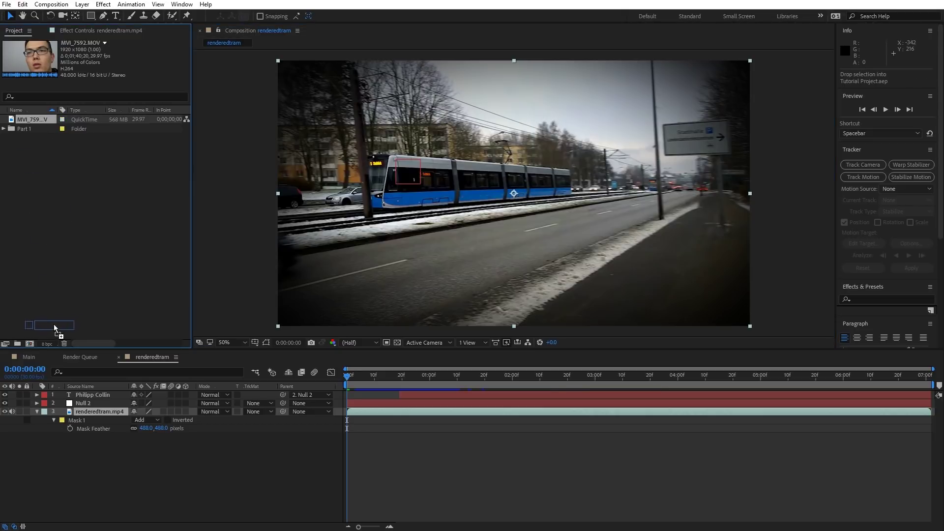
mouse_move(685, 375)
left_mouse_down()
mouse_move(693, 375)
mouse_move(673, 376)
left_mouse_up()
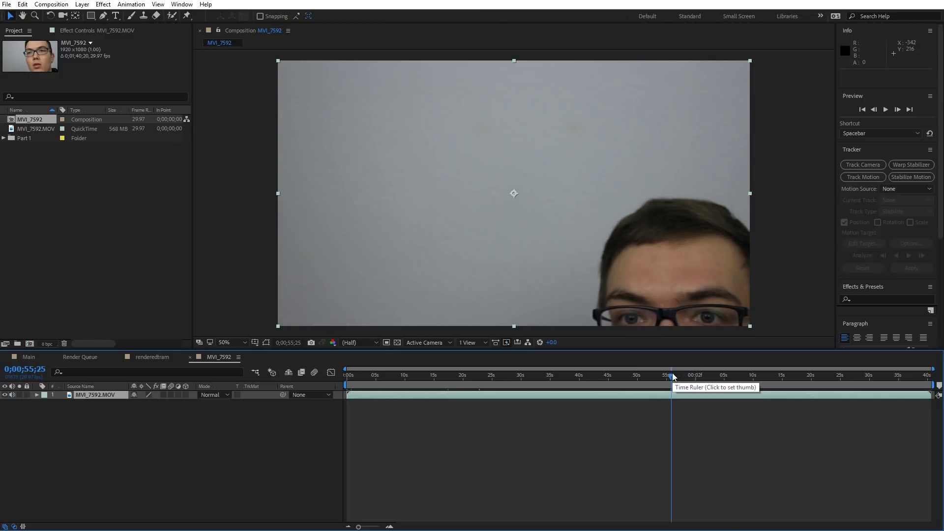
Mark the work area and split the MVI_7592.MOV clip near its end.
key("b")
left_click_drag(673, 377, 699, 377)
key("n")
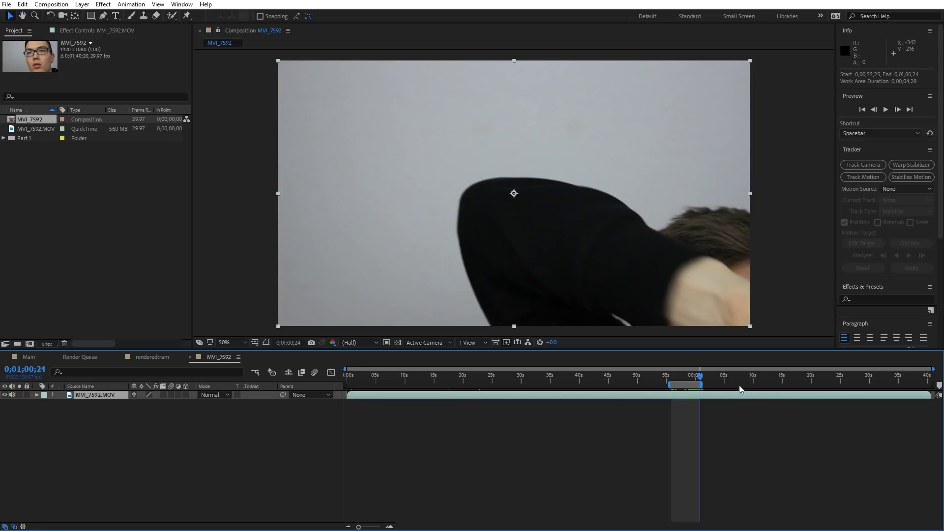
left_click_drag(699, 376, 920, 379)
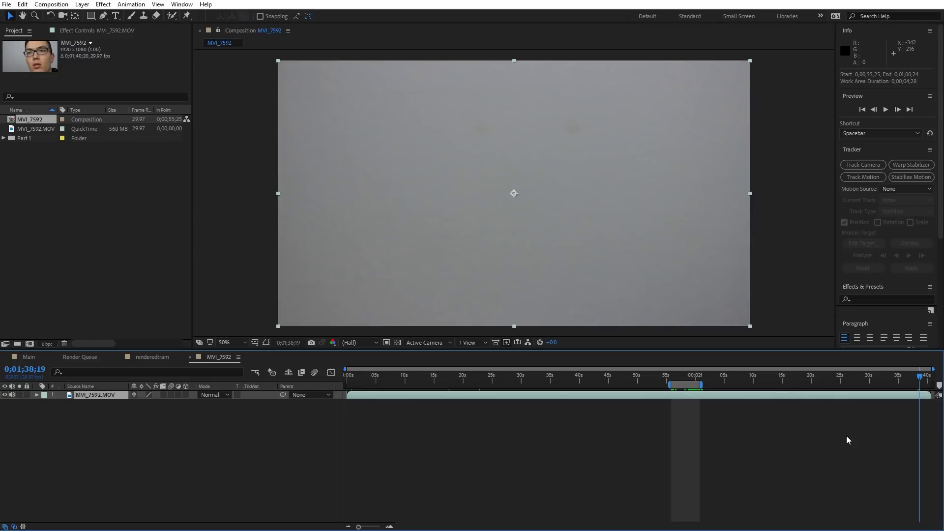
key("ctrl+shift+d")
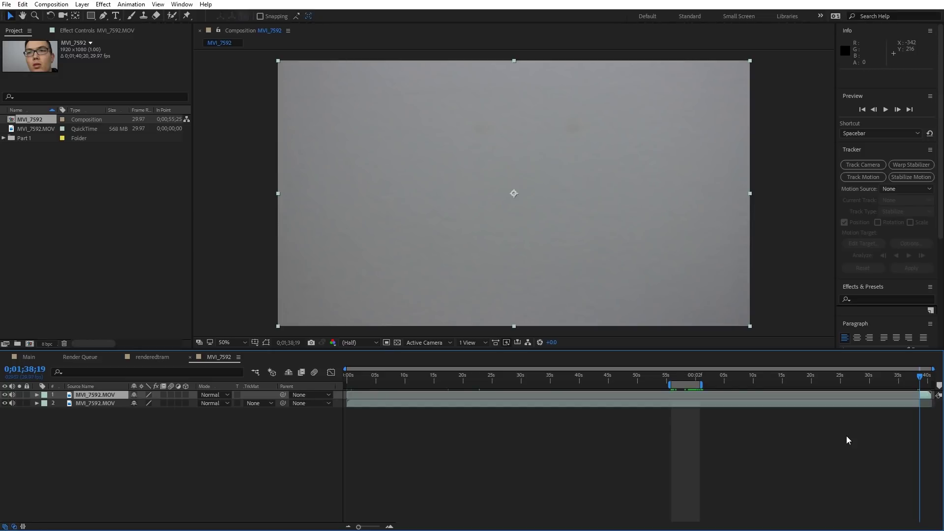
Move the short empty-wall clip to about 55 seconds, beneath the main layer.
left_click_drag(923, 396, 679, 399)
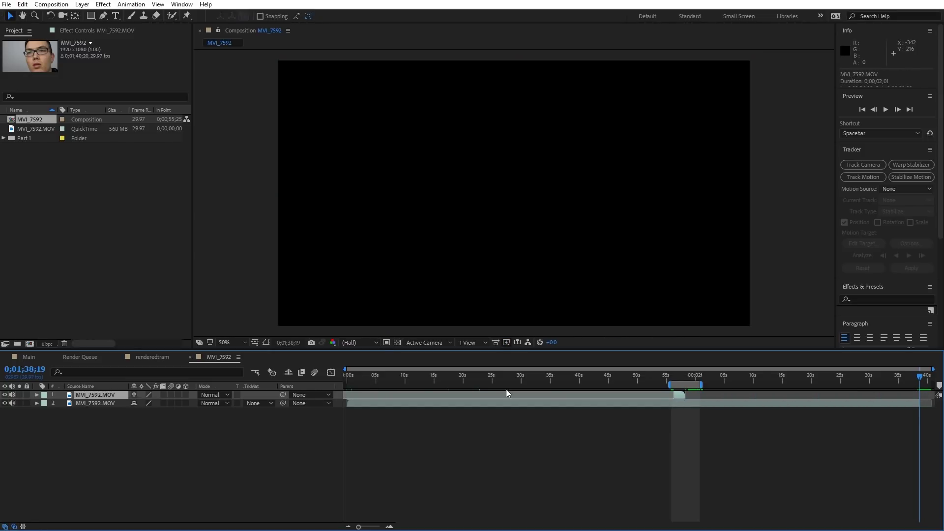
left_click_drag(90, 396, 95, 407)
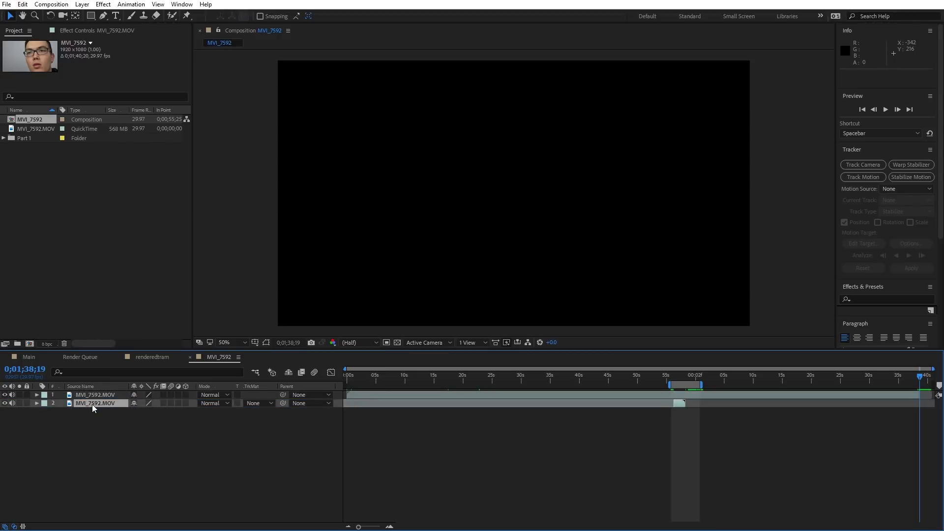
double_click(95, 405)
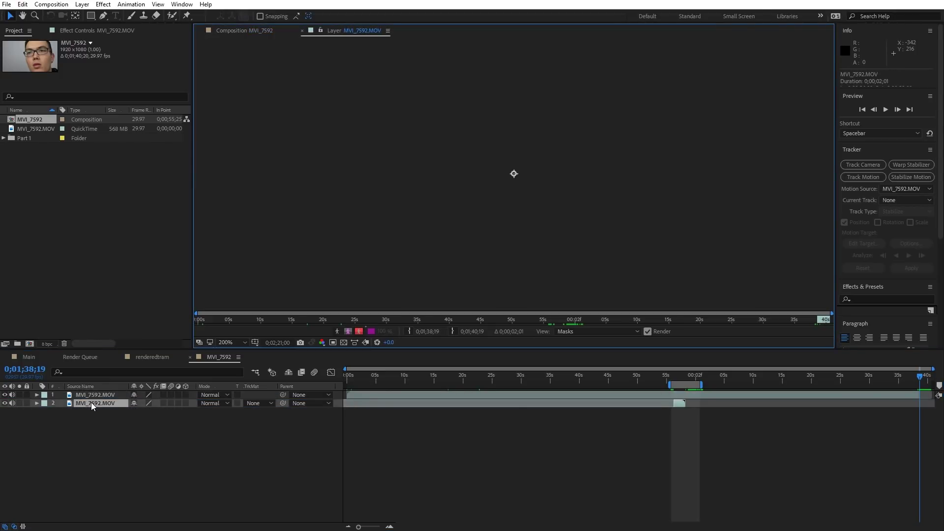
left_click(682, 377)
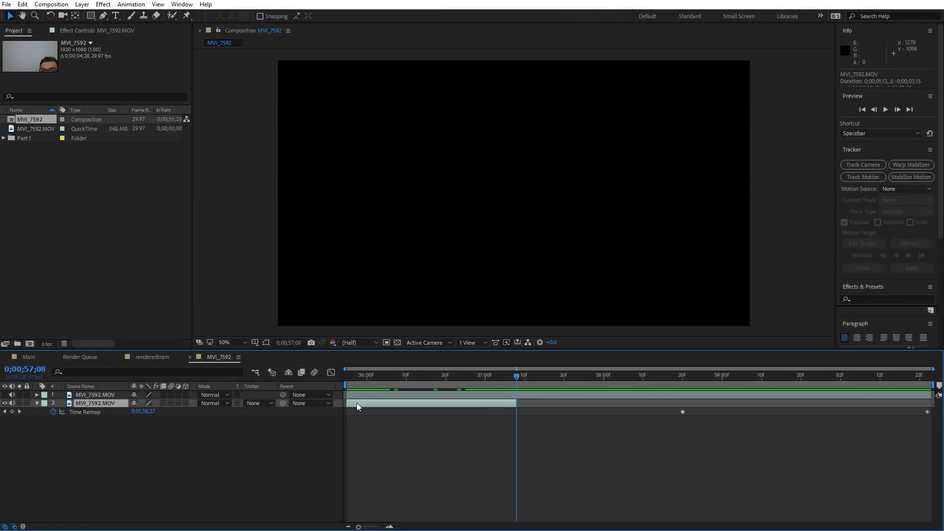
left_click_drag(487, 403, 650, 440)
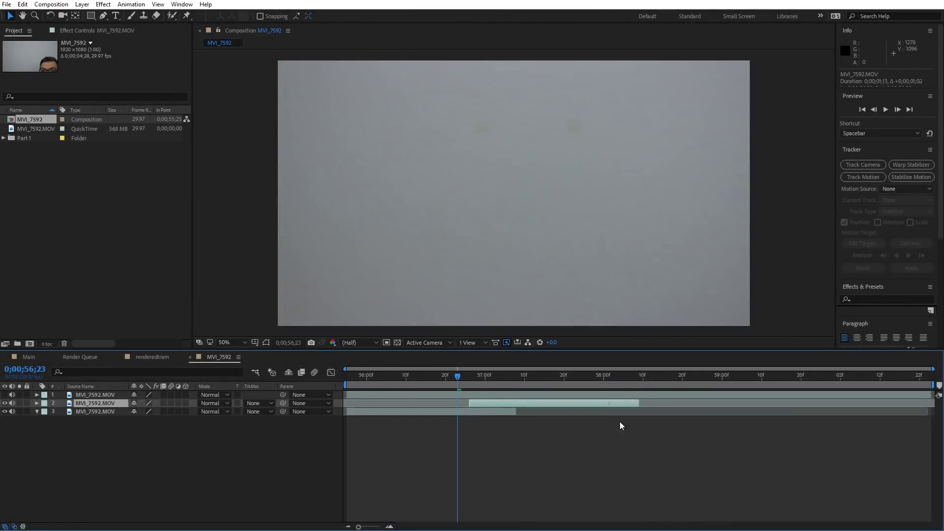
Duplicate the wall clip and offset the copies later in time.
key("ctrl+d")
key("bracketleft")
key("ctrl+d")
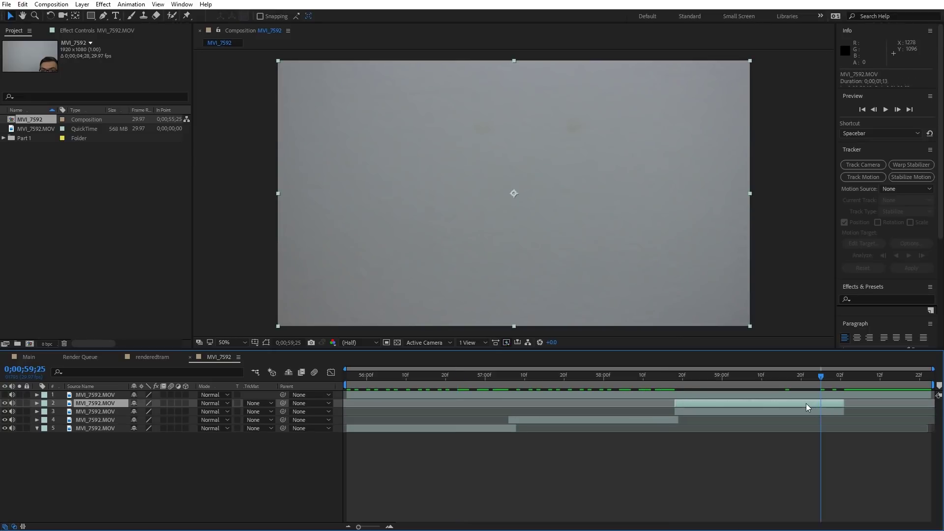
left_click_drag(811, 407, 898, 406)
Select the wall clip layers and precompose them as 'Wall'.
left_click(95, 427)
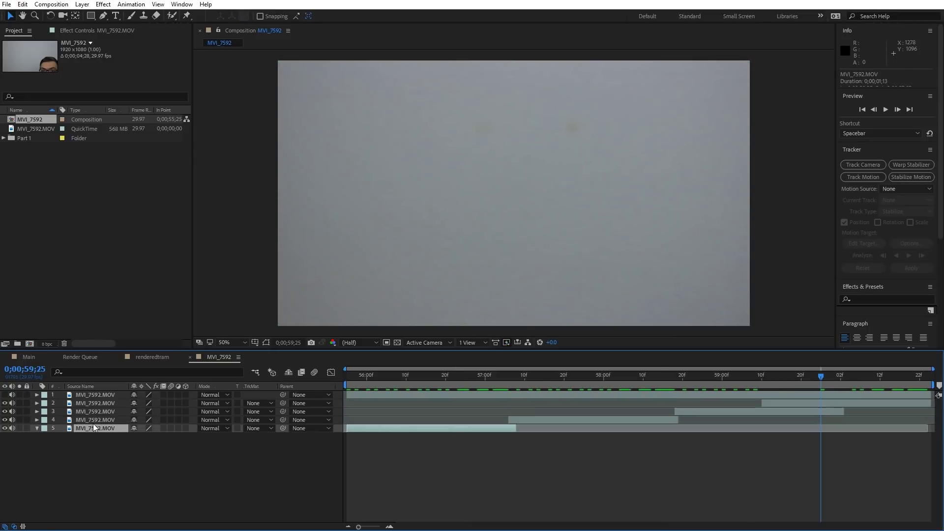
left_click(99, 412, "ctrl")
left_click(101, 404, "ctrl")
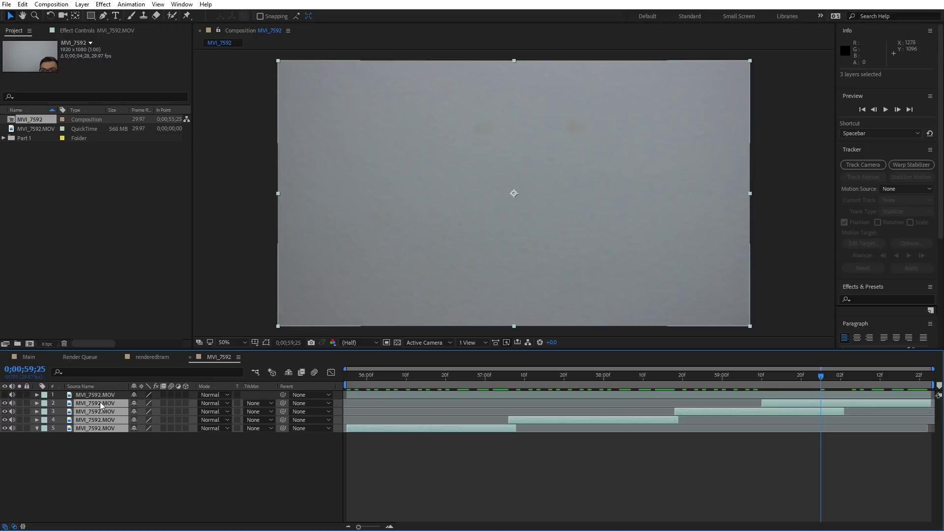
key("ctrl+shift+c")
type("Wall")
key("Return")
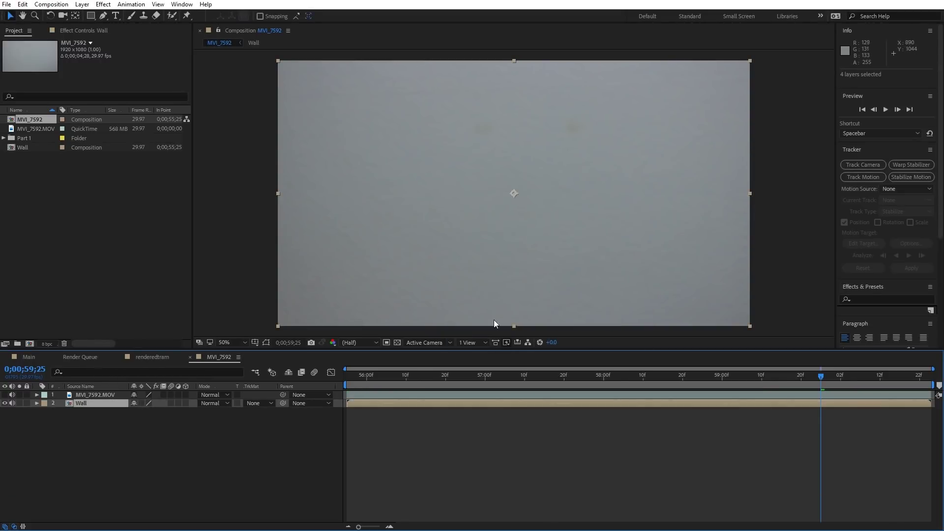
Inspect the Wall precomp, return to MVI_7592, and play back from about 56 seconds.
double_click(81, 403)
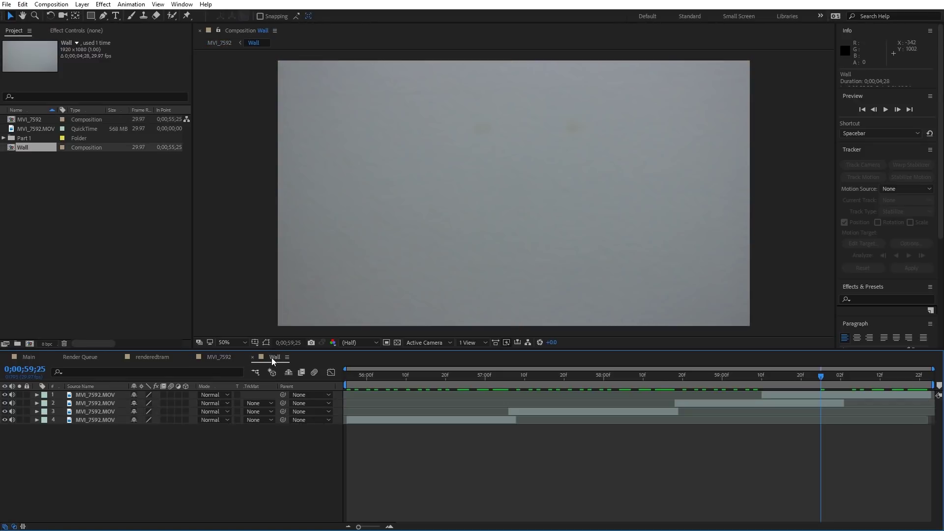
left_click(255, 372)
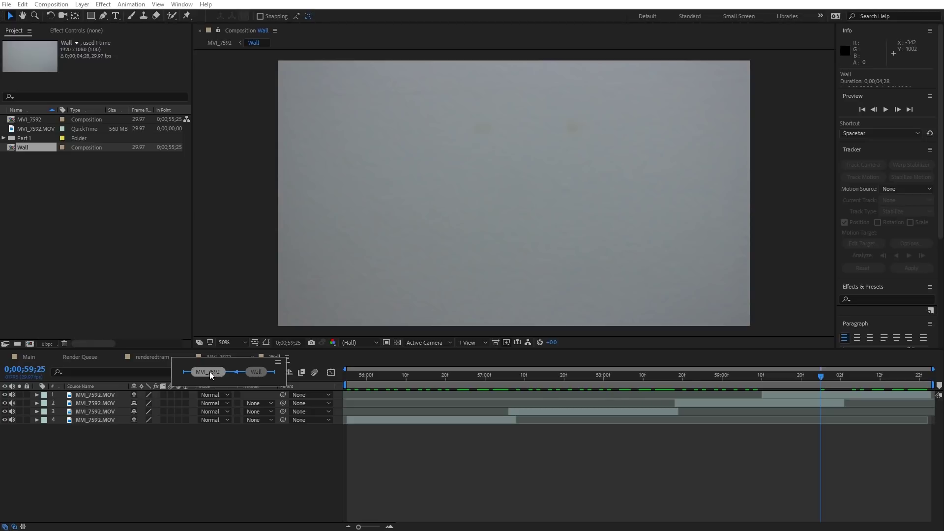
left_click(249, 465)
left_click(253, 356)
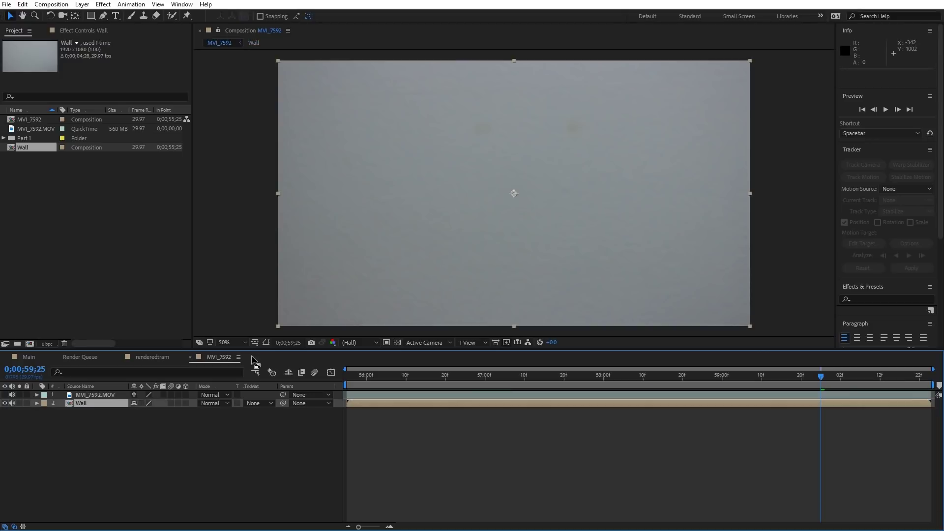
left_click(96, 395)
left_click_drag(400, 378, 382, 377)
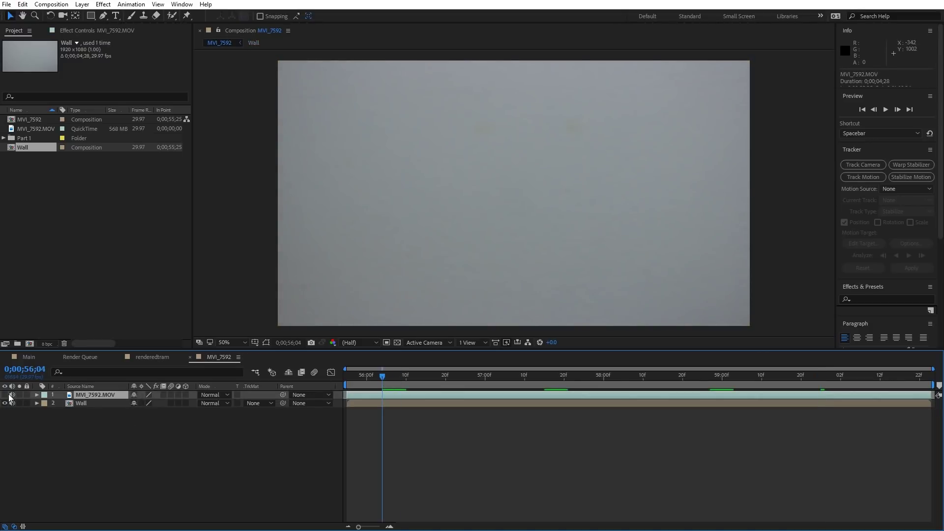
key("space")
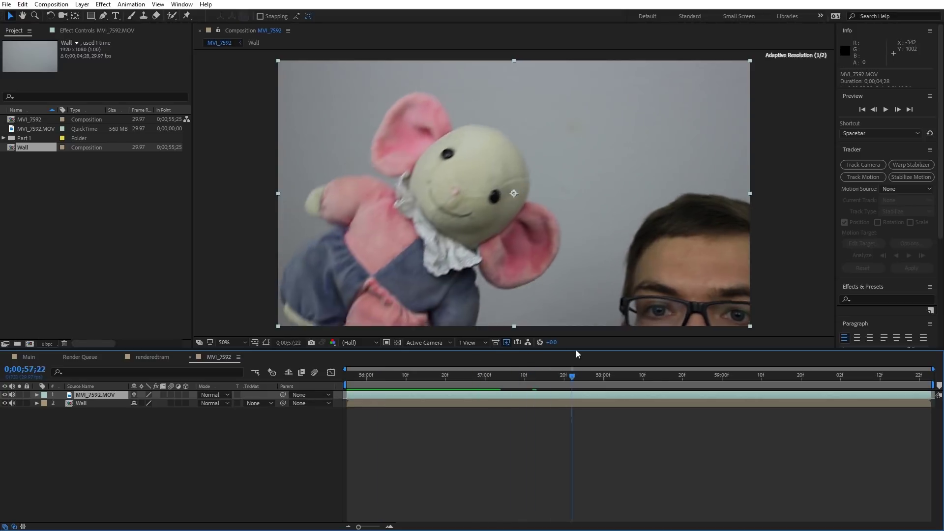
Pen-outline the stuffed toy with a rough mask, smooth the ear point, and show Mask Path.
left_click(103, 16)
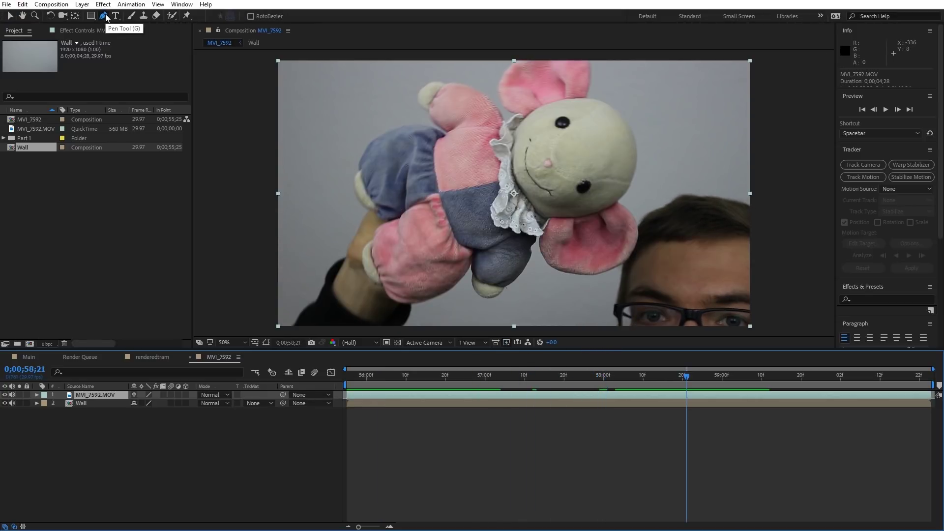
left_click(587, 97)
left_click(634, 136)
left_click(618, 201)
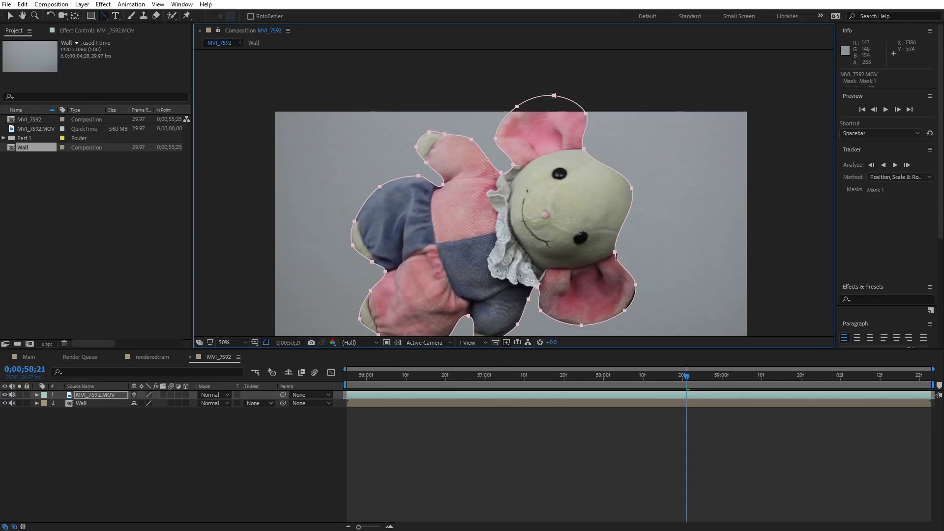
left_click(616, 253)
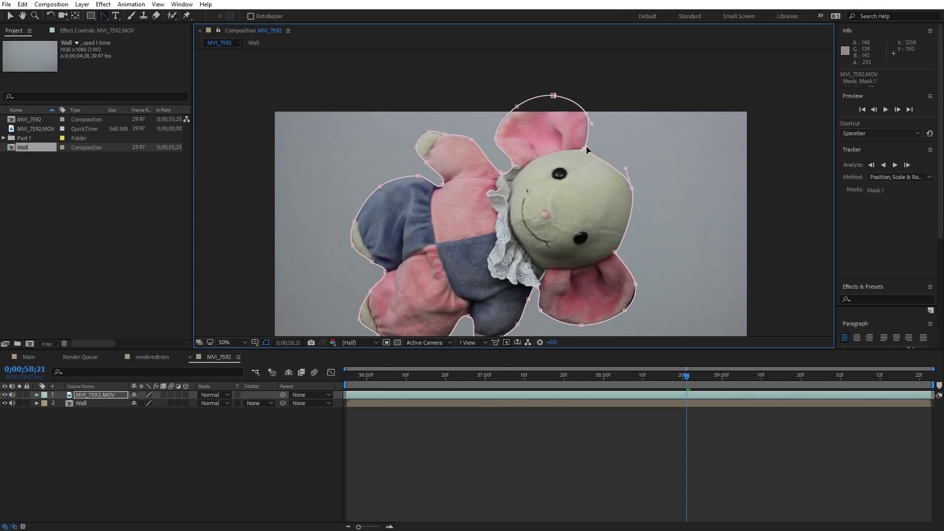
left_click_drag(584, 151, 562, 107)
key("m")
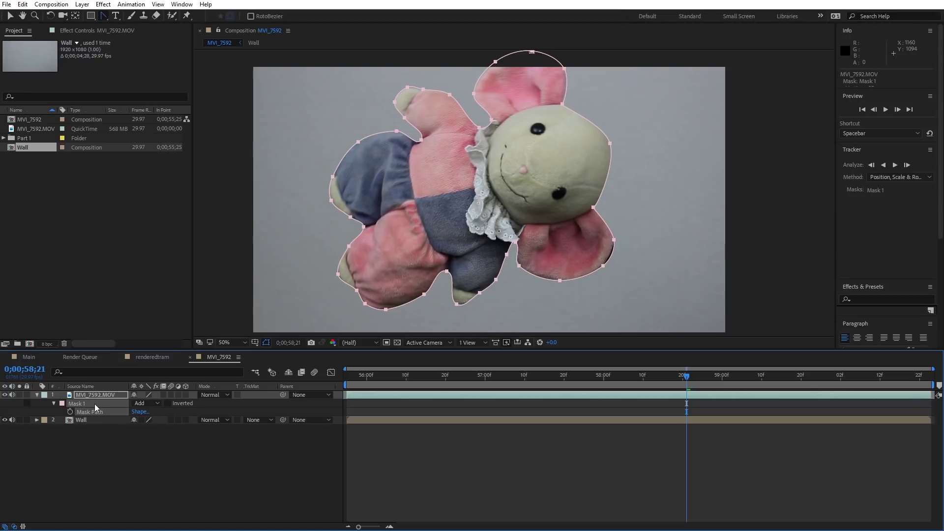
Start Track Mask on Mask 1 and set its mask mode to None.
right_click(94, 407)
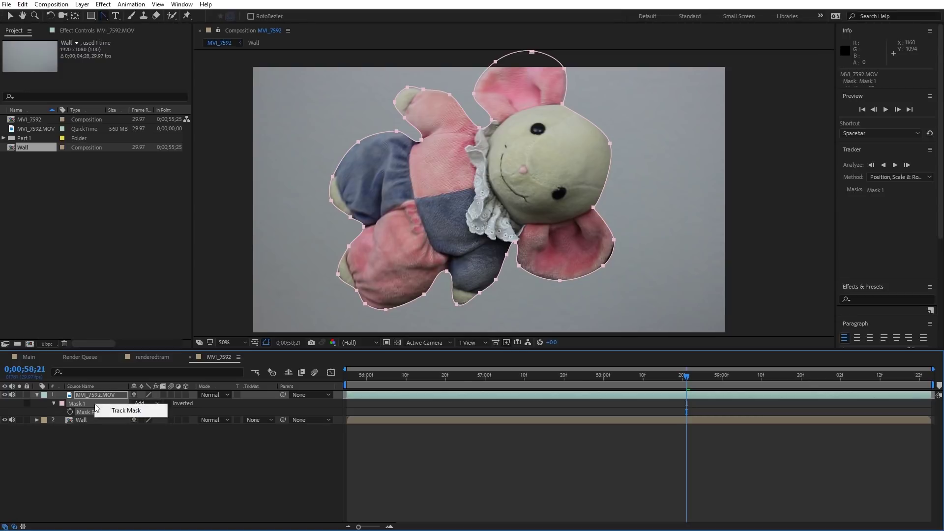
left_click(122, 410)
left_click(140, 403)
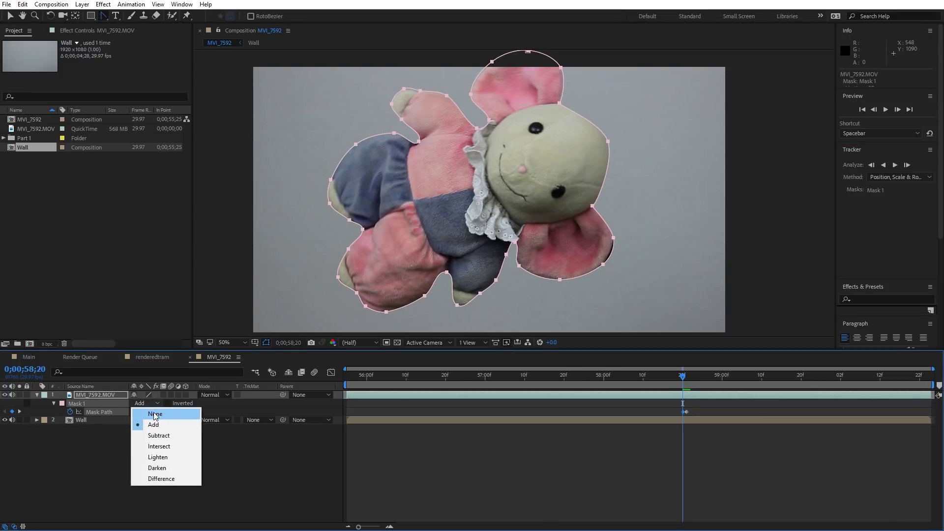
left_click(155, 414)
Track the toy mask backward five frames.
left_click(872, 165)
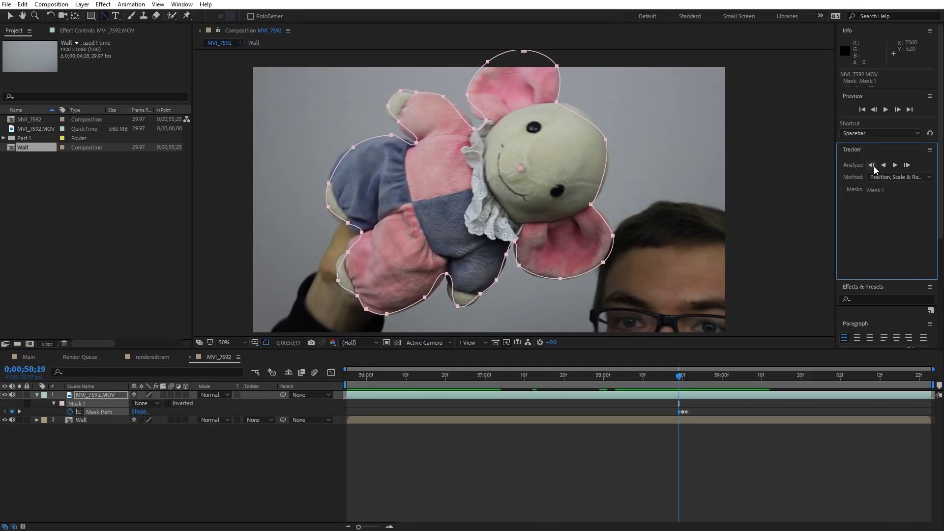
left_click(872, 166)
left_click(872, 166)
left_click(872, 165)
left_click(873, 165)
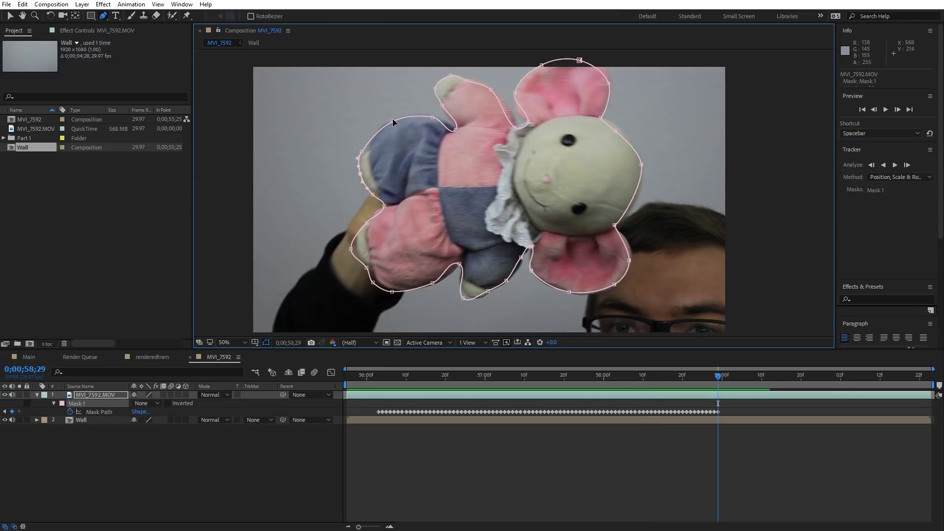
Free-transform the mask back over the toy and adjust the point beside its head.
key("ctrl+t")
left_click_drag(432, 162, 432, 165)
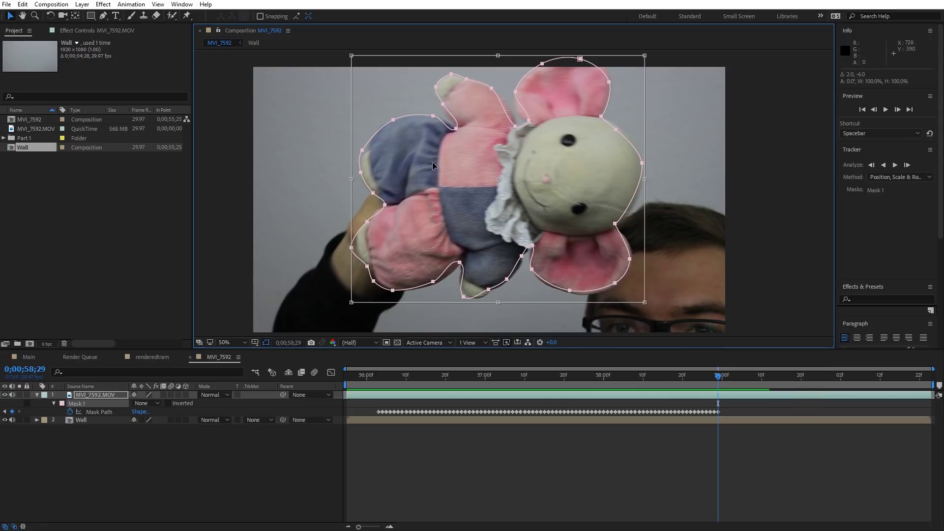
key("Return")
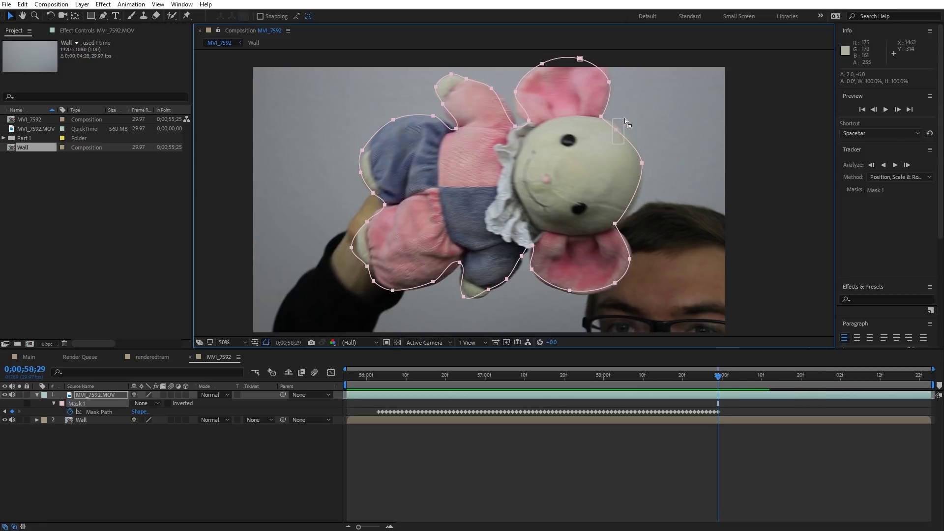
left_click_drag(626, 121, 618, 125)
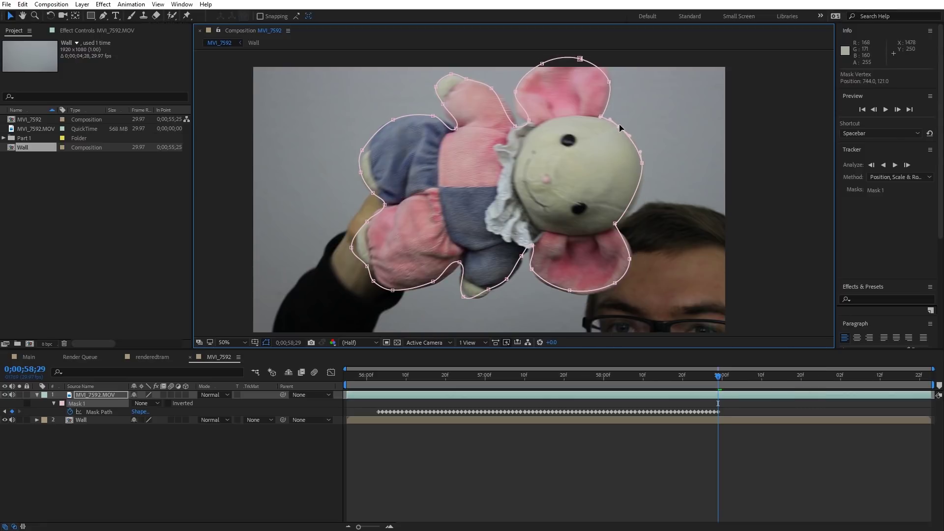
Track the mask forward, inspect its keyframes, and check it later in the shot.
left_click(894, 165)
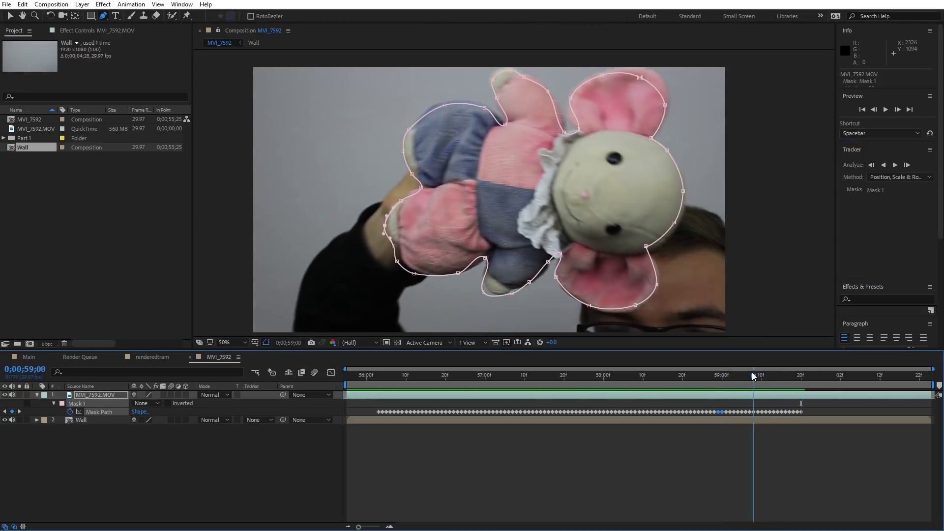
key("v")
double_click(555, 216)
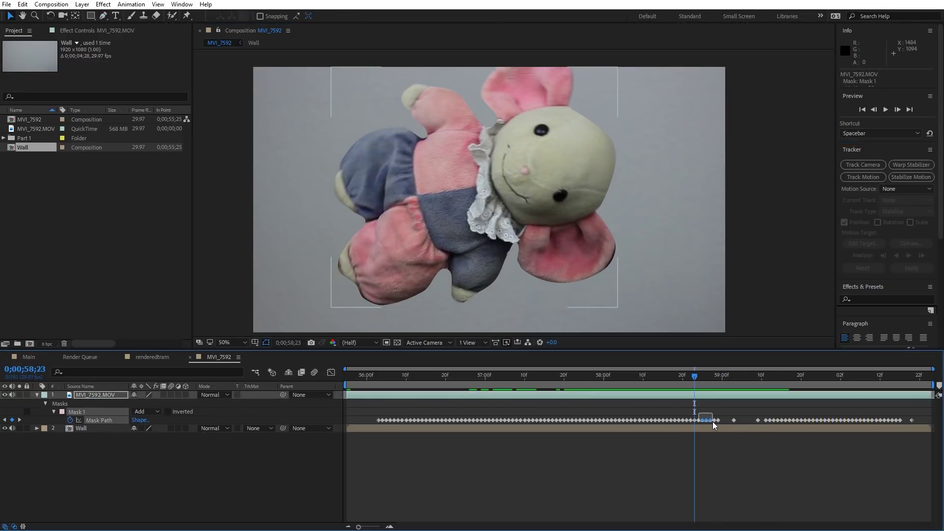
left_click_drag(714, 424, 713, 424)
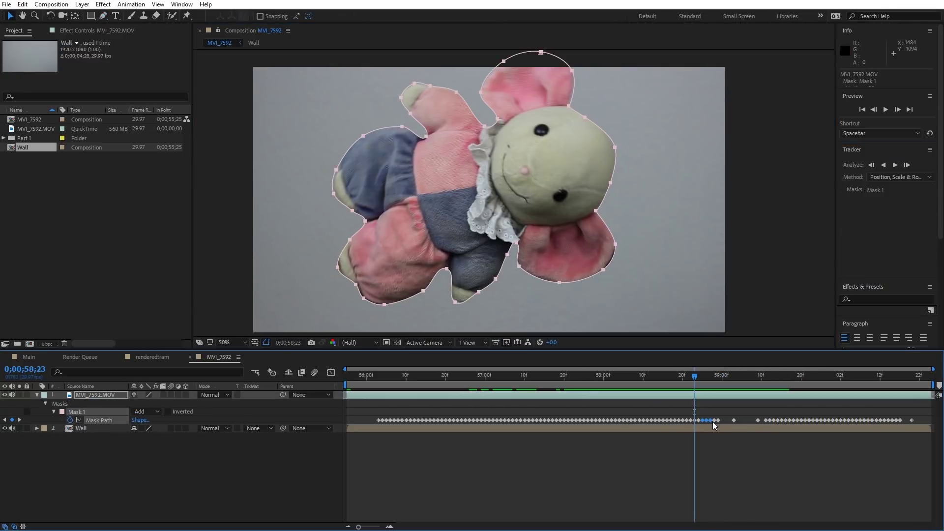
left_click(715, 420)
left_click(712, 423)
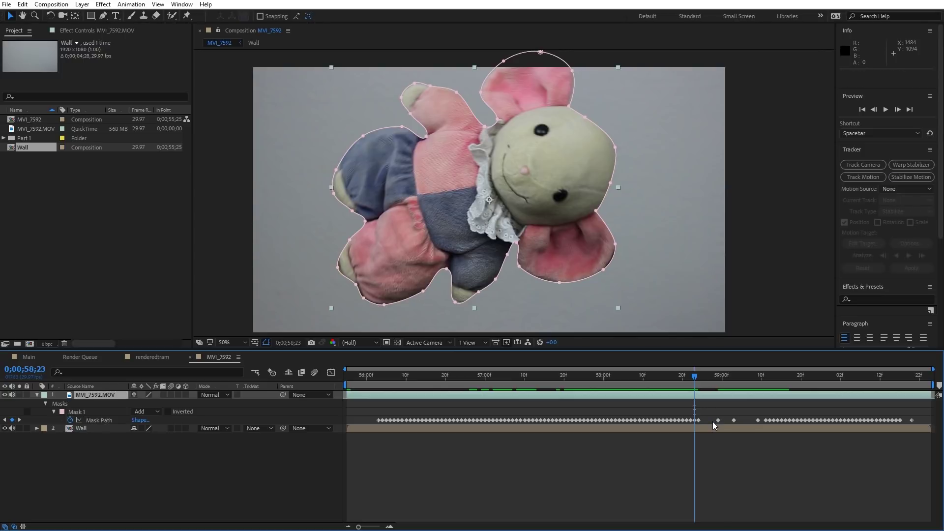
left_click_drag(671, 379, 793, 377)
Feather the toy mask to 14 px, delete the faulty 58;15 keyframe, and preview.
key("f")
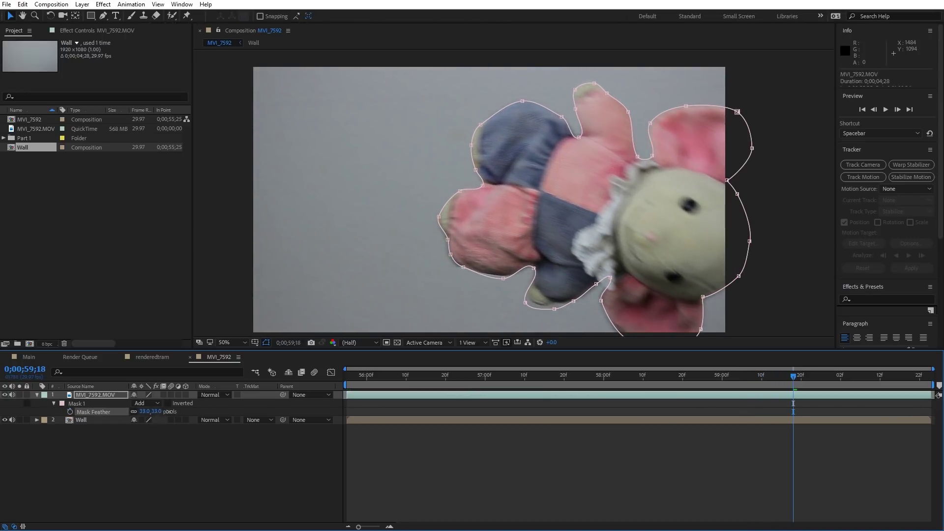
left_click_drag(170, 411, 157, 410)
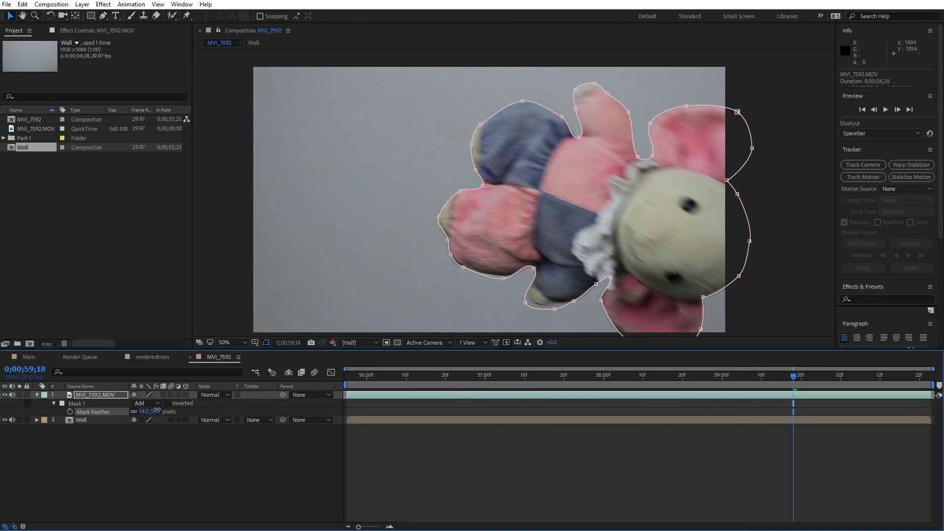
key("m")
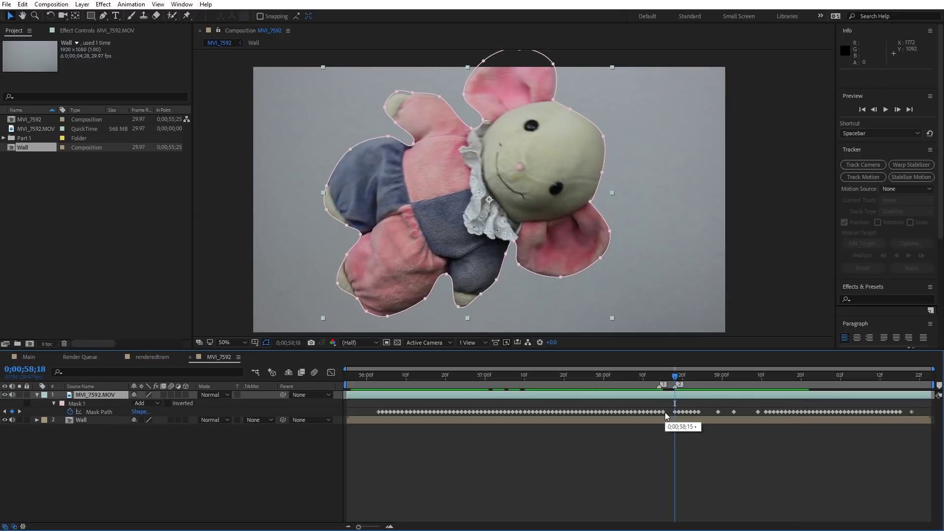
left_click(663, 411)
key("Delete")
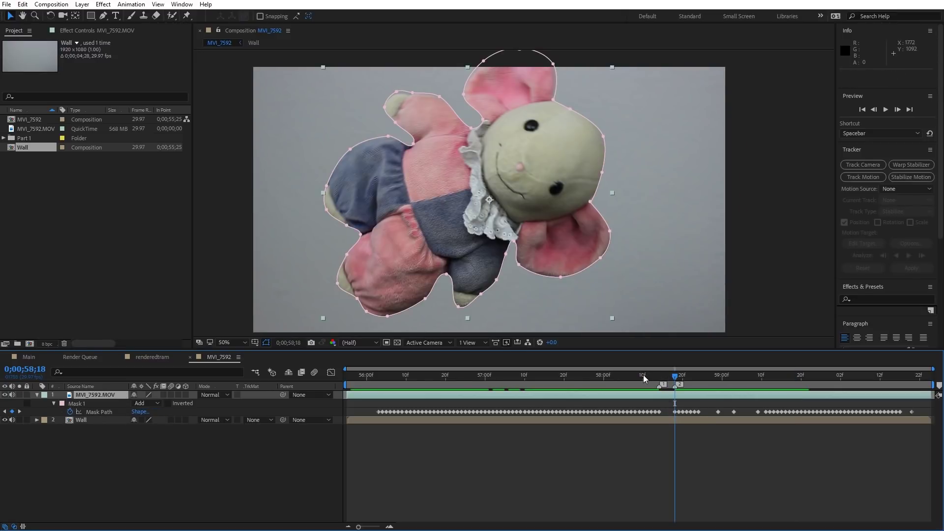
left_click_drag(643, 378, 685, 381)
key("space")
left_click(425, 445)
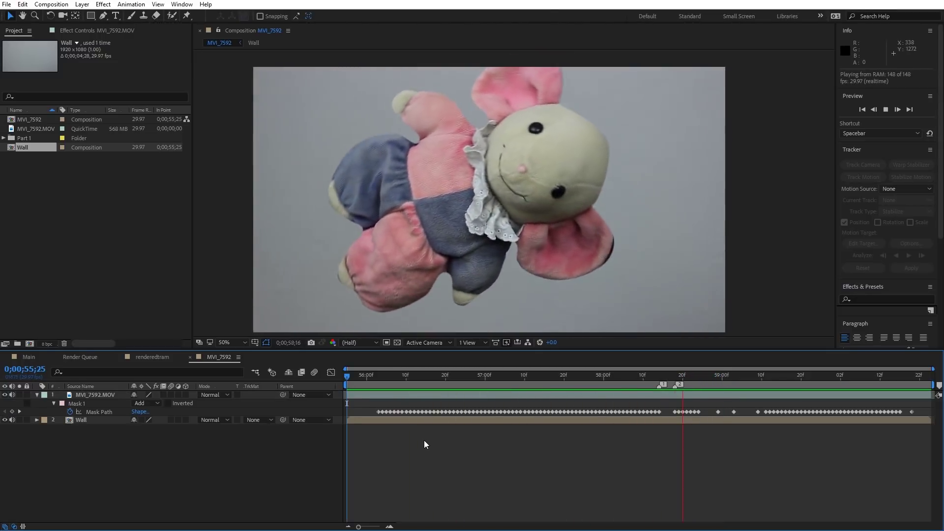
Apply the Hue/Saturation effect to the tram layer.
left_click_drag(527, 378, 410, 387)
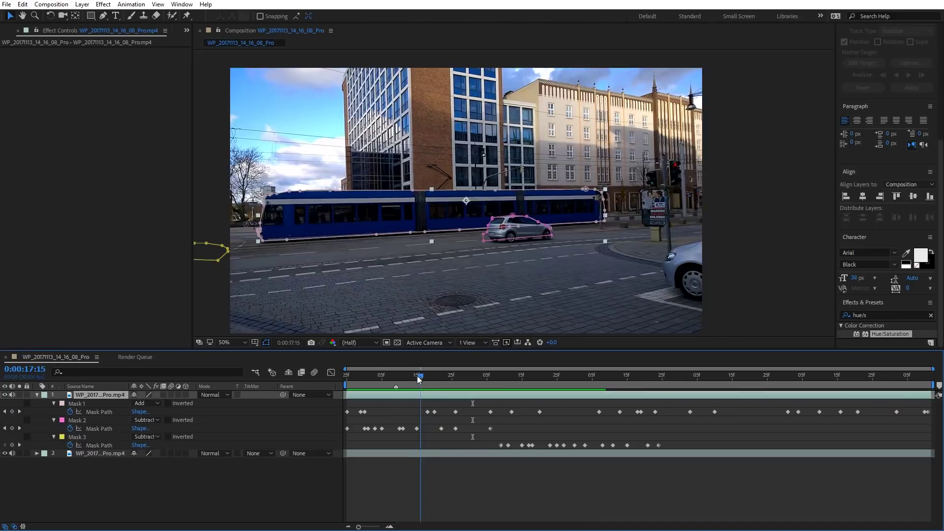
mouse_move(415, 379)
left_mouse_down()
mouse_move(355, 378)
mouse_move(510, 363)
mouse_move(496, 365)
left_mouse_up()
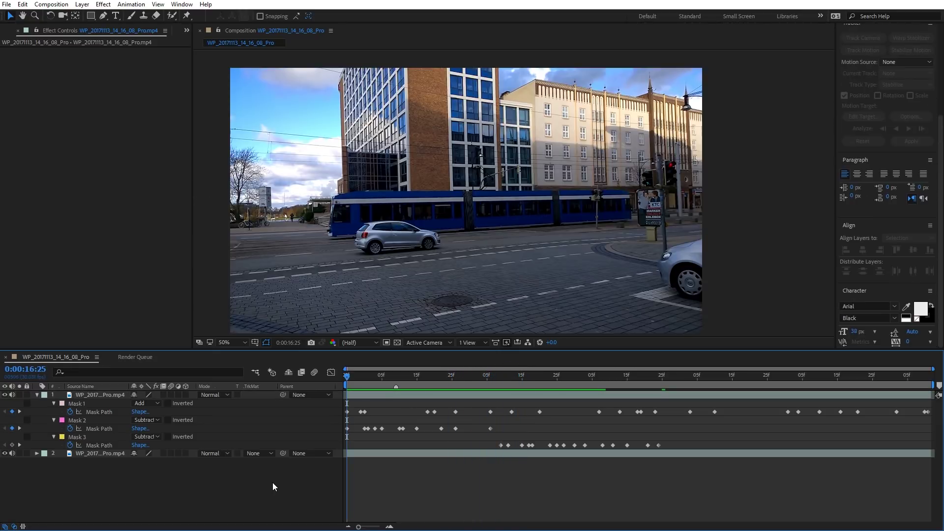
key("ctrl+f")
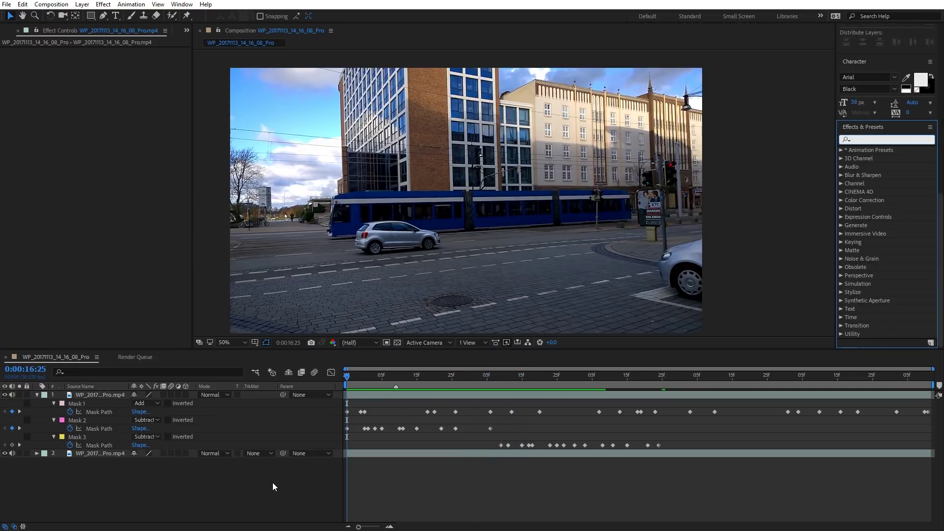
type("hue")
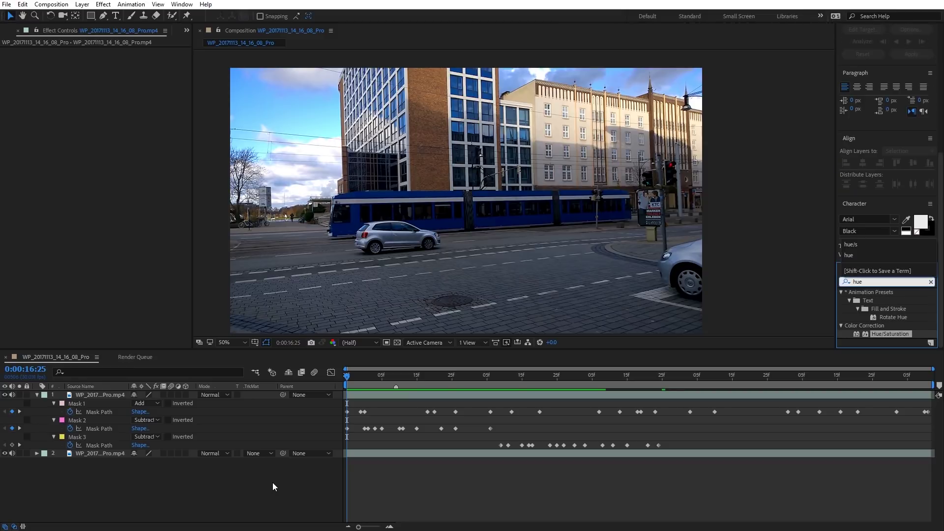
type("/")
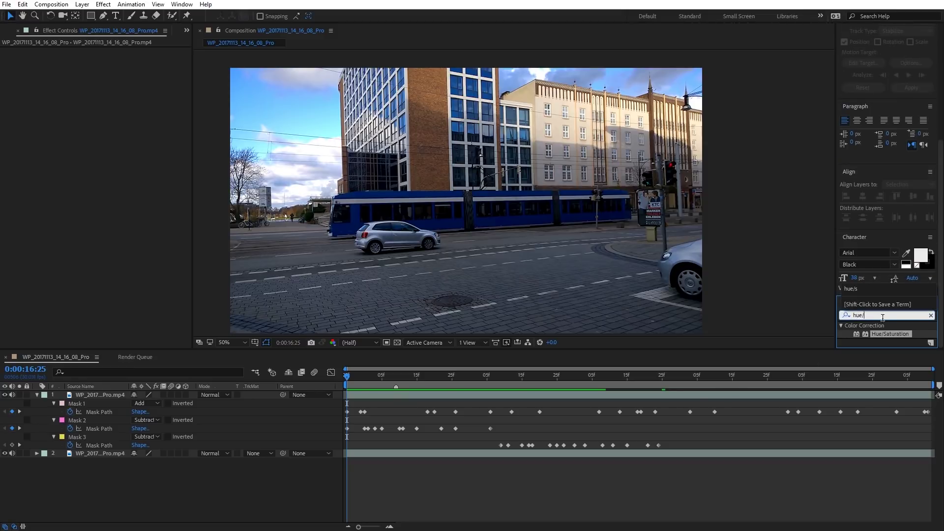
double_click(888, 336)
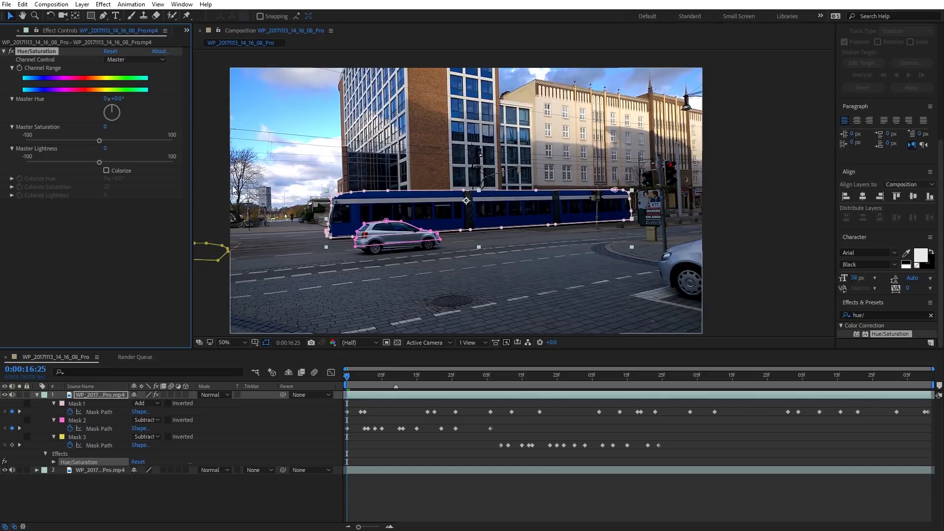
Set Master Hue to about +267° so the tram turns green, checking across the shot.
left_click_drag(112, 111, 123, 113)
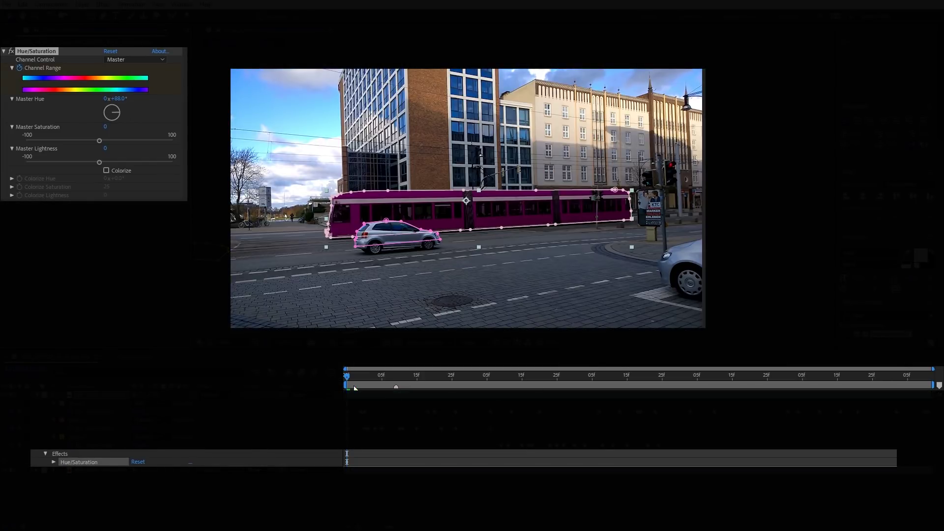
left_click_drag(351, 380, 538, 375)
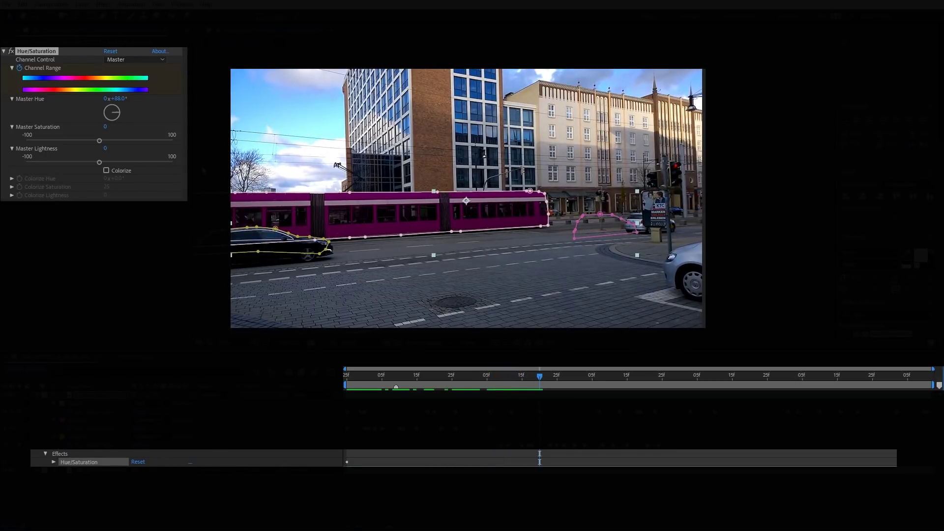
left_click(107, 112)
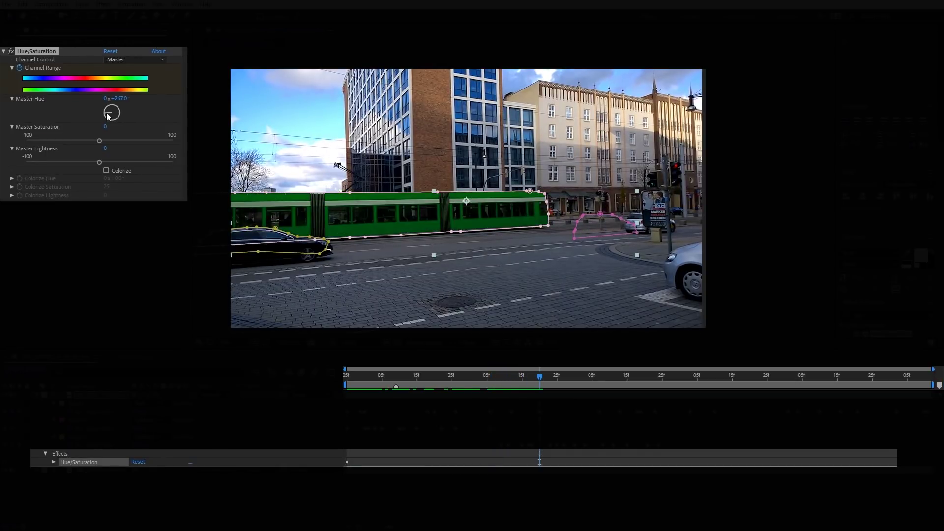
left_click_drag(346, 374, 489, 374)
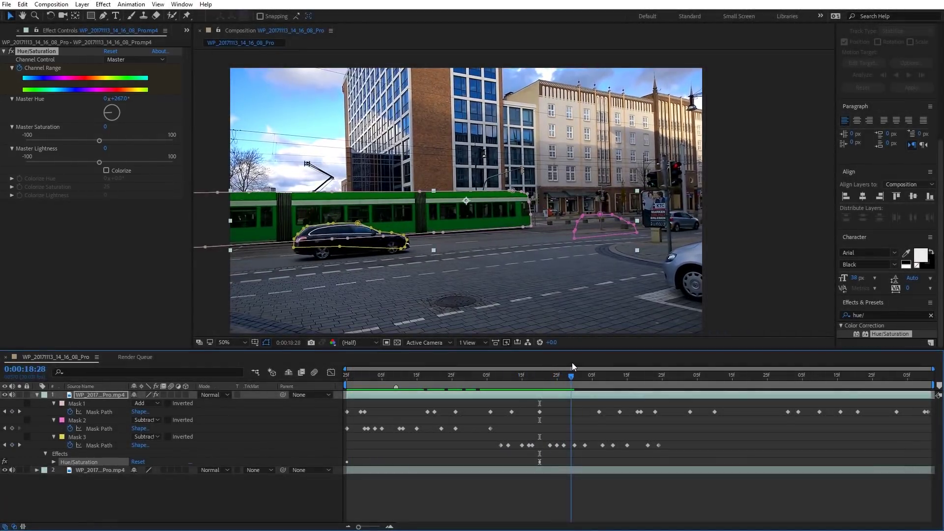
mouse_move(489, 369)
left_mouse_down()
mouse_move(540, 366)
mouse_move(421, 379)
mouse_move(571, 362)
left_mouse_up()
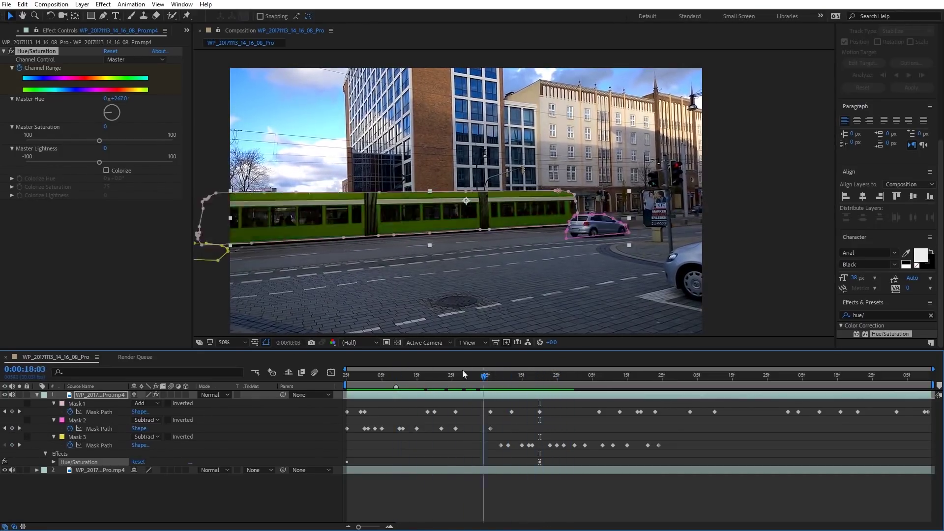
left_click_drag(572, 362, 358, 376)
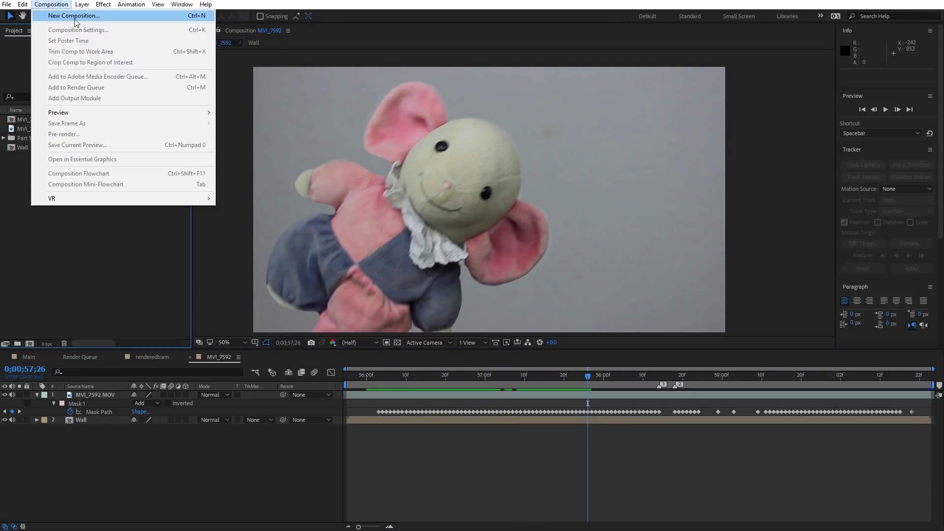
Create the 1920×1080 Art composition and add the full-frame Dark Gray Solid 1.
left_click(67, 15)
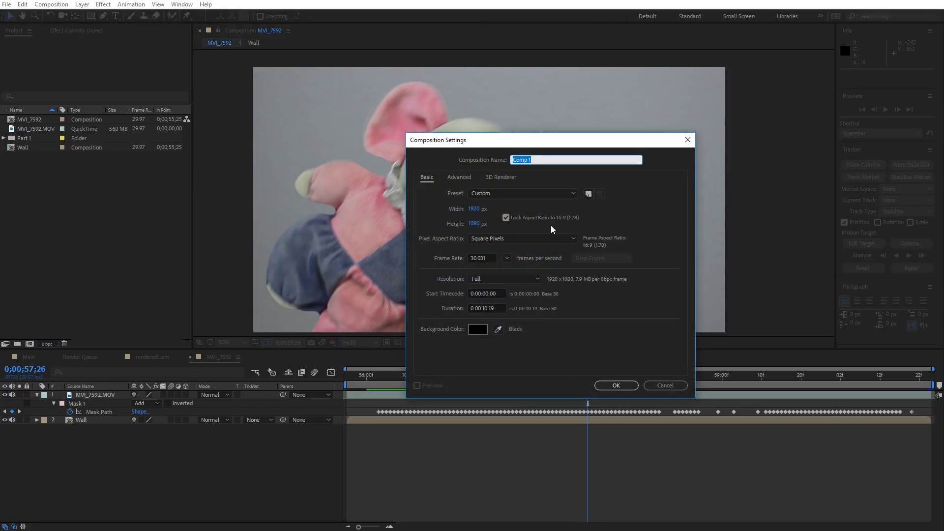
key("Return")
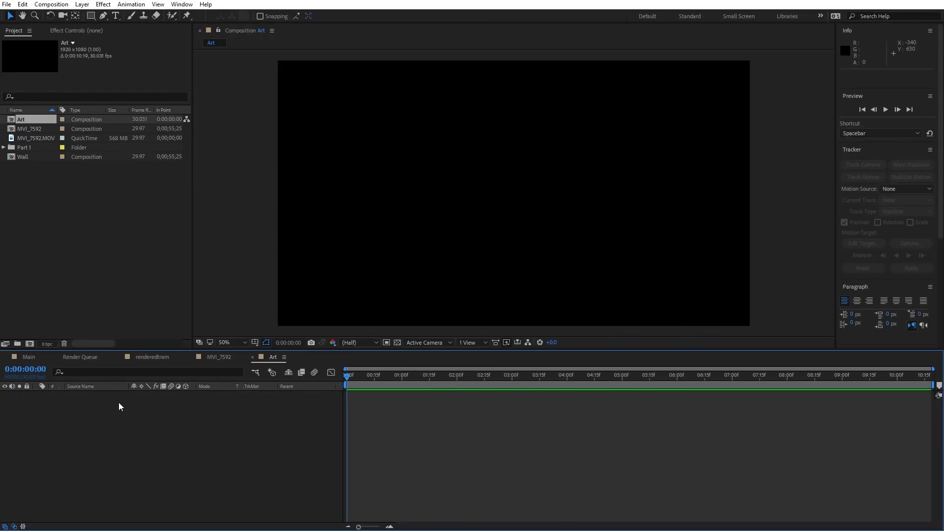
key("ctrl+y")
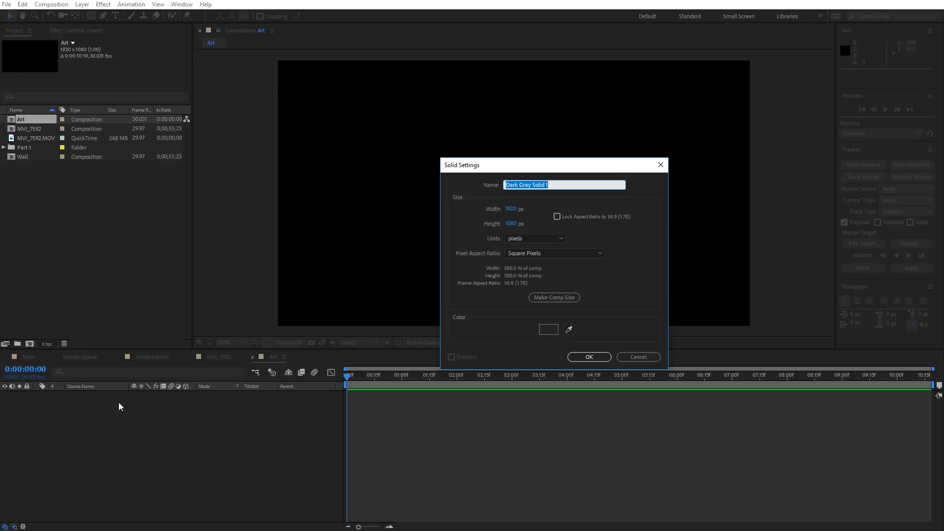
key("Return")
Add a Gradient Overlay layer style to Dark Gray Solid 1 with Reflected style.
left_click(37, 394)
right_click(86, 399)
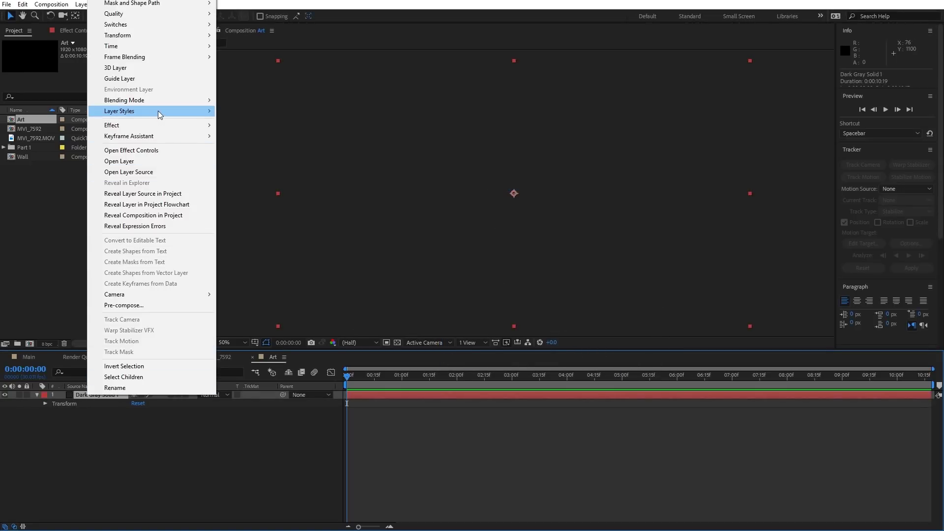
mouse_move(120, 111)
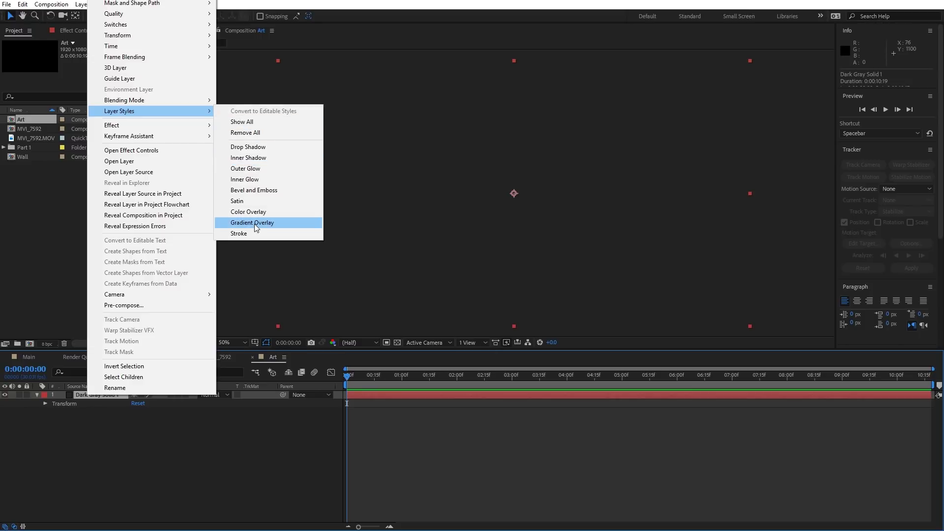
left_click(255, 223)
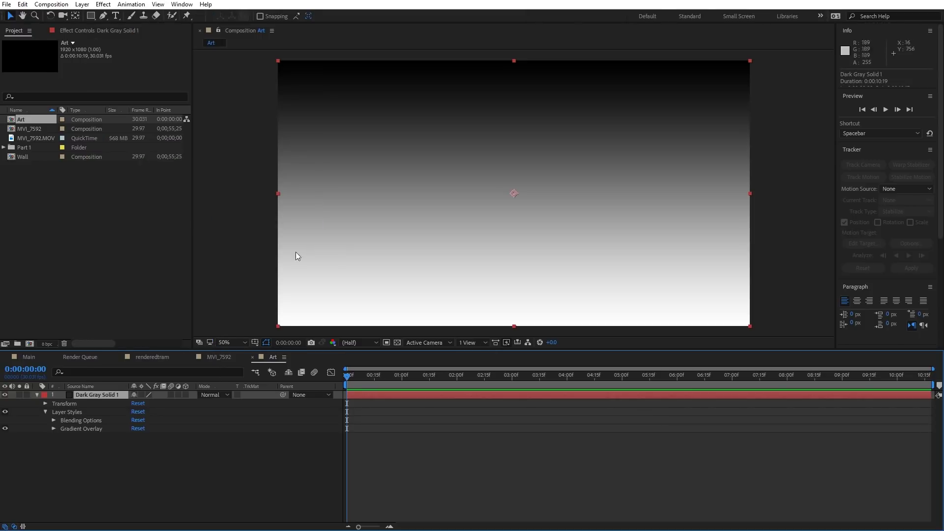
left_click(53, 428)
left_click(162, 478)
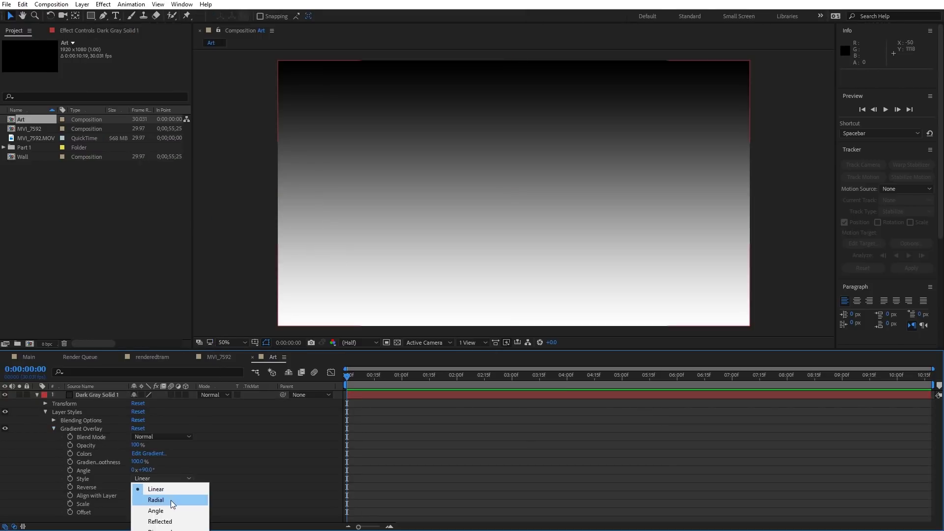
left_click(169, 521)
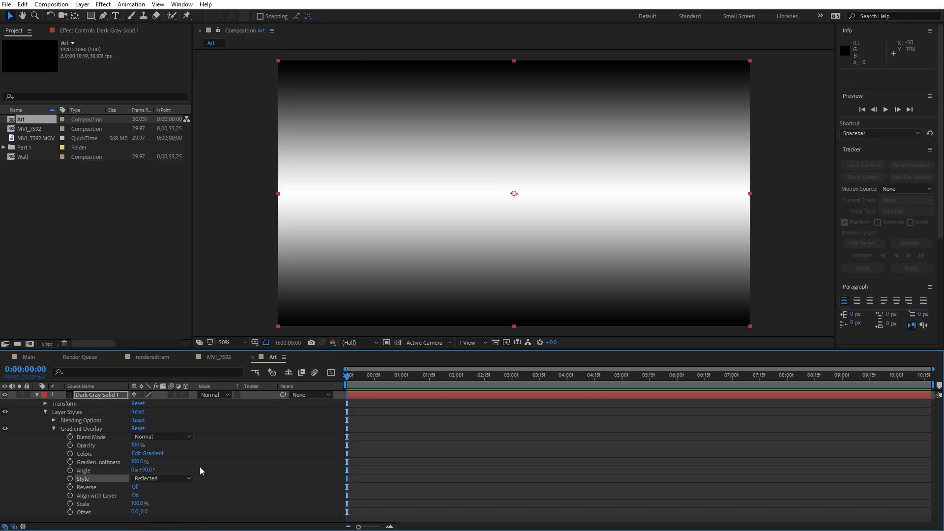
Edit the gradient so it runs from bright blue to dark navy.
left_click(147, 453)
left_click(516, 243)
left_click_drag(565, 222, 565, 280)
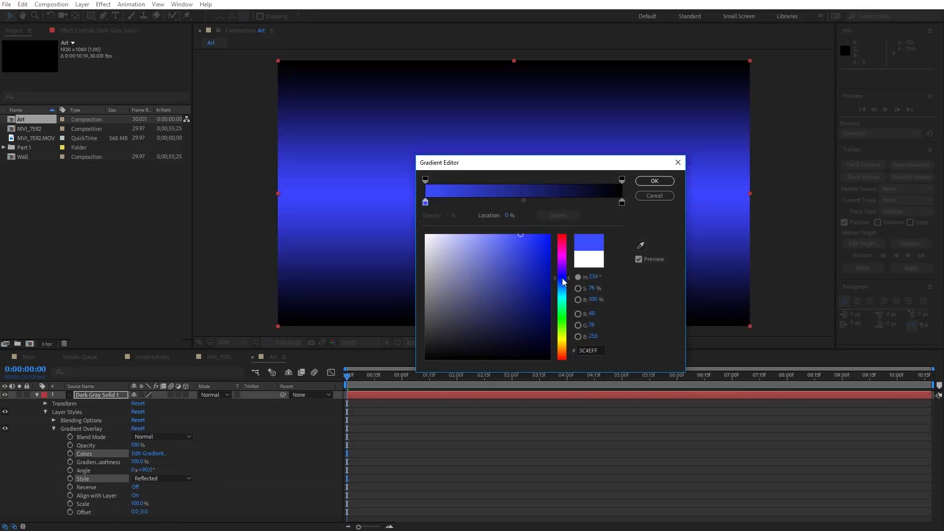
left_click(656, 181)
left_click(92, 17)
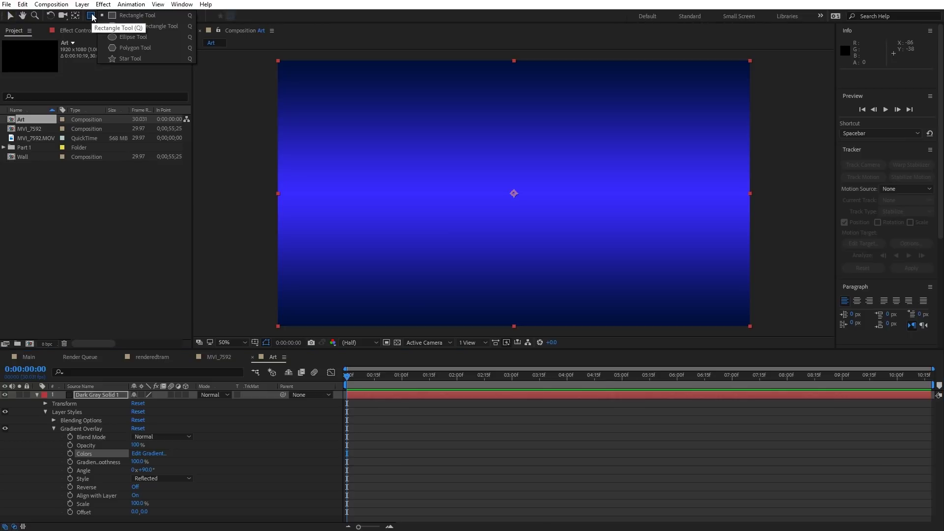
left_click(134, 59)
mouse_move(383, 147)
left_mouse_down()
mouse_move(487, 204)
mouse_move(368, 245)
left_mouse_up()
key("Right")
key("Right")
key("Right")
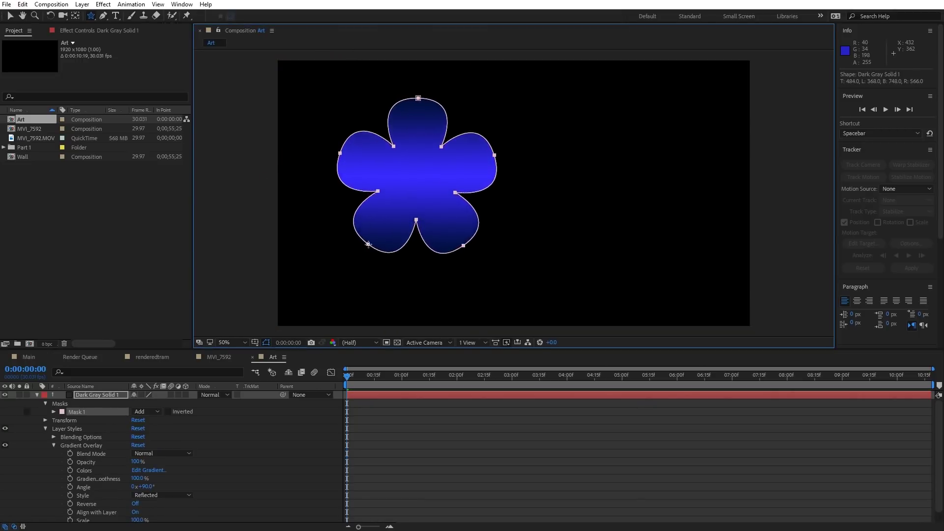
key("Left")
key("Left")
key("Left")
key("Left")
key("Left")
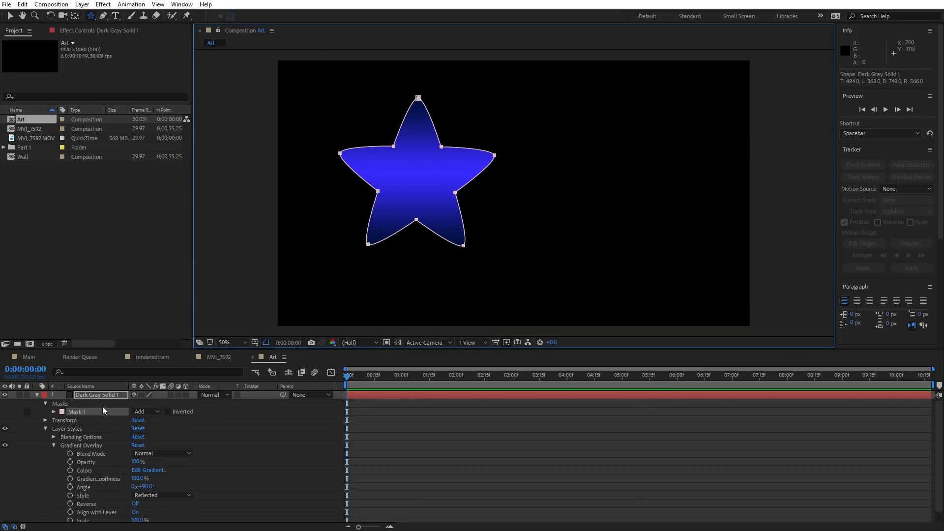
key("Delete")
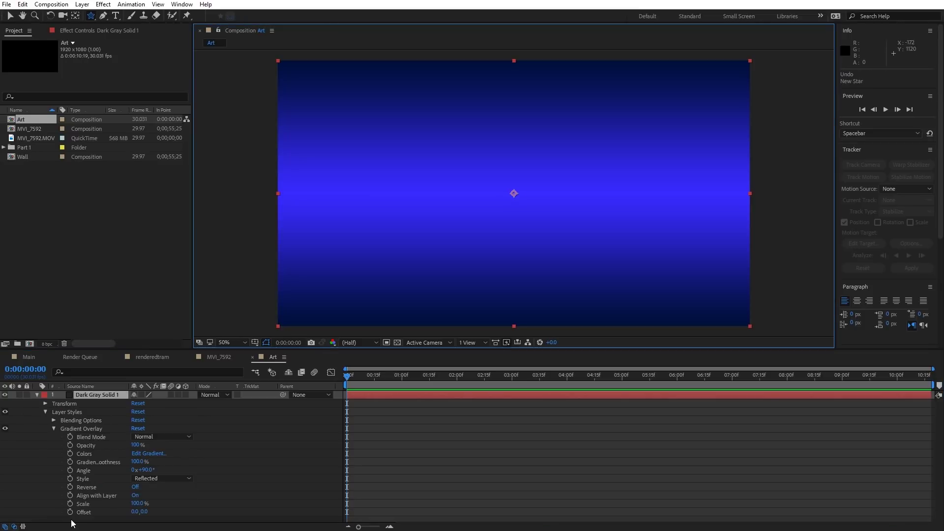
Draw a star shape with a pale yellow fill.
left_click(37, 395)
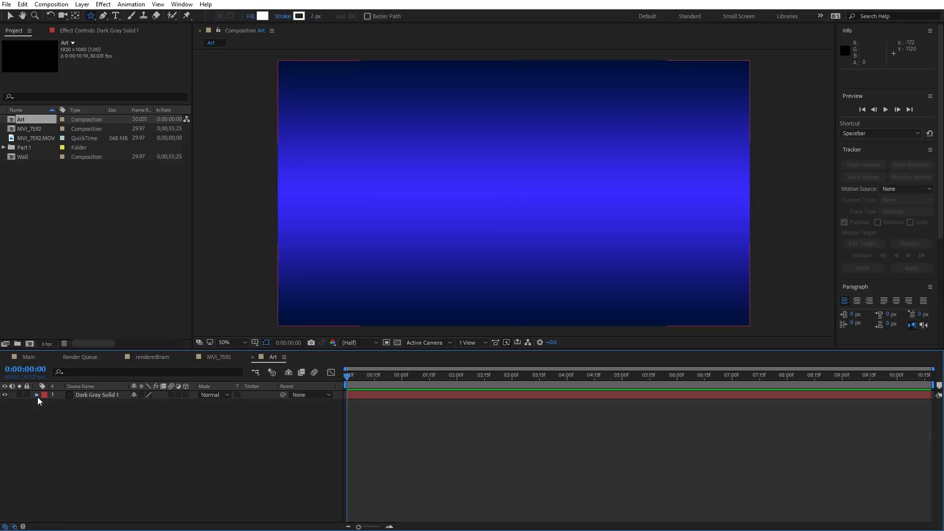
mouse_move(391, 140)
left_mouse_down()
mouse_move(429, 177)
mouse_move(403, 207)
mouse_move(413, 180)
left_mouse_up()
left_click(261, 16)
left_click(475, 209)
left_click(569, 312)
left_click(648, 211)
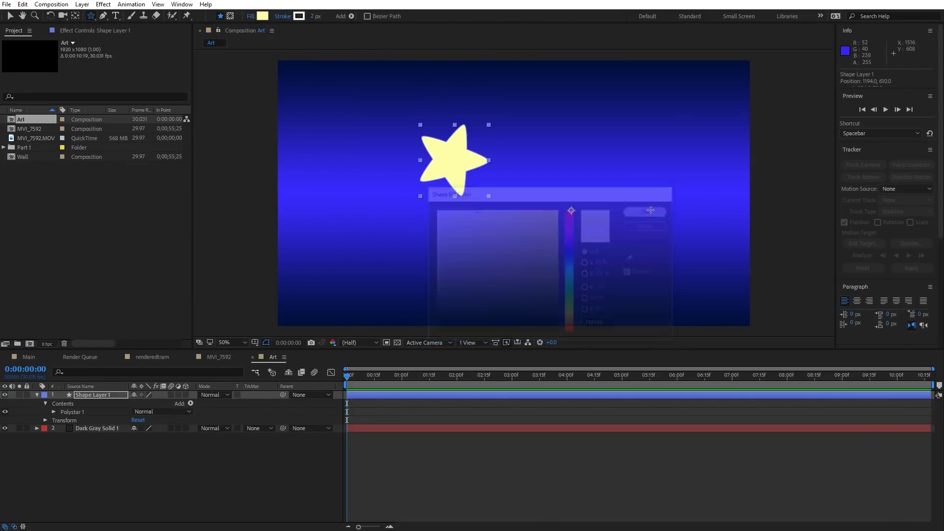
Centre the star's anchor point and place the star in the middle of the composition.
key("v")
mouse_move(489, 127)
left_mouse_down()
mouse_move(650, 247)
mouse_move(613, 219)
left_mouse_up()
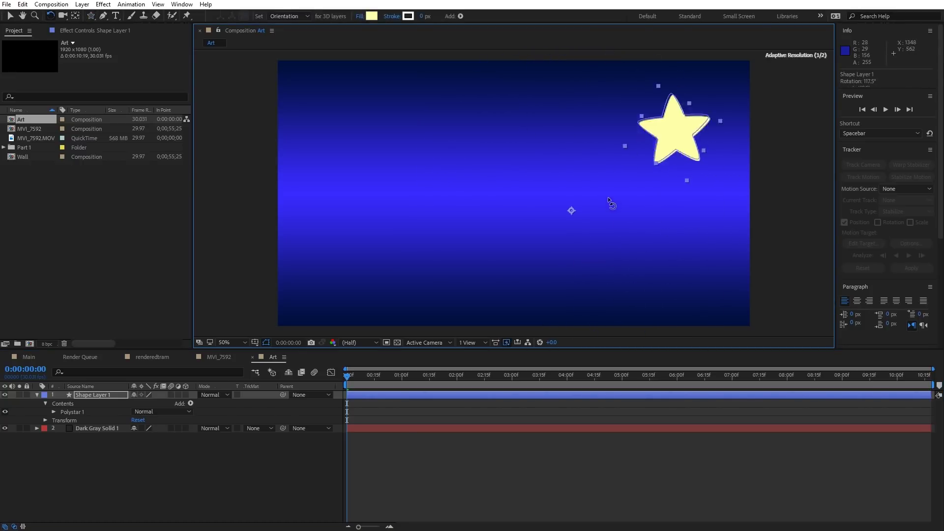
mouse_move(614, 218)
left_mouse_down()
mouse_move(564, 210)
mouse_move(495, 221)
left_mouse_up()
key("y")
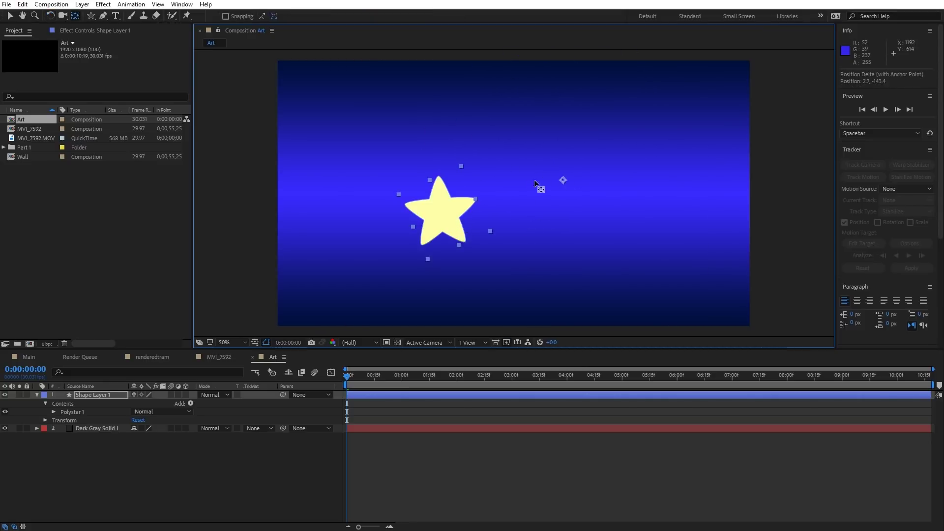
left_click_drag(530, 184, 556, 217)
key("ctrl+alt+Home")
key("ctrl+Home")
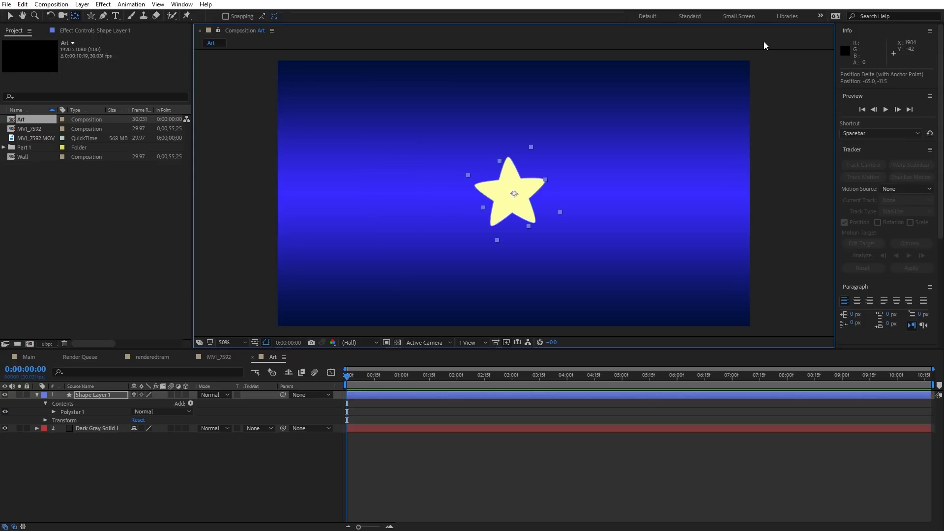
Rotate the star to -43° and scale it to 109%, keeping full opacity.
key("a")
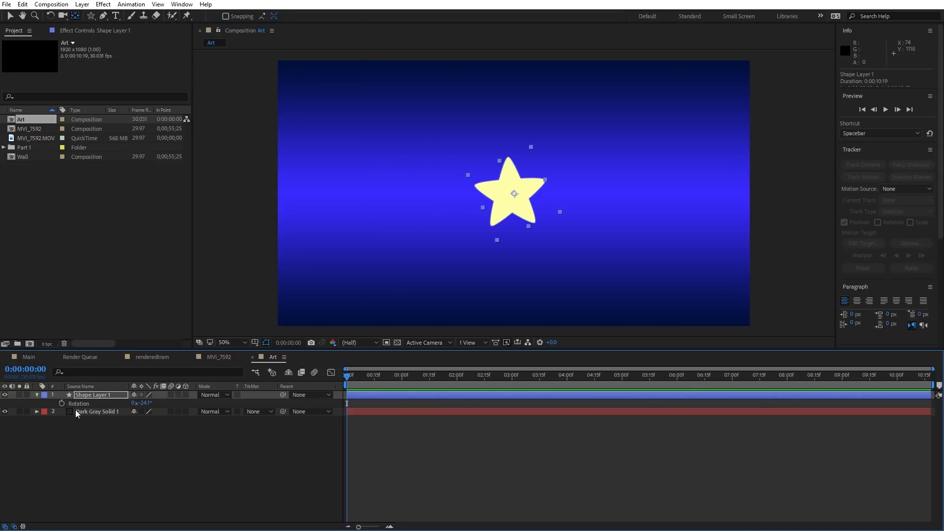
left_click_drag(148, 399, 142, 404)
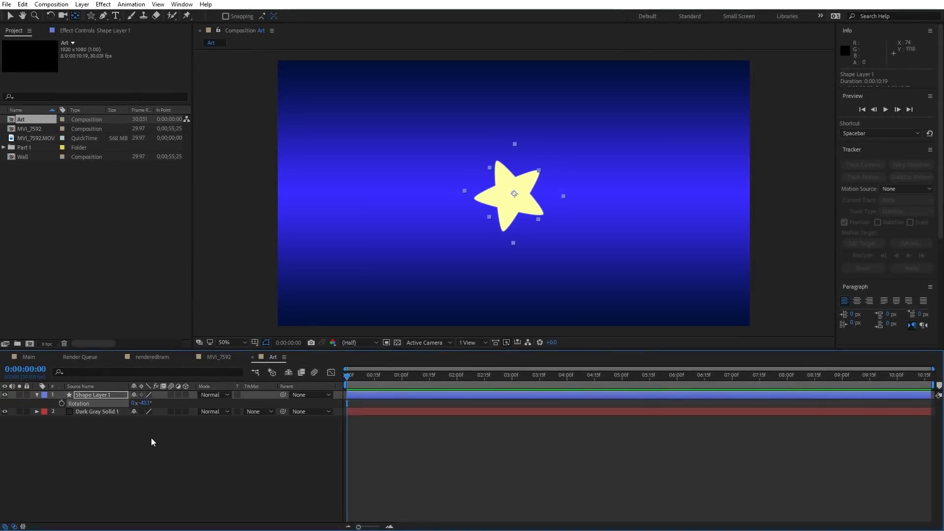
key("s")
left_click_drag(155, 403, 164, 413)
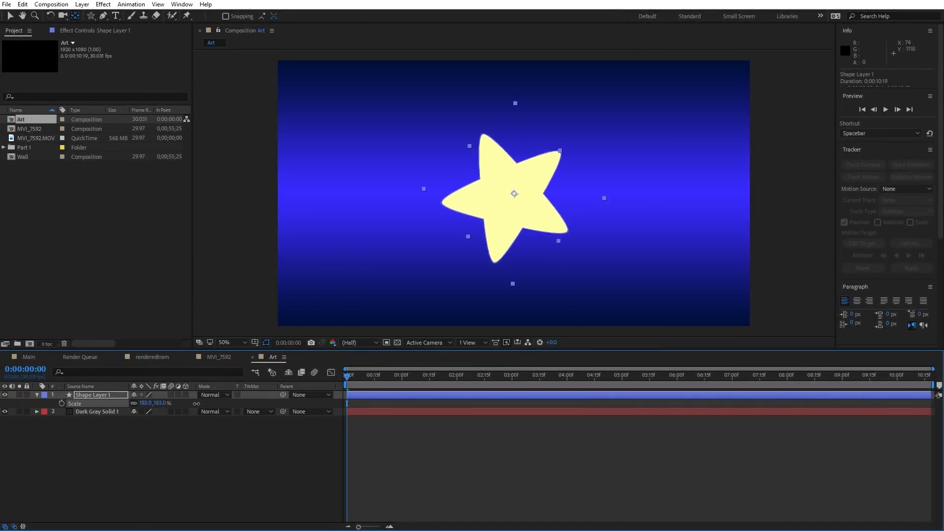
key("t")
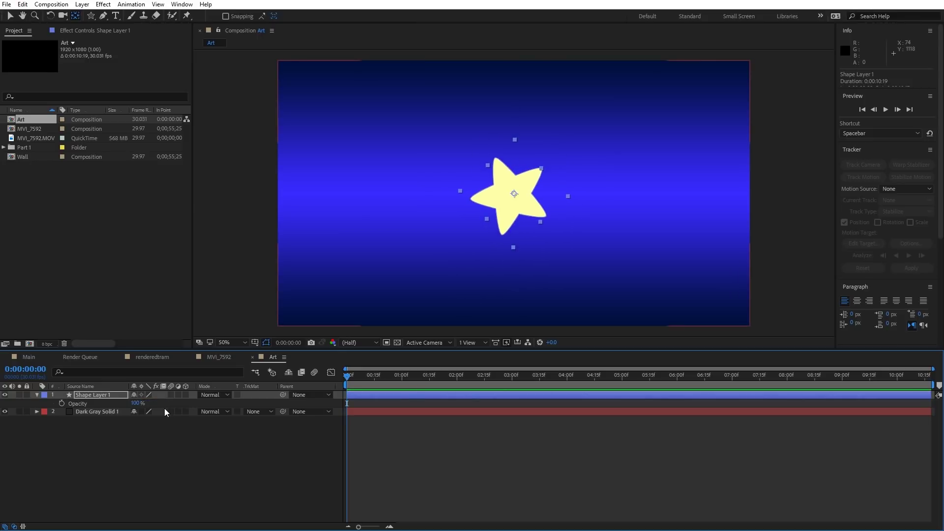
mouse_move(136, 409)
left_mouse_down()
mouse_move(151, 406)
mouse_move(134, 404)
left_mouse_up()
key("ctrl+z")
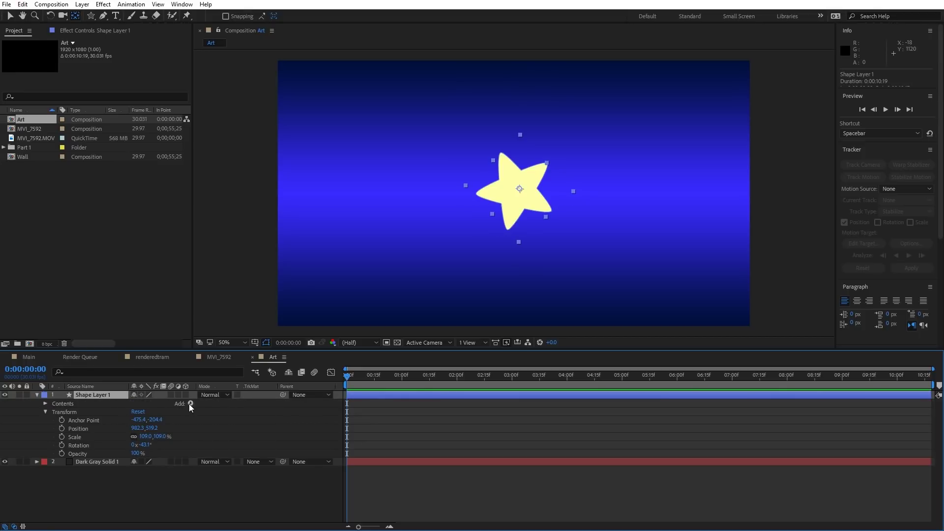
Add a Repeater: 24 copies, Y offset 58, 95% scale, -1° rotation, 0% end opacity.
left_click(191, 404)
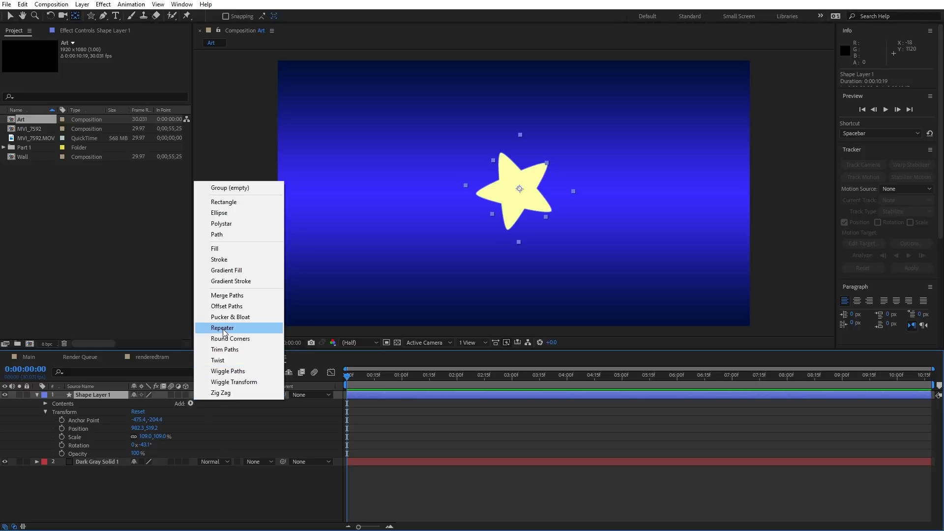
left_click(238, 331)
mouse_move(135, 429)
left_mouse_down()
mouse_move(146, 429)
mouse_move(132, 428)
left_mouse_up()
mouse_move(148, 469)
left_mouse_down()
mouse_move(199, 470)
mouse_move(126, 470)
left_mouse_up()
left_click_drag(138, 503, 111, 503)
left_click_drag(135, 427, 159, 427)
mouse_move(137, 486)
left_mouse_down()
mouse_move(156, 478)
mouse_move(145, 478)
left_mouse_up()
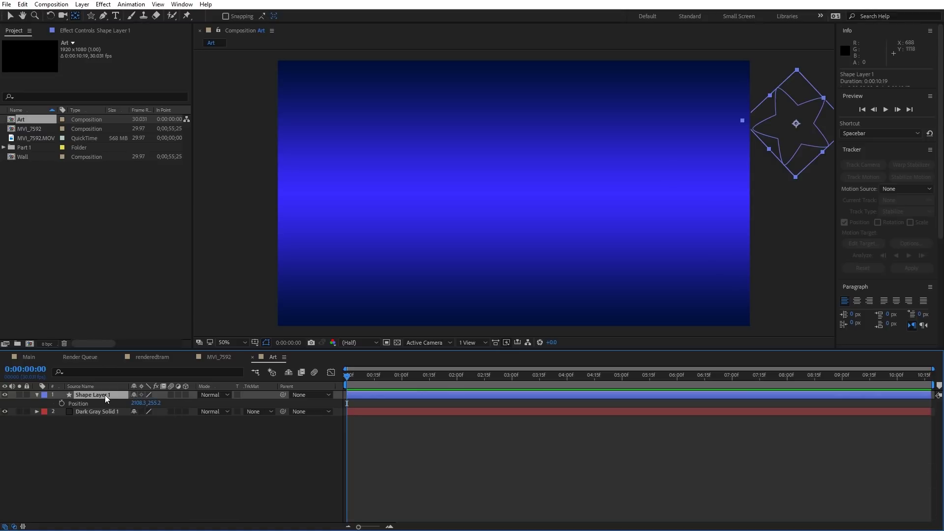
Keyframe the star trail moving to the frame's left edge by 0:00:04:24, and preview.
left_click(81, 405)
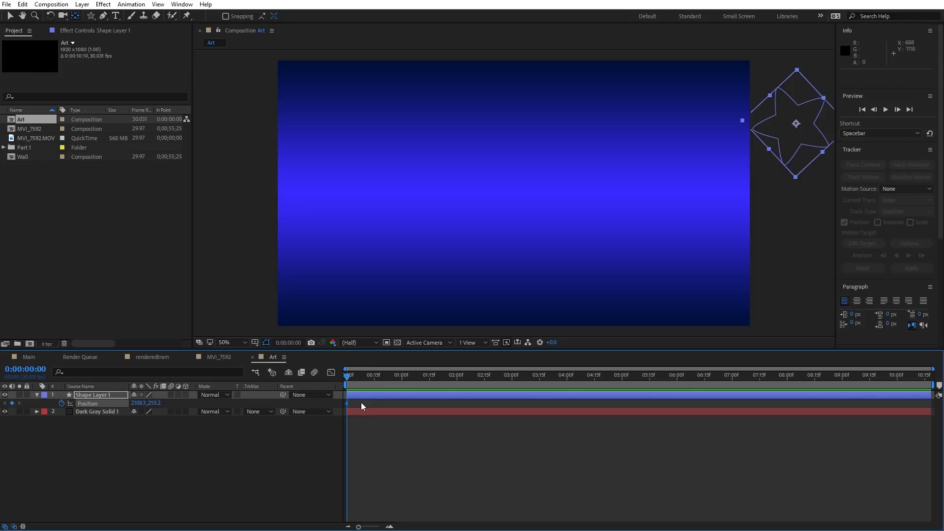
left_click_drag(583, 376, 612, 376)
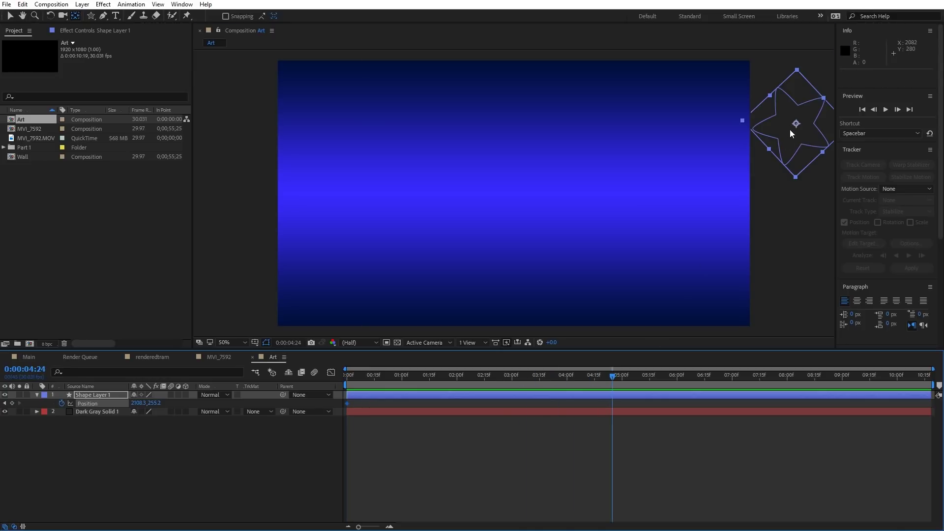
mouse_move(790, 134)
left_mouse_down()
mouse_move(217, 263)
mouse_move(177, 325)
left_mouse_up()
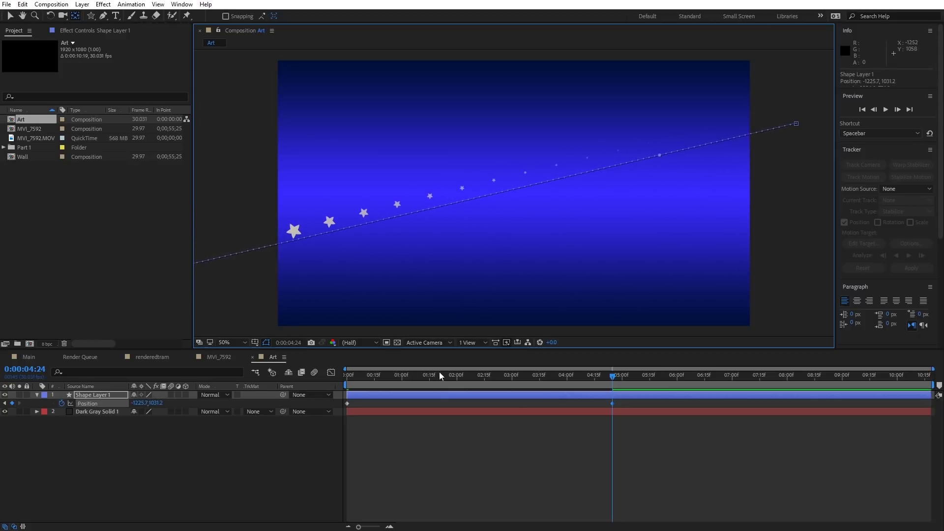
mouse_move(358, 375)
left_mouse_down()
mouse_move(686, 361)
mouse_move(335, 374)
left_mouse_up()
key("space")
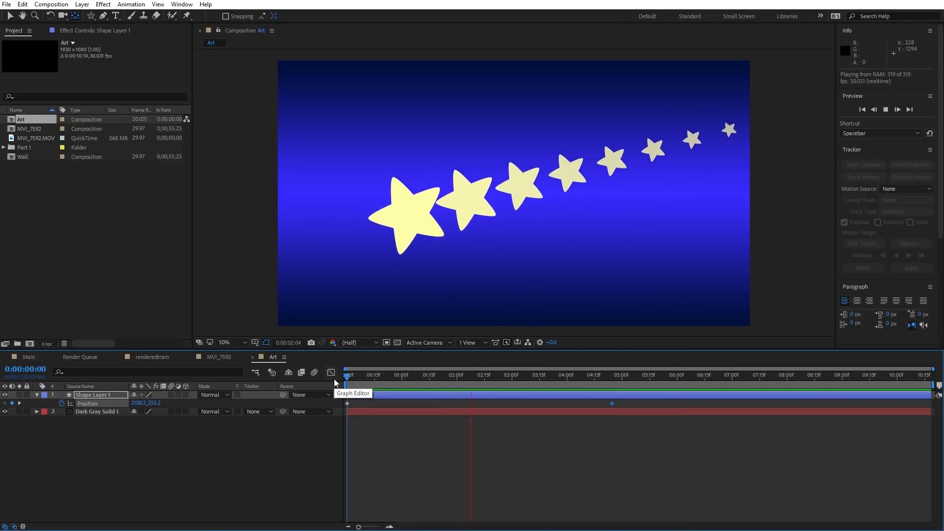
key("space")
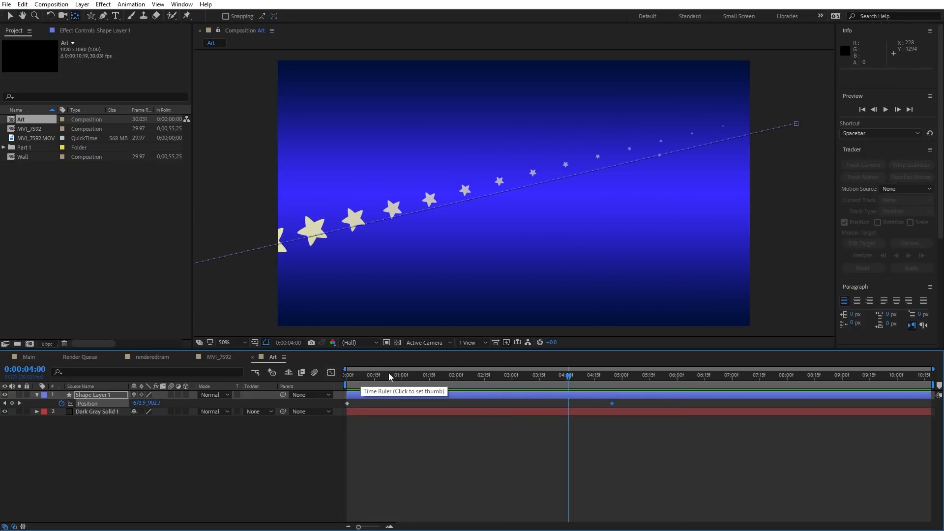
Keyframe the star's rotation from the start to about three seconds, and preview.
key("r")
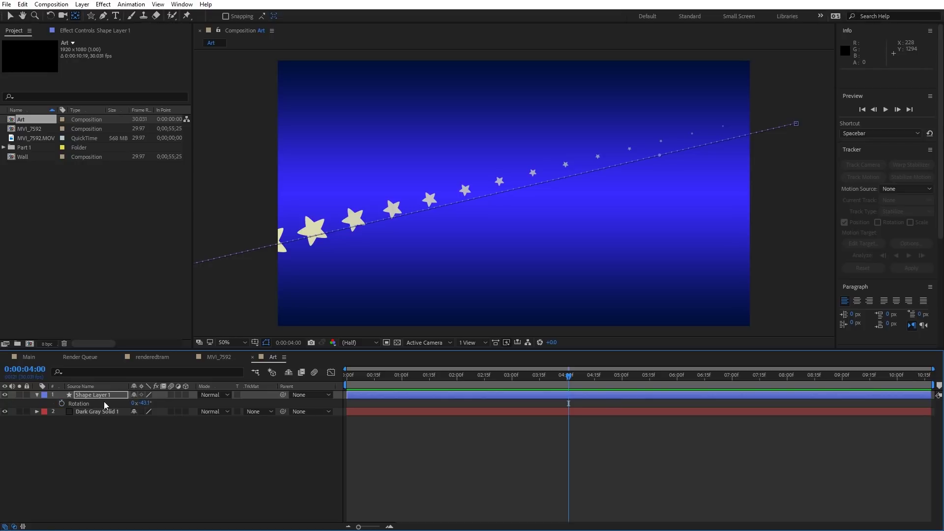
left_click_drag(454, 375, 330, 383)
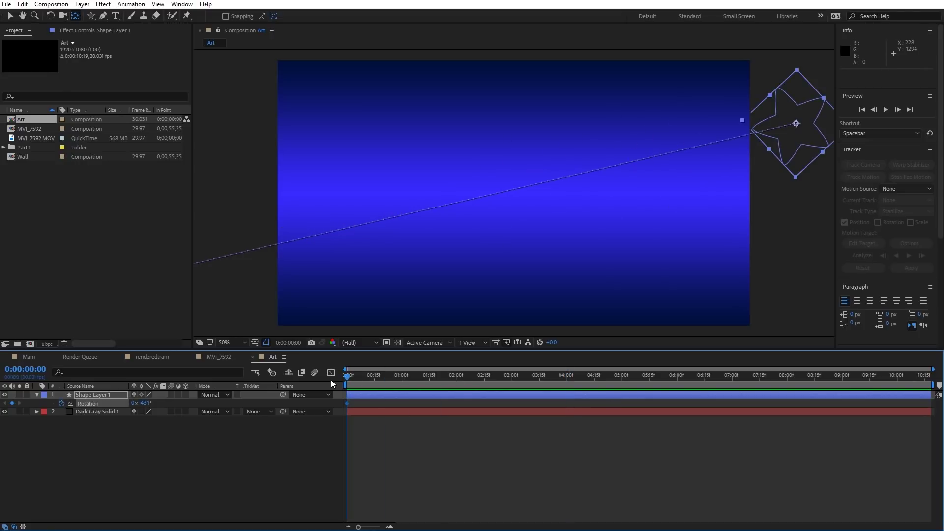
left_click_drag(358, 380, 525, 370)
left_click_drag(142, 404, 221, 394)
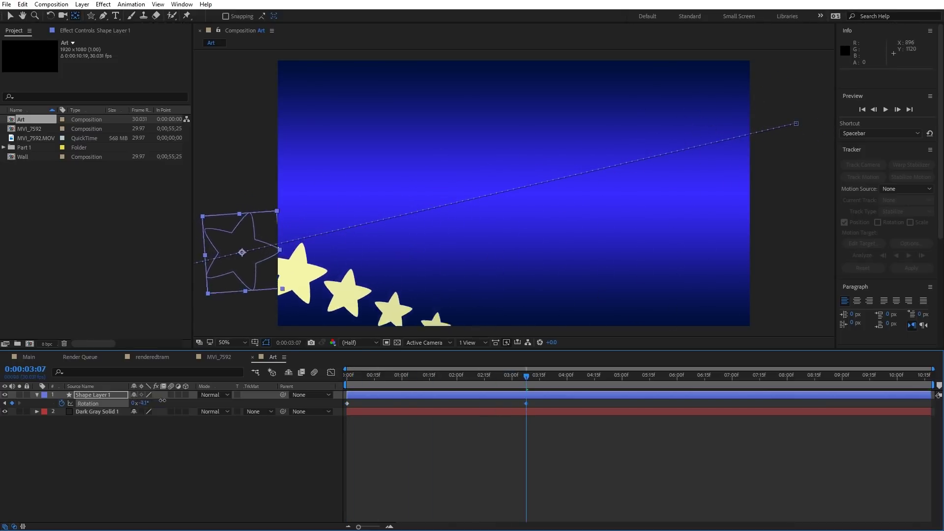
key("space")
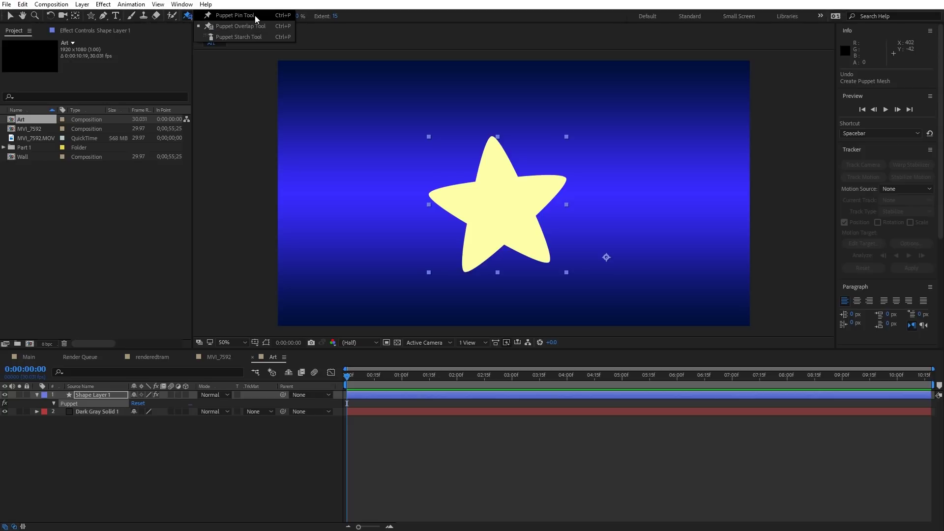
Place puppet pins on the star's left, right and top arms.
left_click(234, 15)
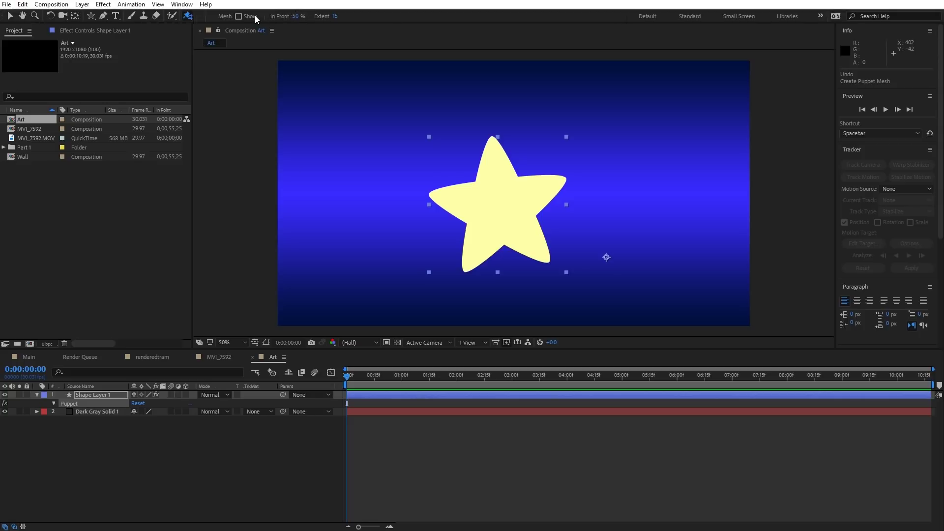
left_click(447, 199)
left_click(545, 187)
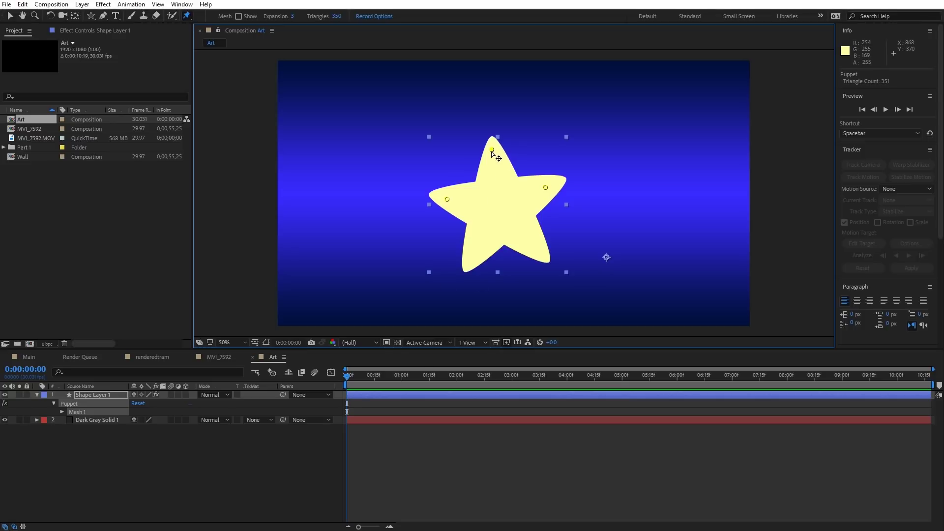
left_click_drag(491, 153, 496, 142)
Keyframe the top pin bending left at about two seconds, then right at about three.
left_click(357, 375)
left_click_drag(367, 380, 452, 378)
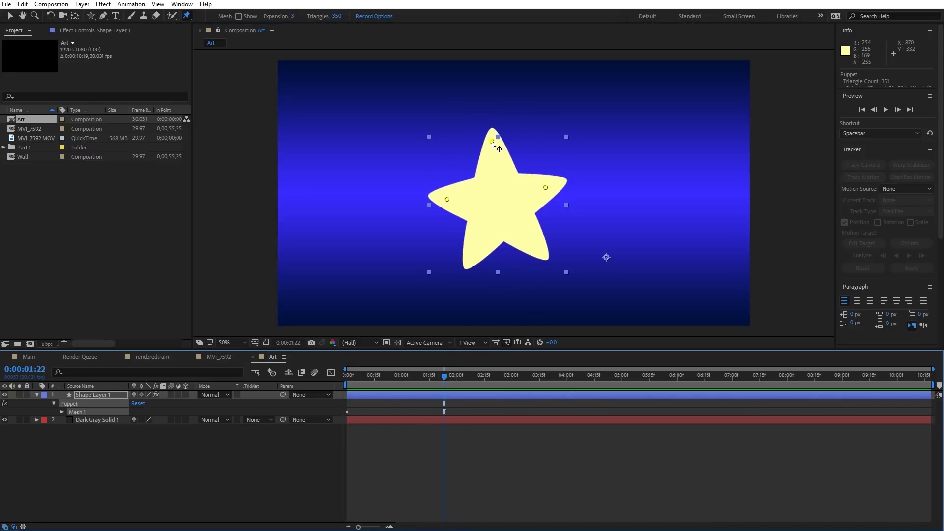
mouse_move(494, 145)
left_mouse_down()
mouse_move(444, 166)
mouse_move(416, 145)
left_mouse_up()
left_click_drag(458, 375, 512, 369)
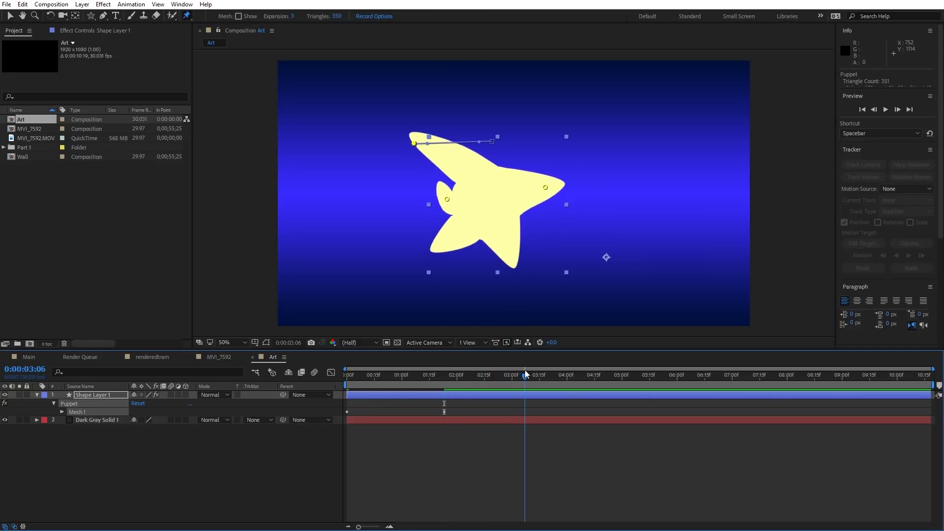
mouse_move(417, 146)
left_mouse_down()
mouse_move(532, 134)
mouse_move(550, 149)
left_mouse_up()
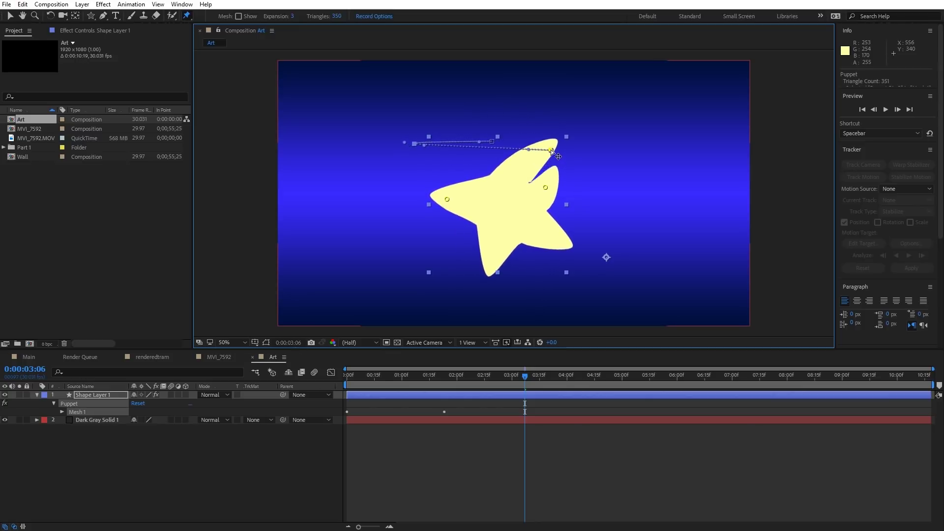
Shift the top pin's keyframes earlier, moving the final one to six seconds.
left_click(438, 416)
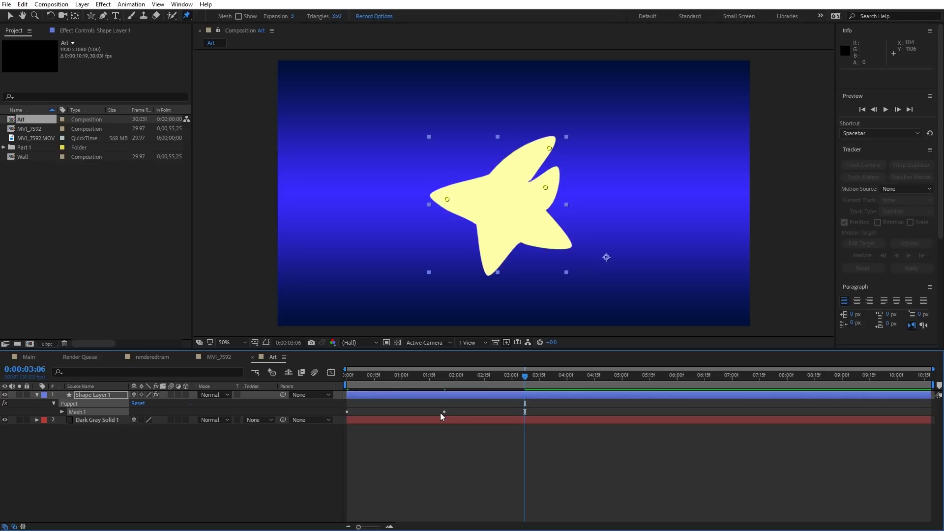
key("u")
mouse_move(544, 421)
left_mouse_down()
mouse_move(448, 453)
mouse_move(344, 451)
left_mouse_up()
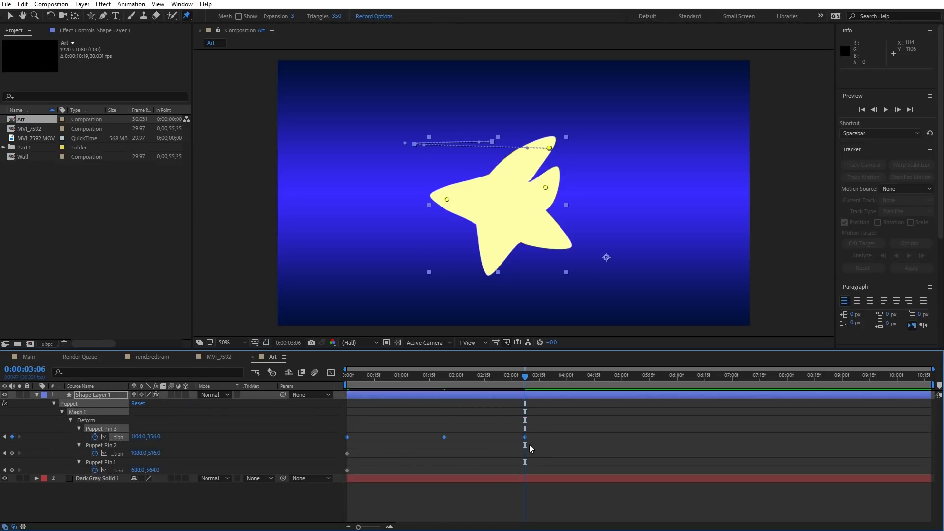
left_click_drag(501, 441, 484, 443)
left_click_drag(369, 376, 382, 382)
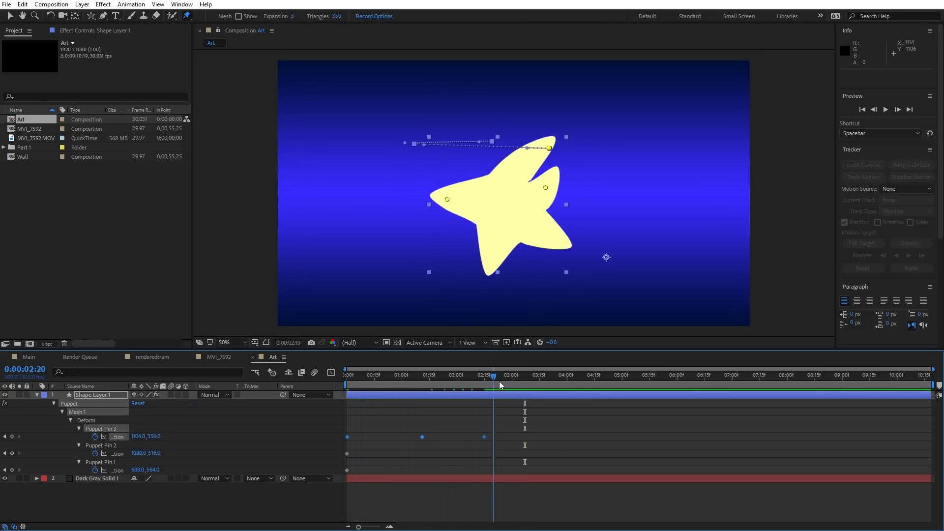
mouse_move(501, 384)
left_mouse_down()
mouse_move(367, 392)
mouse_move(470, 388)
left_mouse_up()
left_click_drag(673, 439, 673, 437)
mouse_move(461, 378)
left_mouse_down()
mouse_move(425, 378)
mouse_move(452, 379)
mouse_move(437, 382)
left_mouse_up()
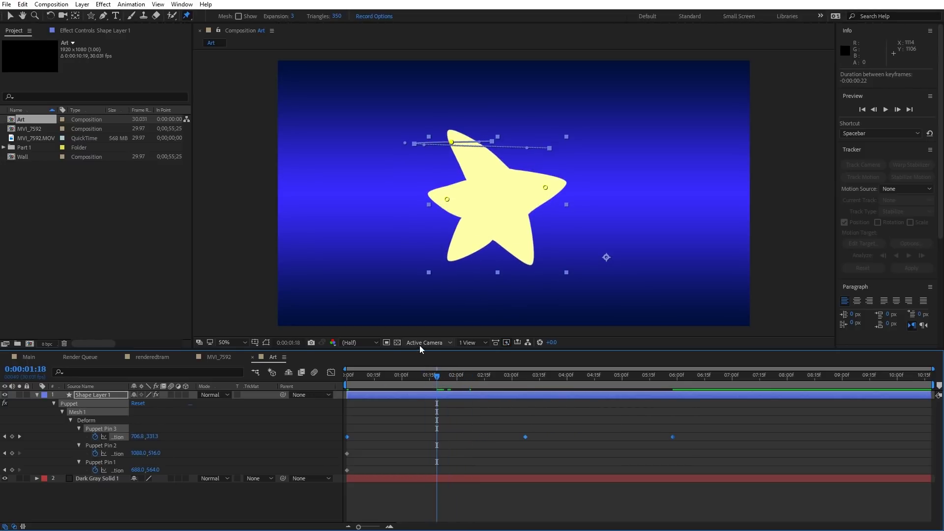
left_click(386, 343)
key("v")
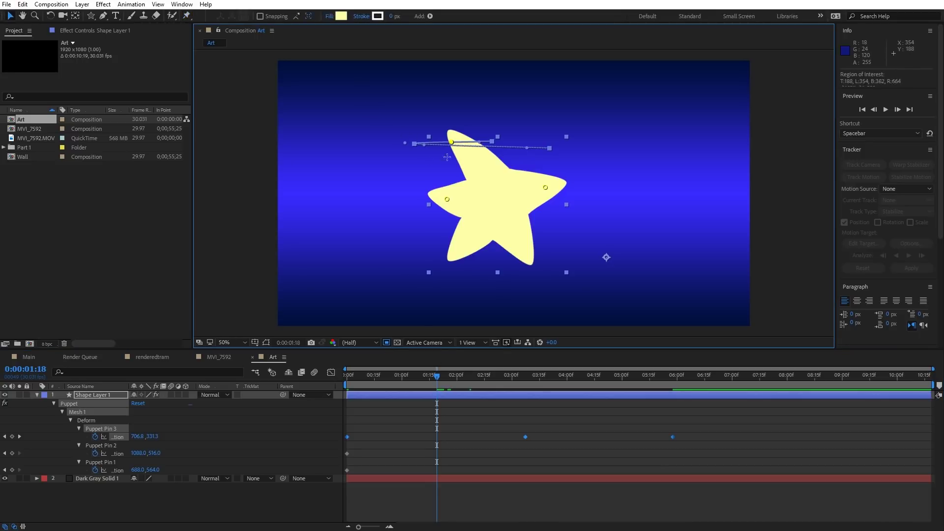
left_click_drag(369, 108, 612, 199)
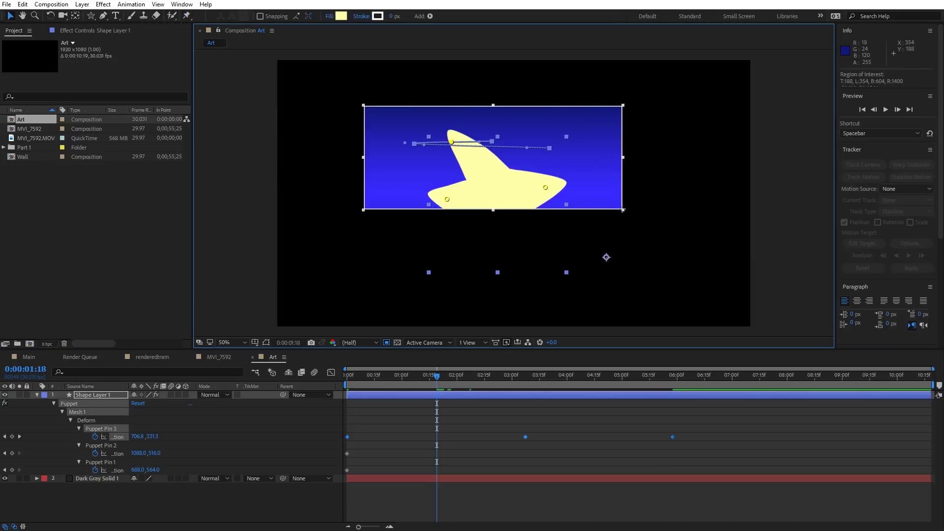
left_click_drag(375, 378, 335, 382)
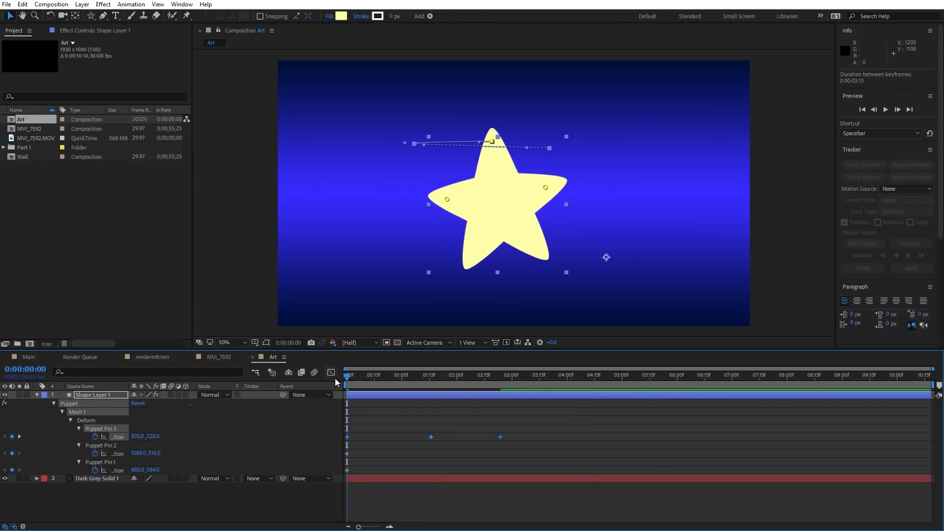
key("space")
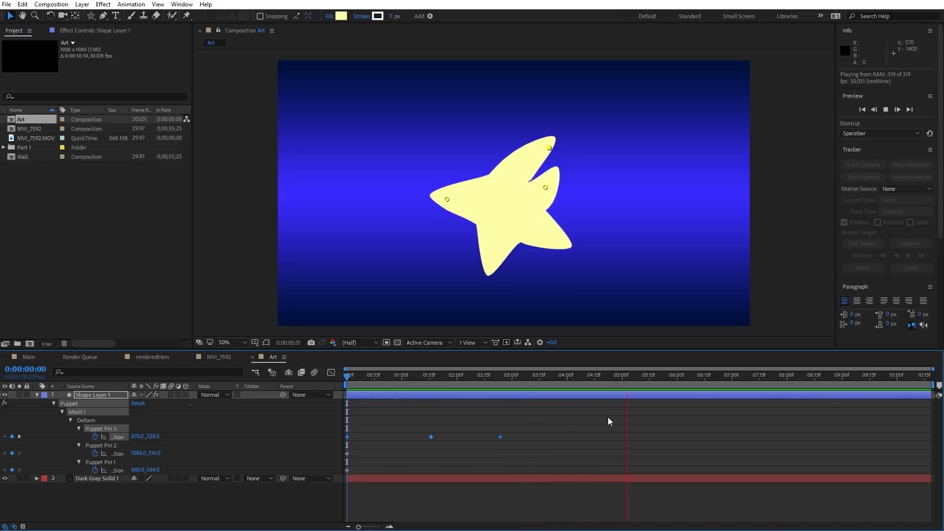
Add a loopOut expression to Puppet Pin 3's Position and preview it.
key("space")
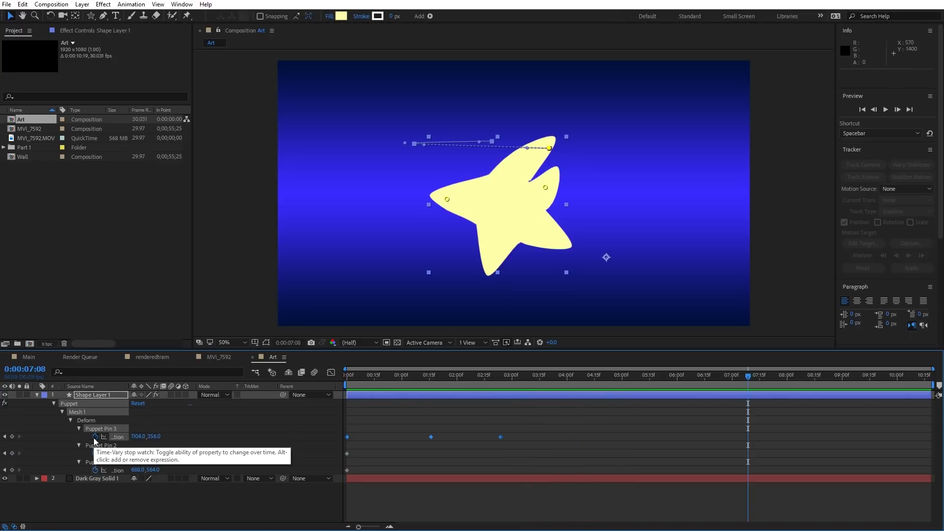
left_click(96, 436, "alt")
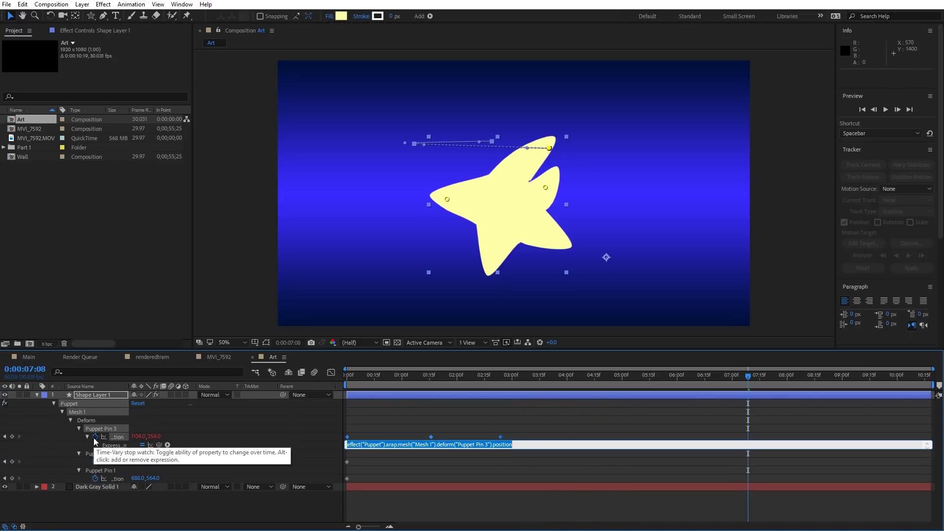
left_click(167, 445)
mouse_move(200, 405)
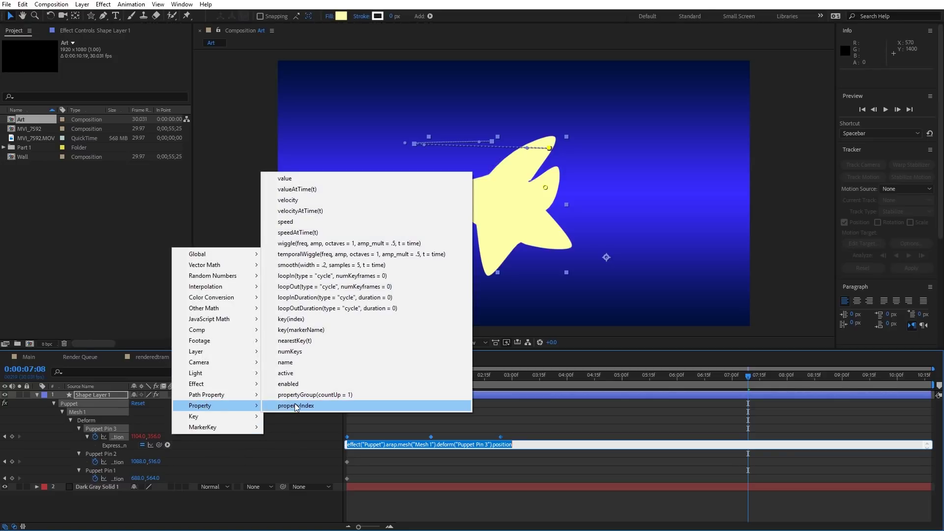
left_click(298, 288)
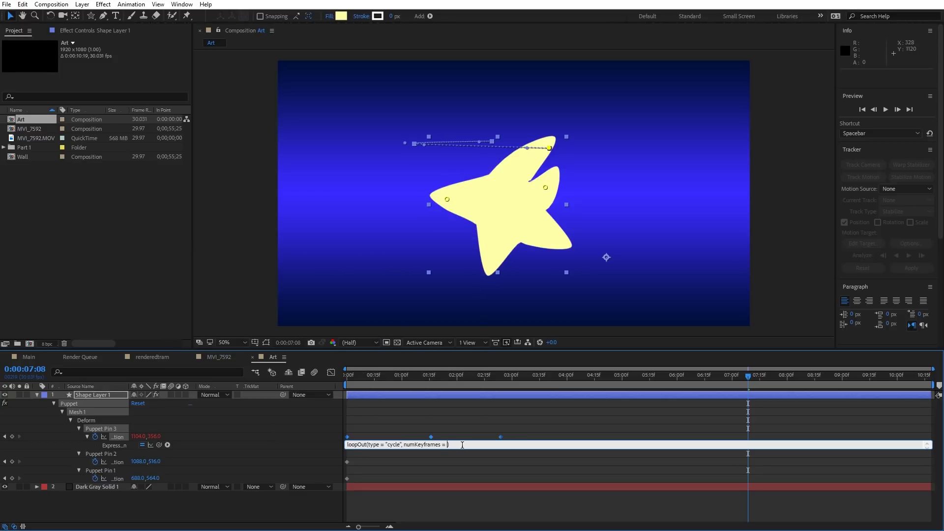
left_click(428, 409)
key("space")
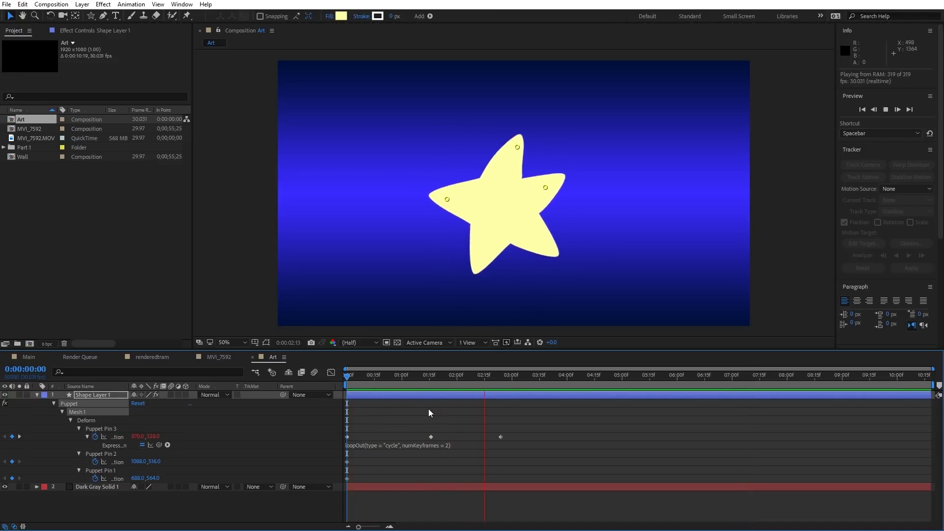
key("space")
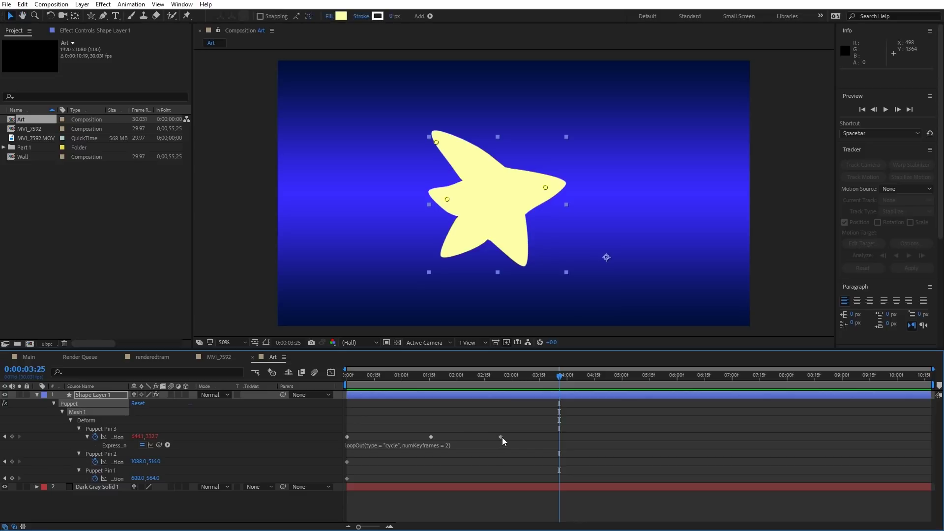
Change the loop type from cycle to pingpong and preview the swing.
left_click(443, 445)
left_click(392, 445)
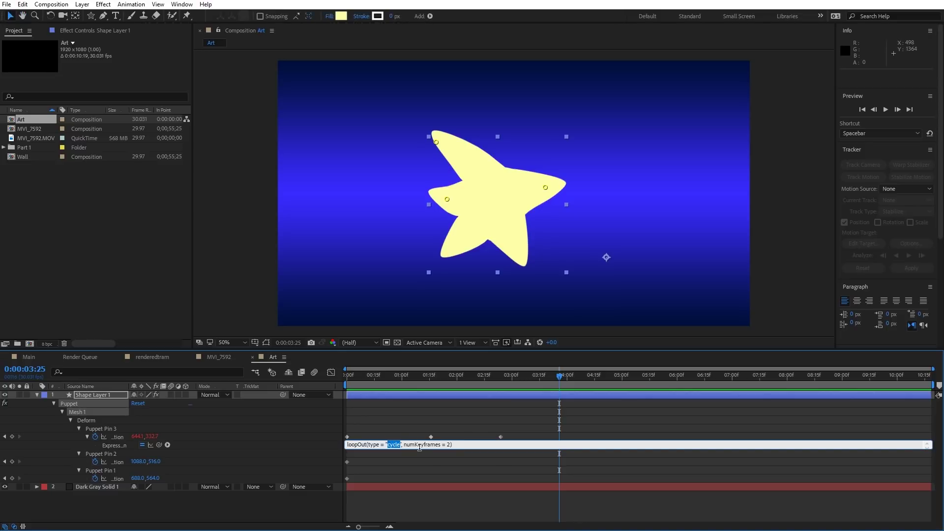
type("pingpong")
left_click(390, 422)
key("space")
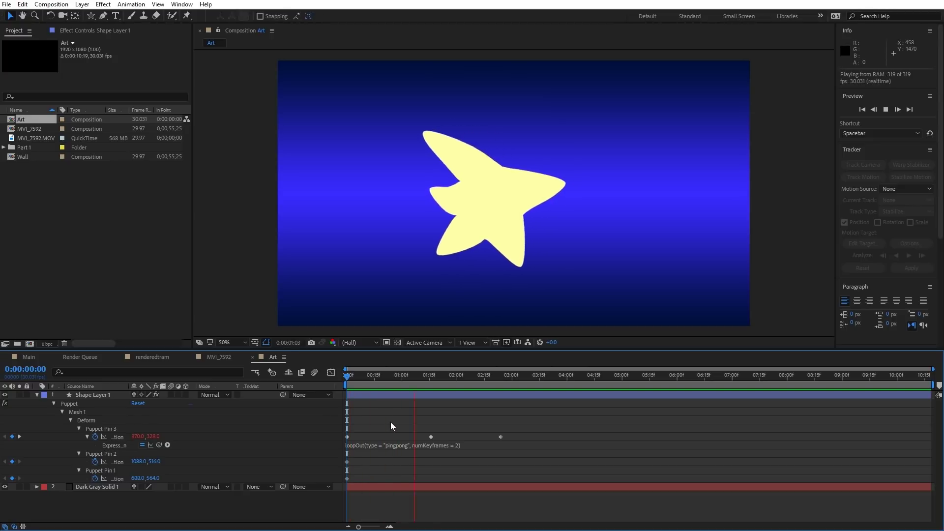
key("space")
Easy Ease the pin's keyframes and lower the middle keyframe in the Graph Editor.
left_click_drag(509, 428, 417, 441)
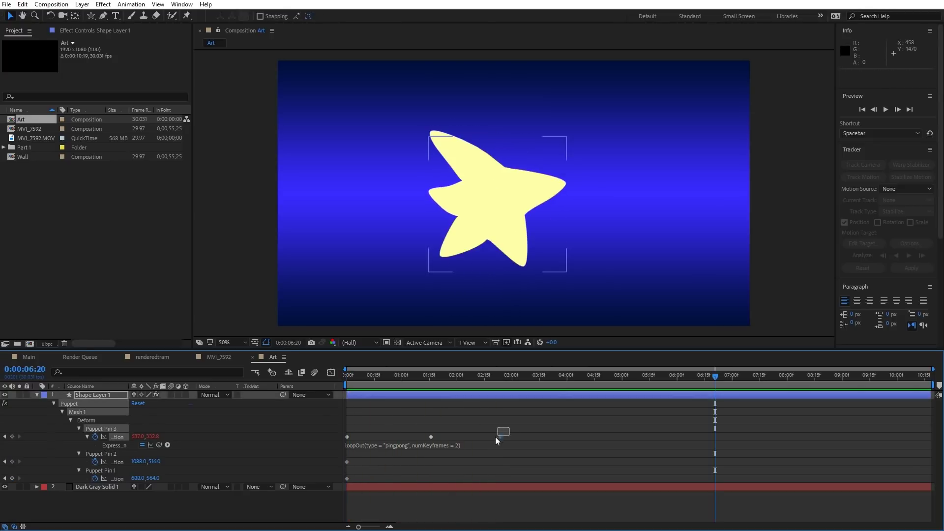
left_click_drag(345, 443, 341, 443)
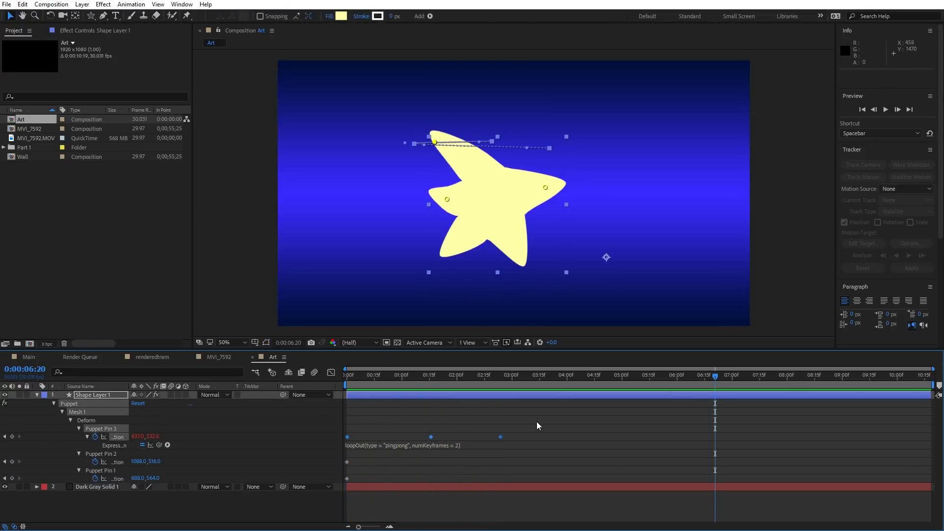
key("F9")
key("space")
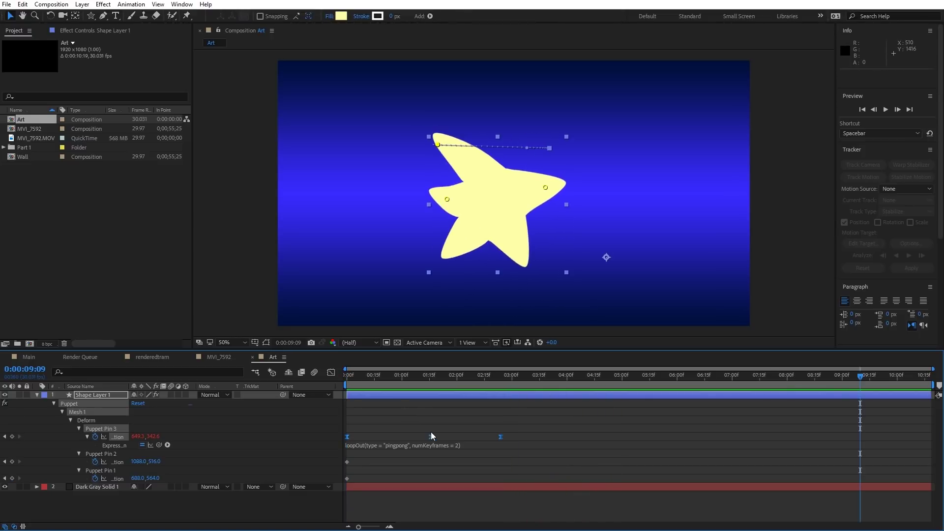
left_click(331, 372)
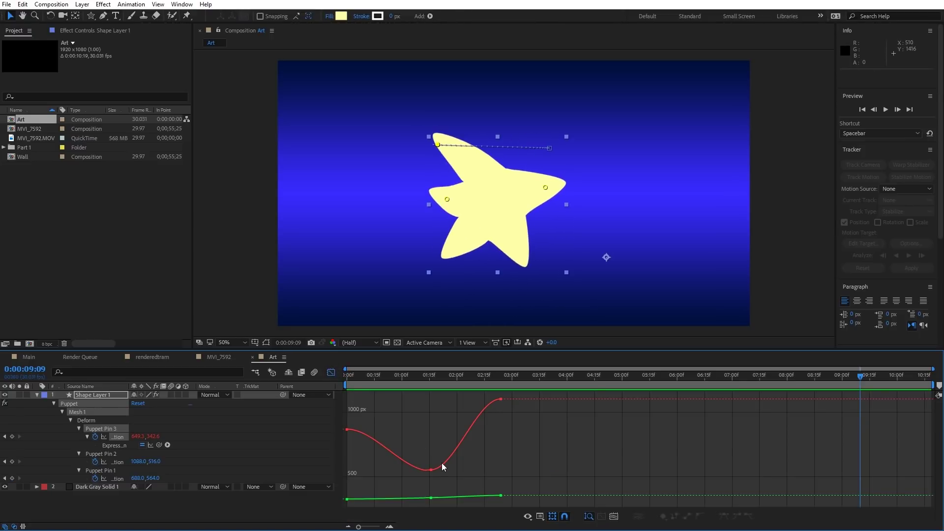
left_click_drag(431, 469, 430, 477)
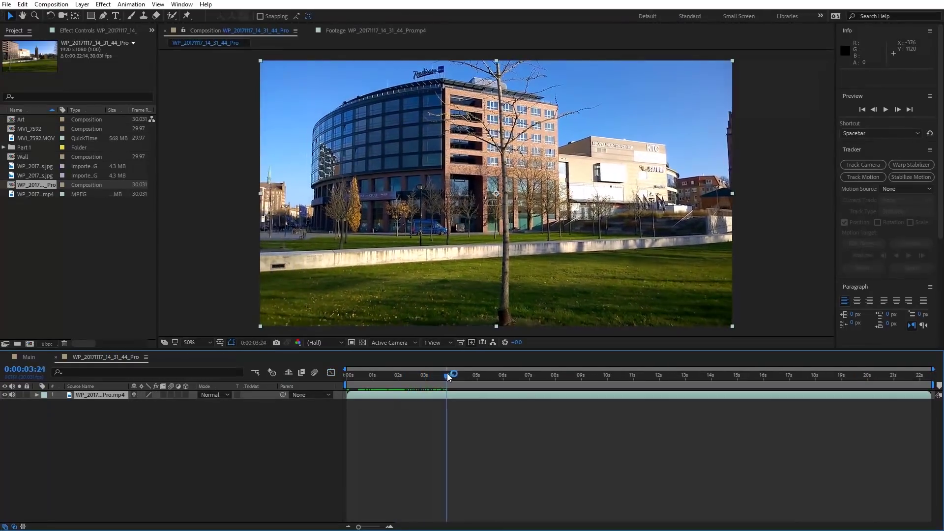
Set the work area from about six seconds to 0:00:08:11 and trim the comp to it.
mouse_move(449, 376)
left_mouse_down()
mouse_move(508, 373)
mouse_move(496, 380)
left_mouse_up()
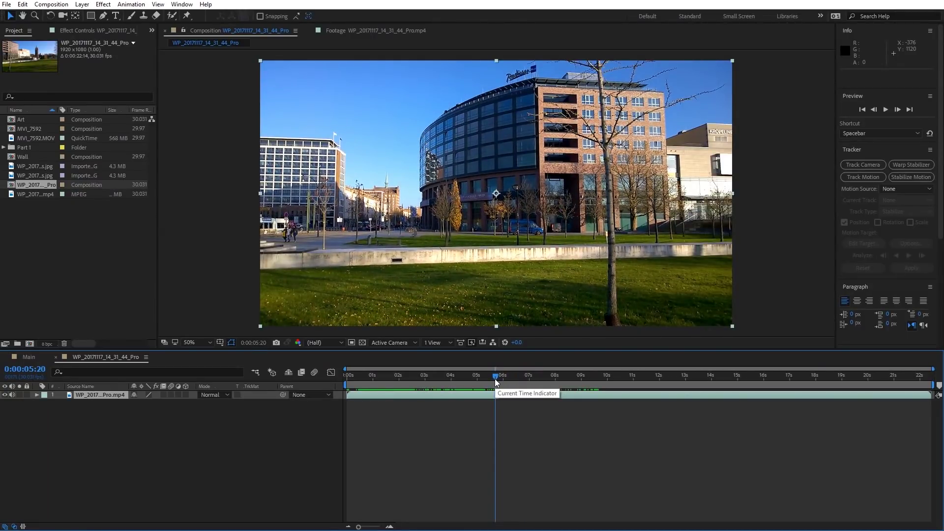
key("b")
left_click_drag(496, 378, 563, 371)
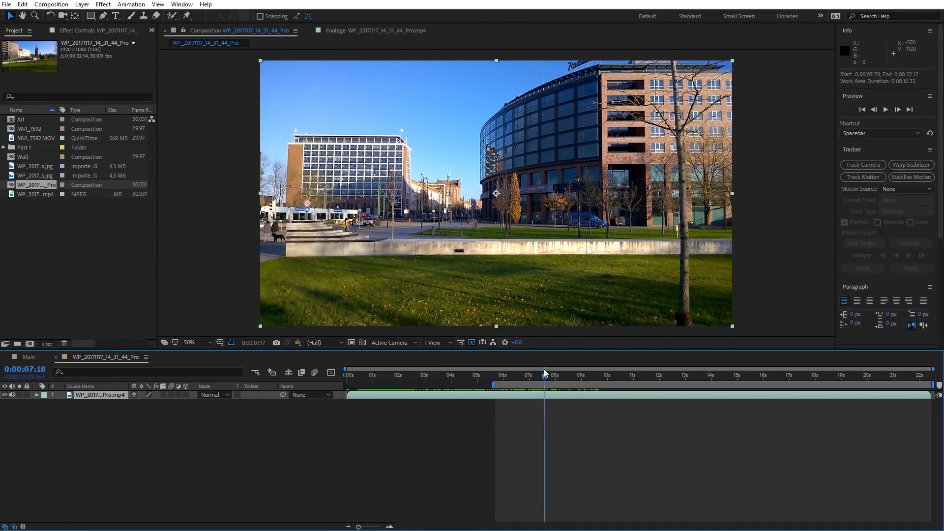
key("n")
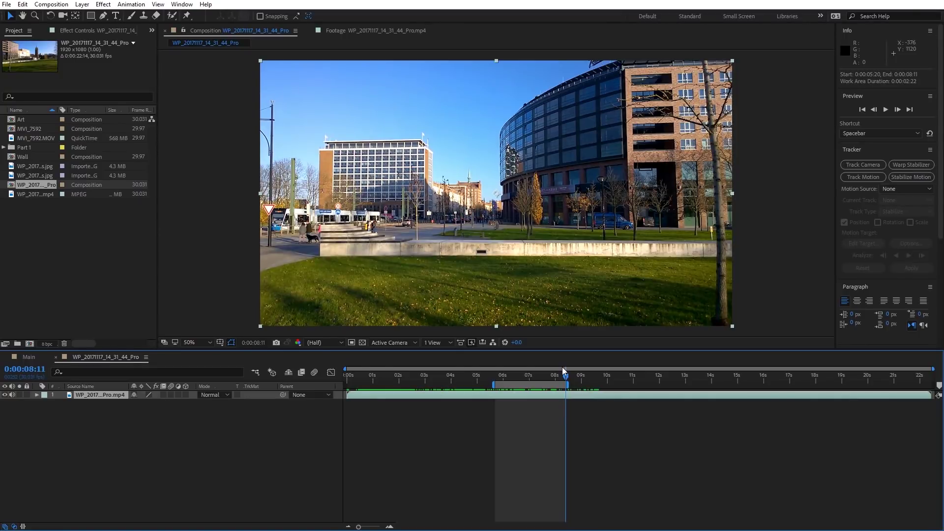
key("ctrl+shift+x")
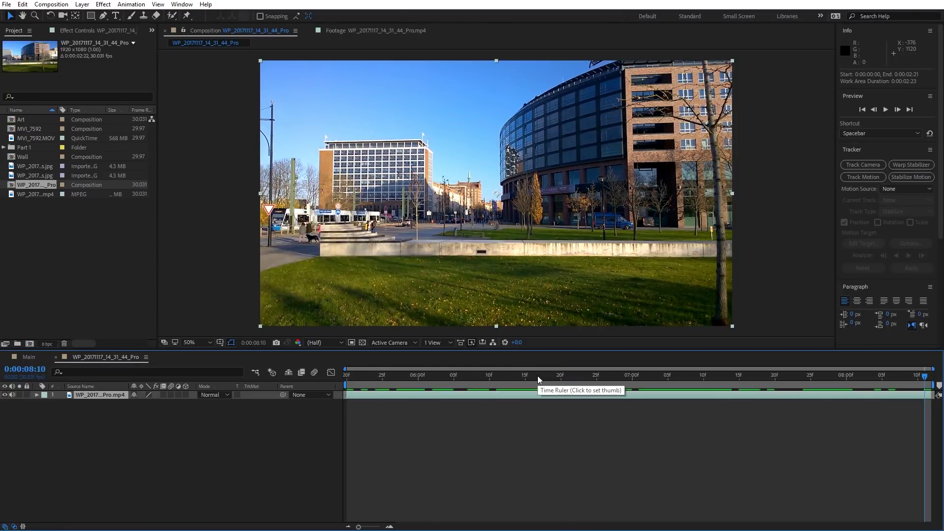
Run Track Camera on the street footage from the start, then right-click a ground track point.
key("Home")
left_click(131, 4)
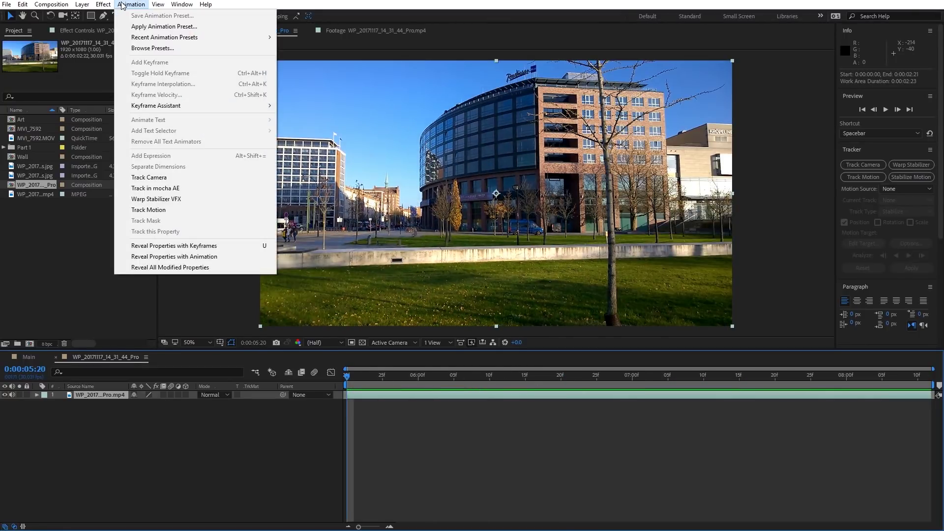
left_click(164, 177)
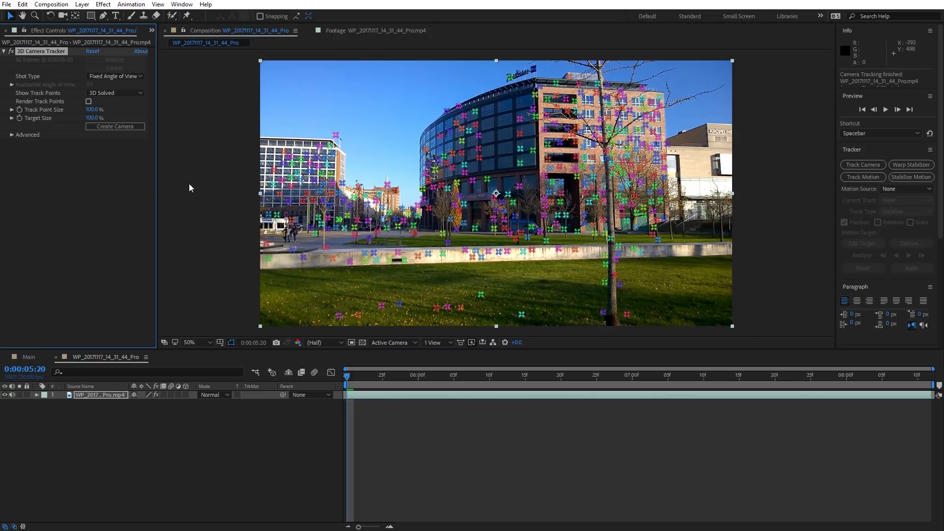
mouse_move(351, 373)
left_mouse_down()
mouse_move(635, 363)
mouse_move(364, 359)
mouse_move(496, 364)
mouse_move(347, 372)
left_mouse_up()
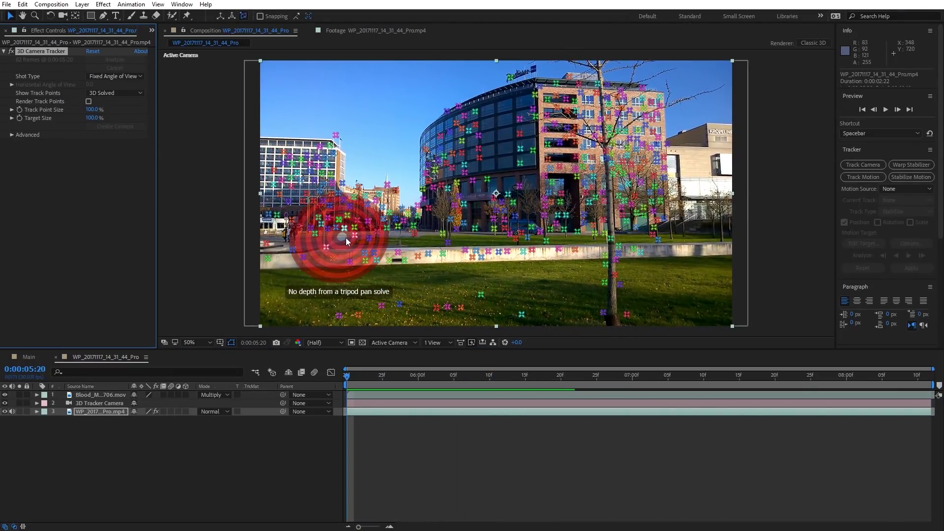
left_click(383, 264)
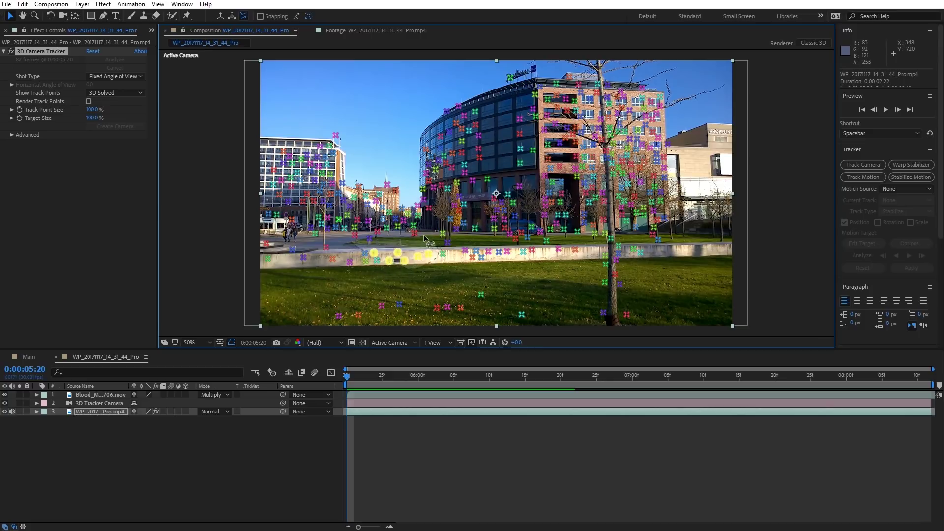
right_click(399, 253)
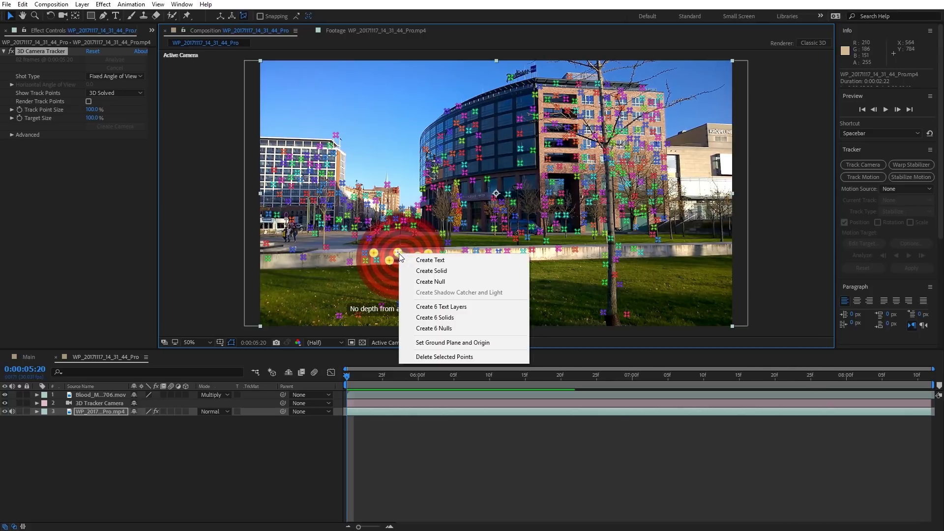
Create a null at the ground point and a Philipp Collin title lowered near the wall.
left_click(437, 284)
key("ctrl+t")
left_click_drag(341, 129, 657, 290)
type("Philipp Collin")
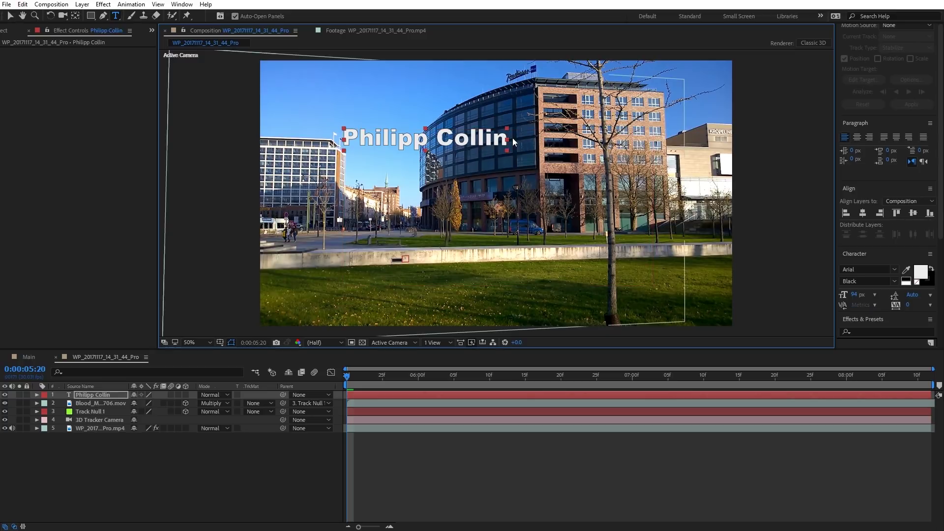
left_click_drag(504, 141, 508, 168)
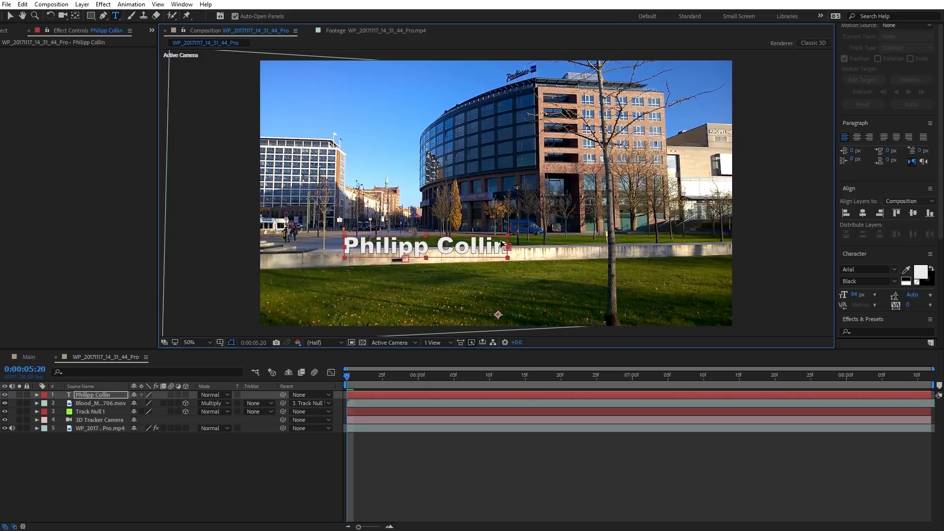
left_click_drag(507, 168, 500, 280)
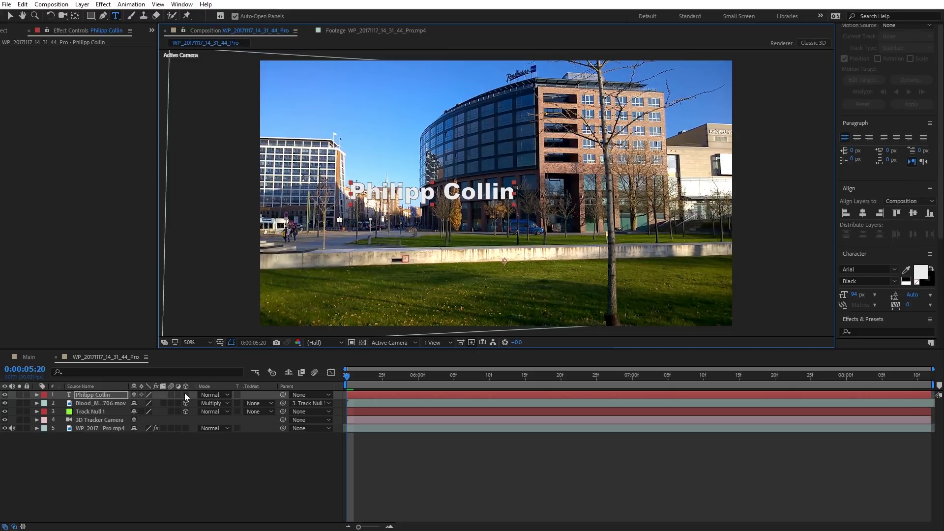
Make the title 3D, turn it toward the camera above the wall, and parent it to Track Null 1.
left_click(185, 394)
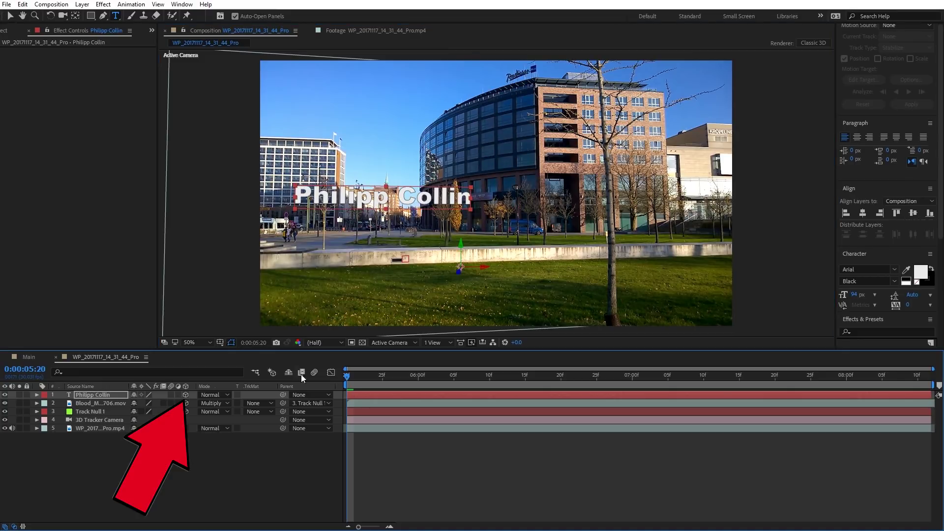
key("w")
left_click_drag(479, 221, 529, 186)
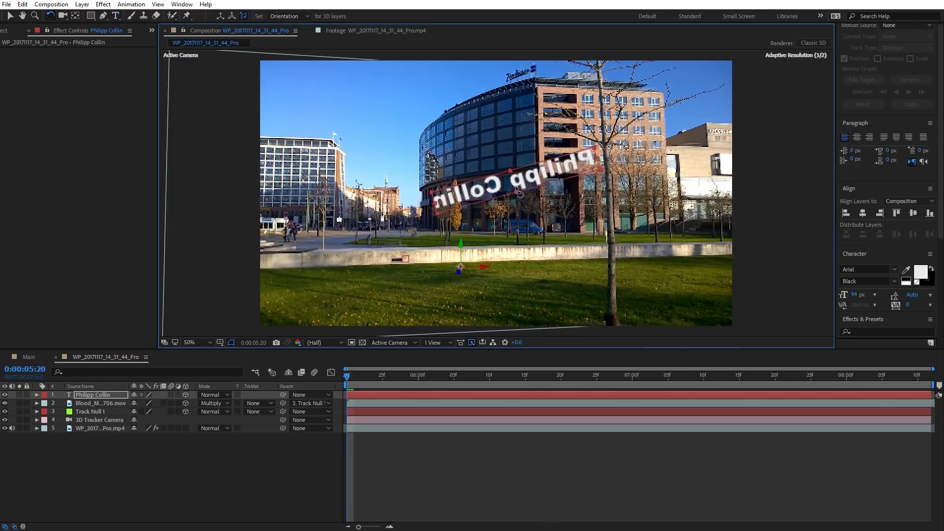
left_click_drag(531, 182, 492, 202)
left_click_drag(432, 200, 478, 239)
left_click_drag(283, 395, 84, 412)
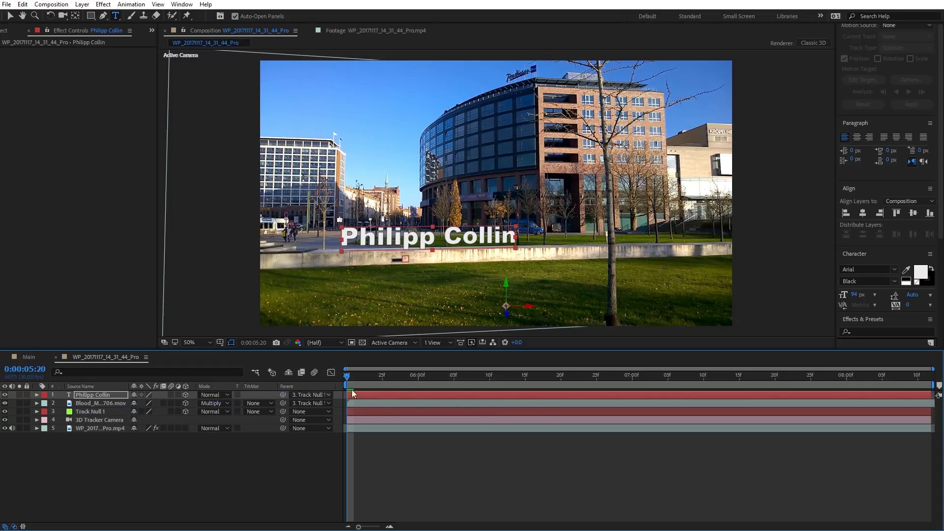
mouse_move(348, 379)
left_mouse_down()
mouse_move(572, 362)
mouse_move(412, 370)
mouse_move(565, 363)
mouse_move(426, 370)
mouse_move(504, 367)
left_mouse_up()
Add a spotlight moved to the top right, then add the forest JPG as a layer.
right_click(187, 466)
mouse_move(244, 472)
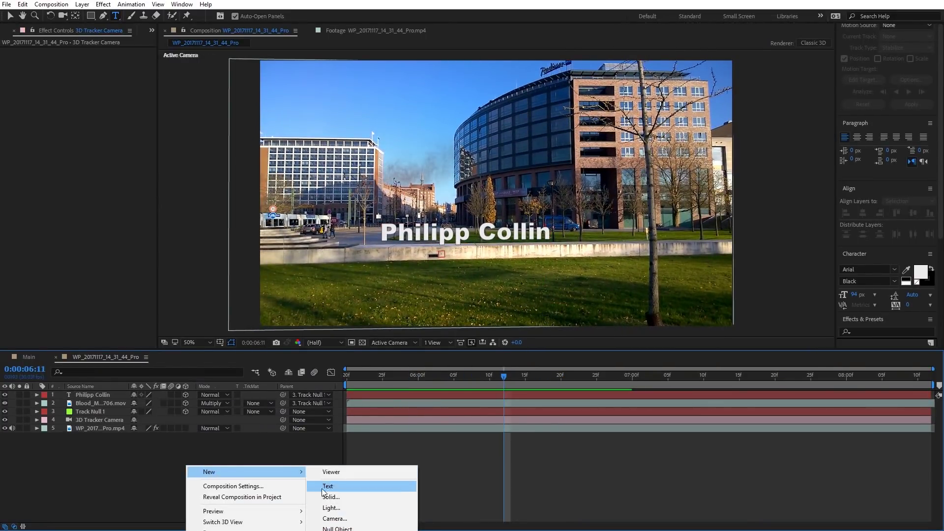
left_click(331, 508)
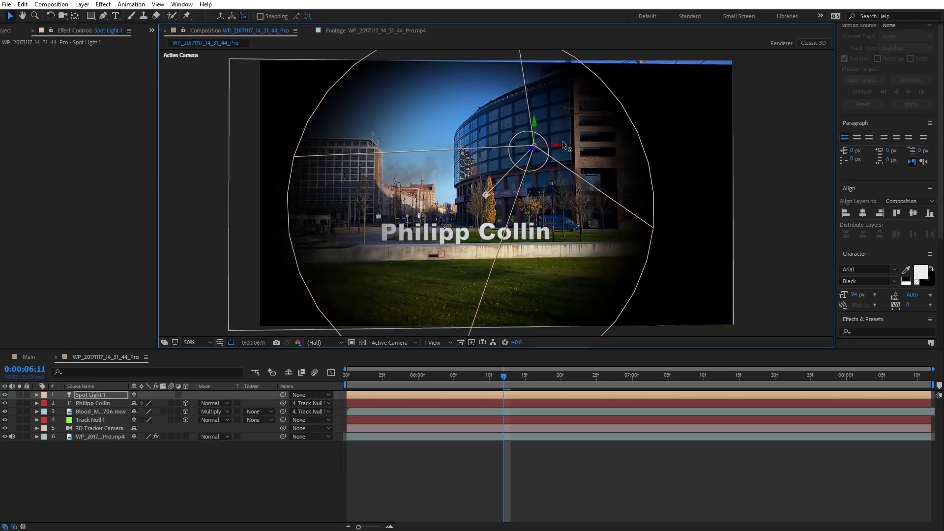
mouse_move(550, 138)
left_mouse_down()
mouse_move(577, 107)
mouse_move(644, 75)
mouse_move(770, 102)
left_mouse_up()
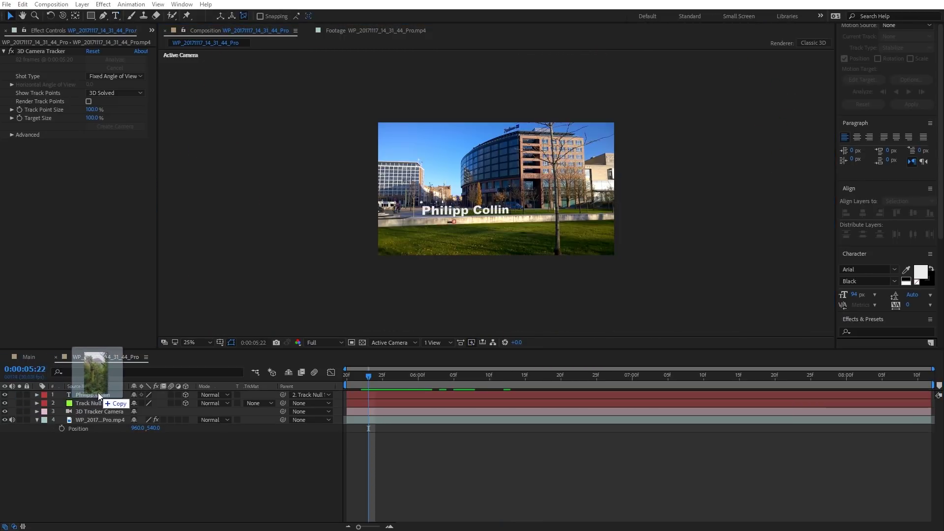
mouse_move(98, 392)
left_mouse_down()
mouse_move(138, 448)
mouse_move(143, 440)
left_mouse_up()
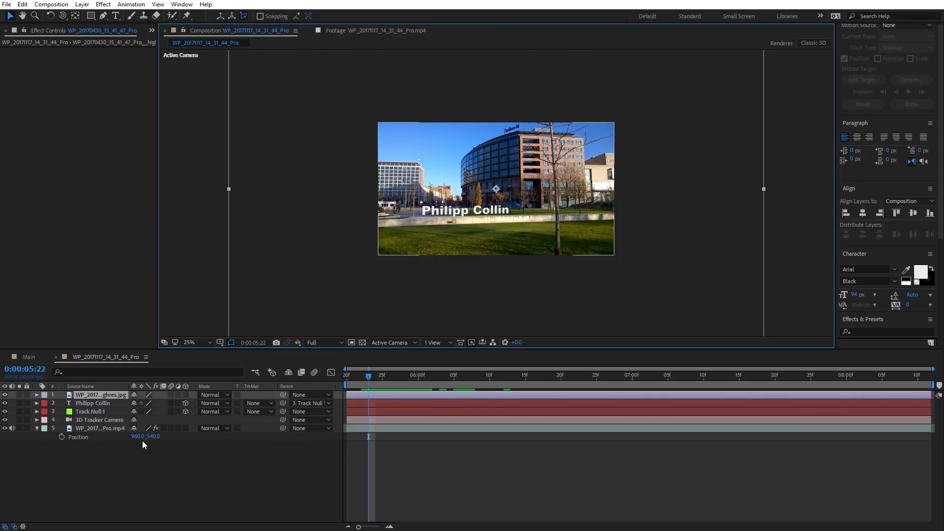
Fit the forest photo to the comp frame and height, and make it 3D.
left_click(100, 395)
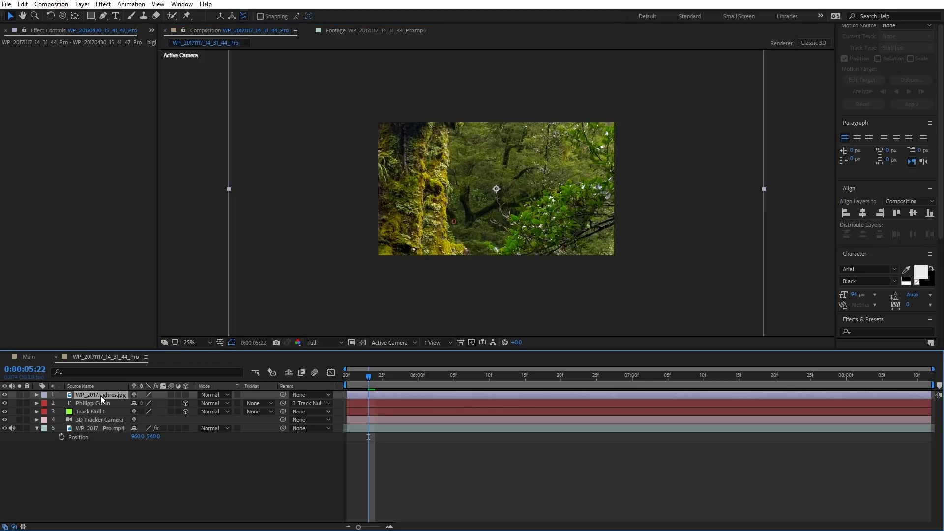
key("ctrl+alt+f")
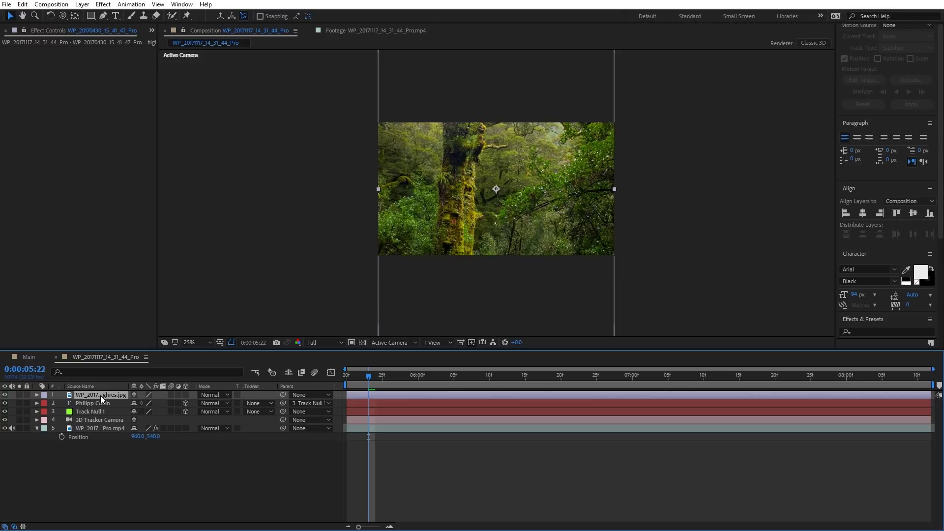
key("ctrl+alt+shift+g")
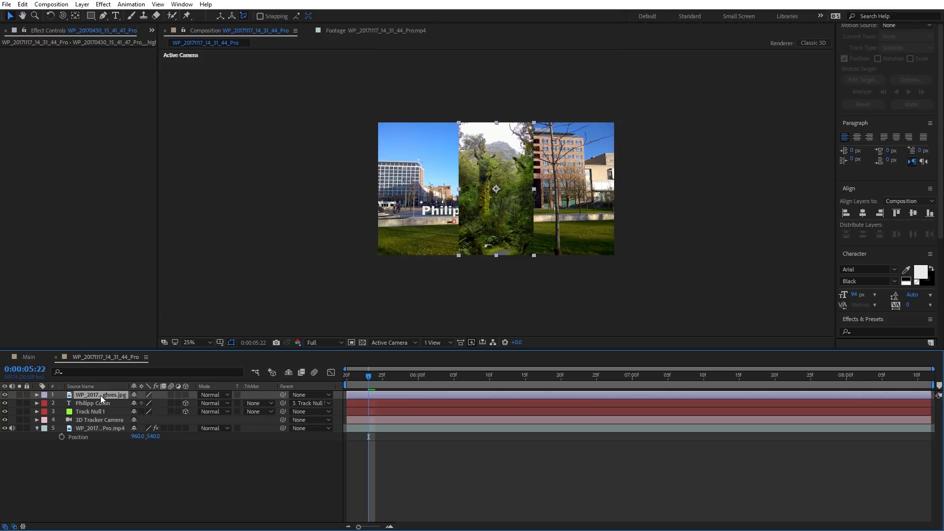
left_click(185, 394)
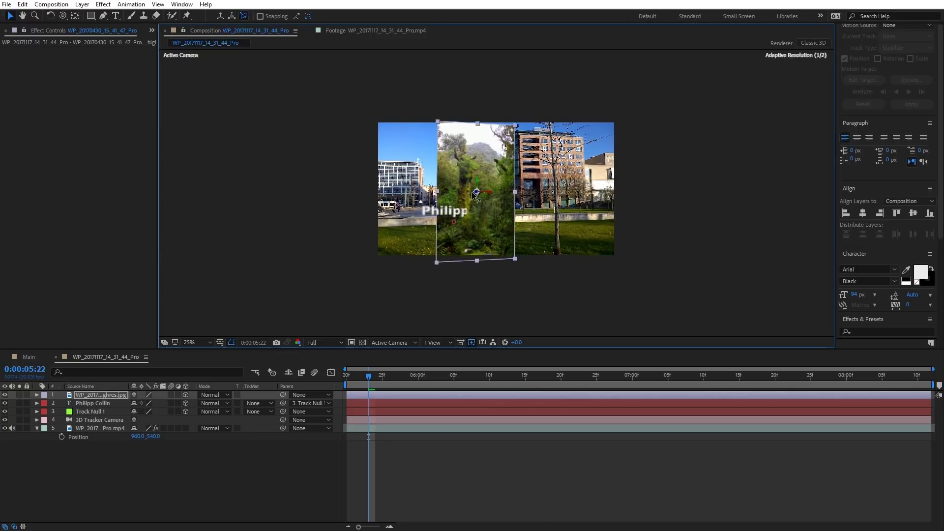
left_click_drag(443, 204, 409, 208)
Switch to a custom 3D view and position a second forest photo plane in 3D.
left_click(391, 342)
left_click(392, 382)
left_click(391, 342)
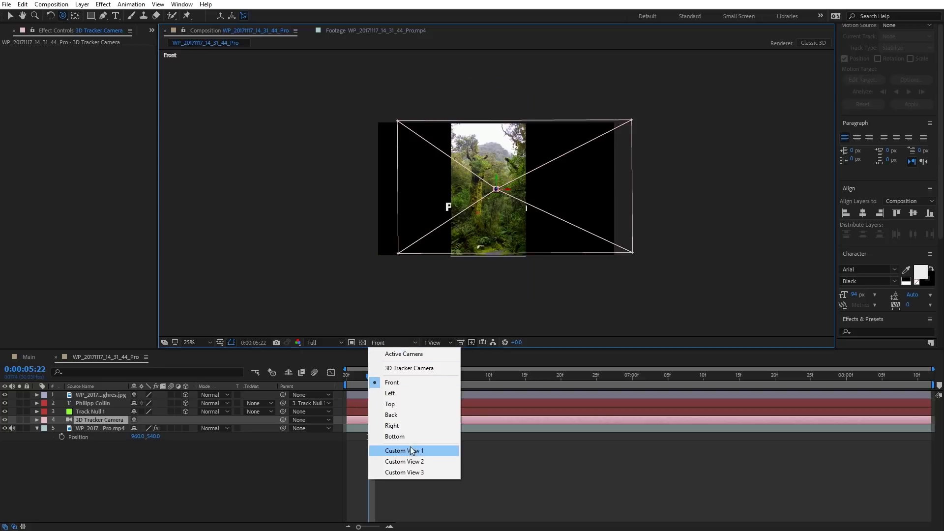
left_click(405, 450)
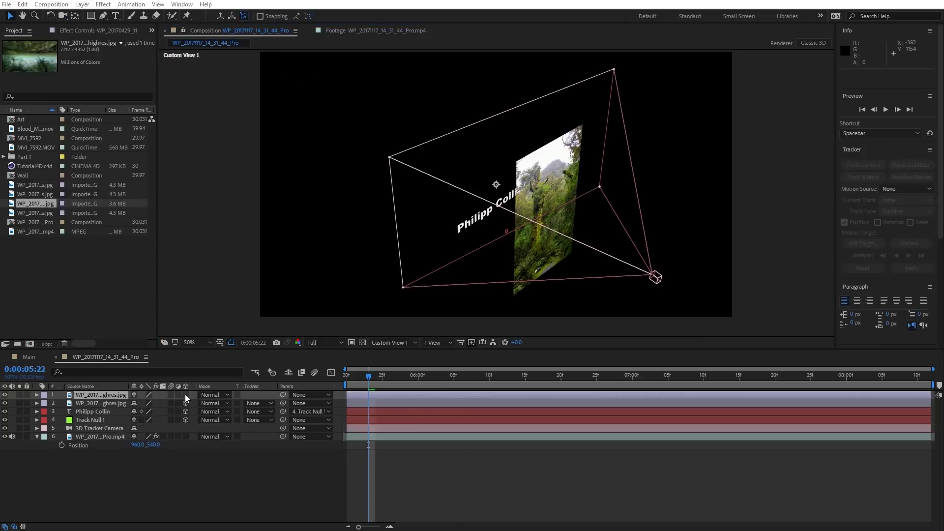
left_click(186, 395)
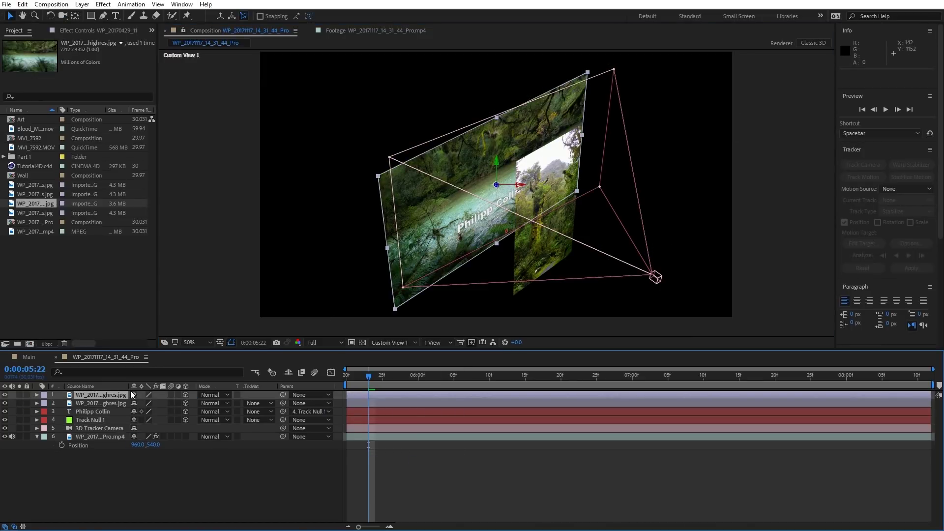
left_click_drag(501, 193, 412, 158)
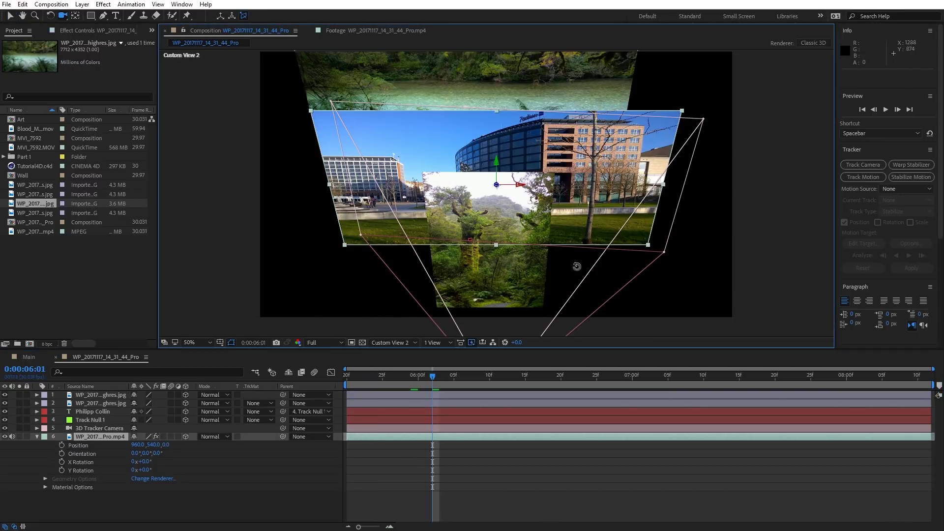
Orbit the custom view around the photo planes and scrub the title from the start.
mouse_move(575, 267)
left_mouse_down()
mouse_move(515, 245)
mouse_move(527, 225)
mouse_move(520, 232)
left_mouse_up()
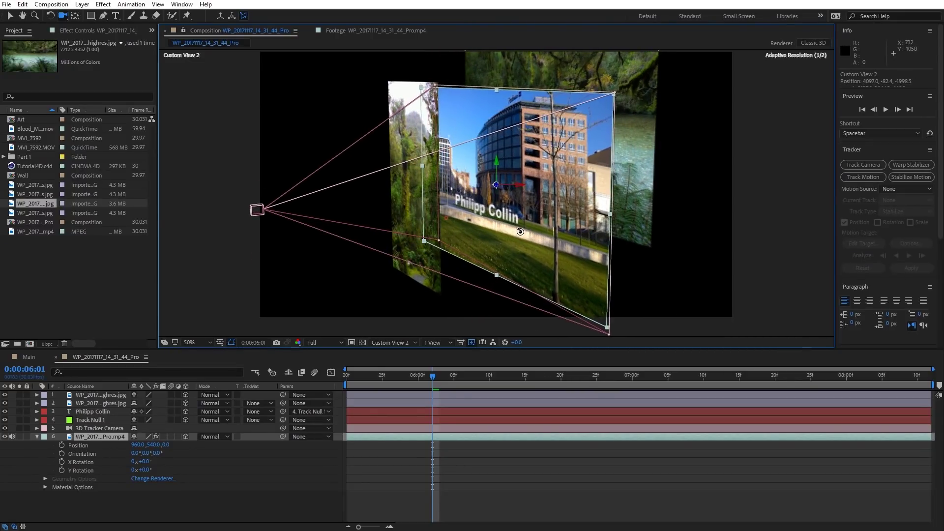
left_click_drag(518, 232, 492, 223)
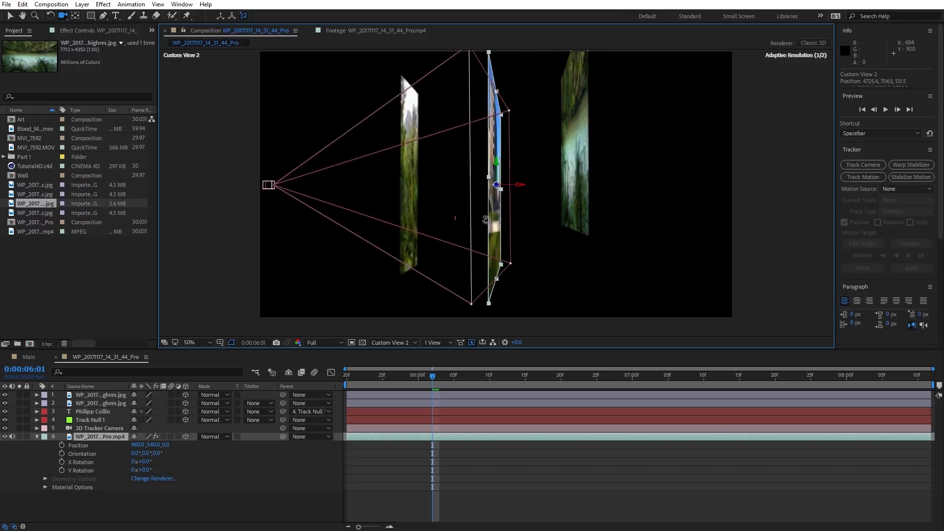
left_click_drag(491, 223, 465, 222)
left_click_drag(347, 375, 434, 372)
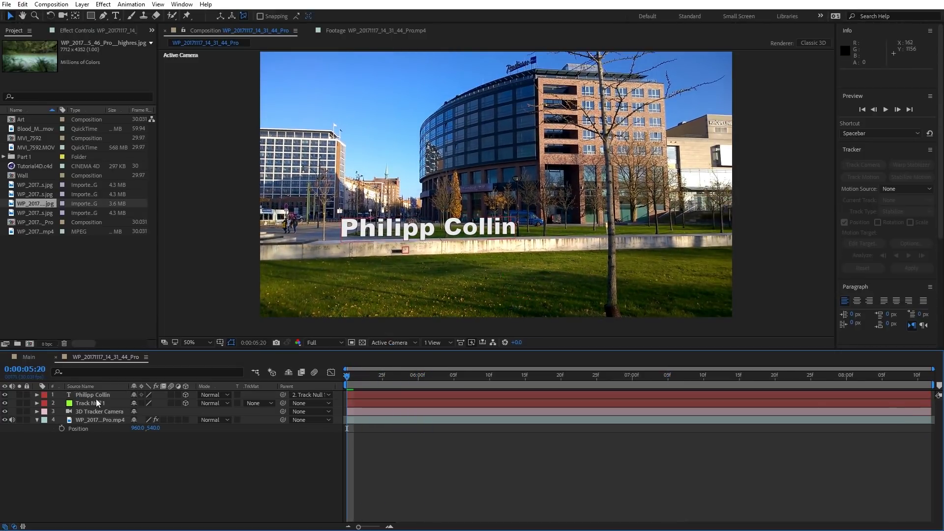
Apply the Bloom Flower text preset to the Philipp Collin title and preview it.
left_click(428, 234)
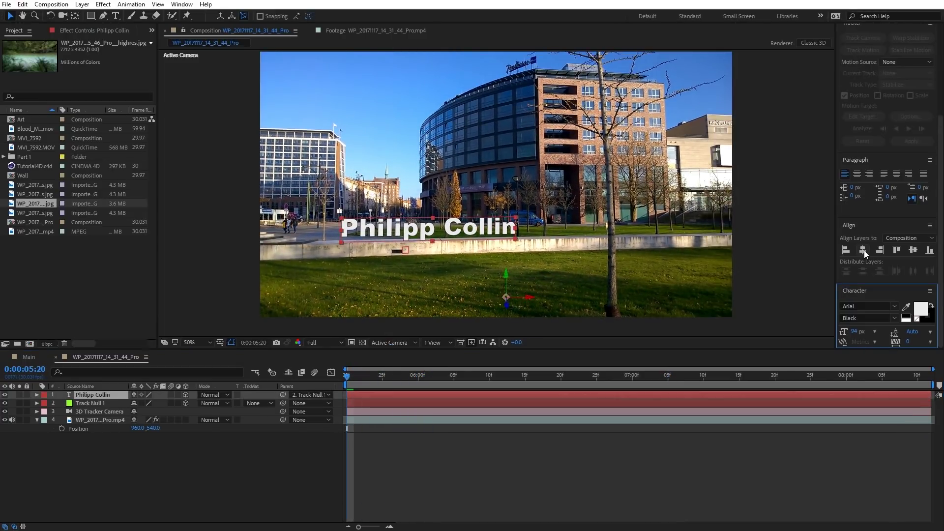
left_click(863, 253)
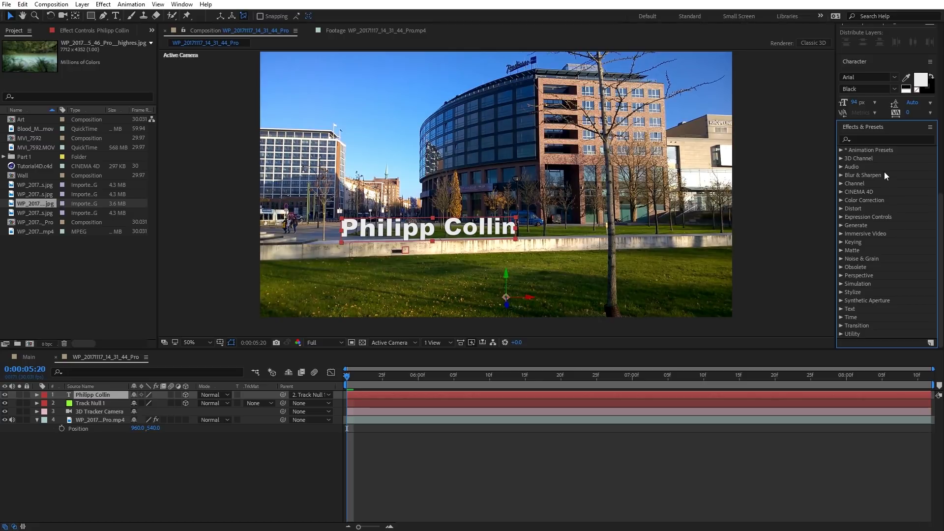
left_click(840, 151)
left_click(849, 225)
left_click(857, 268)
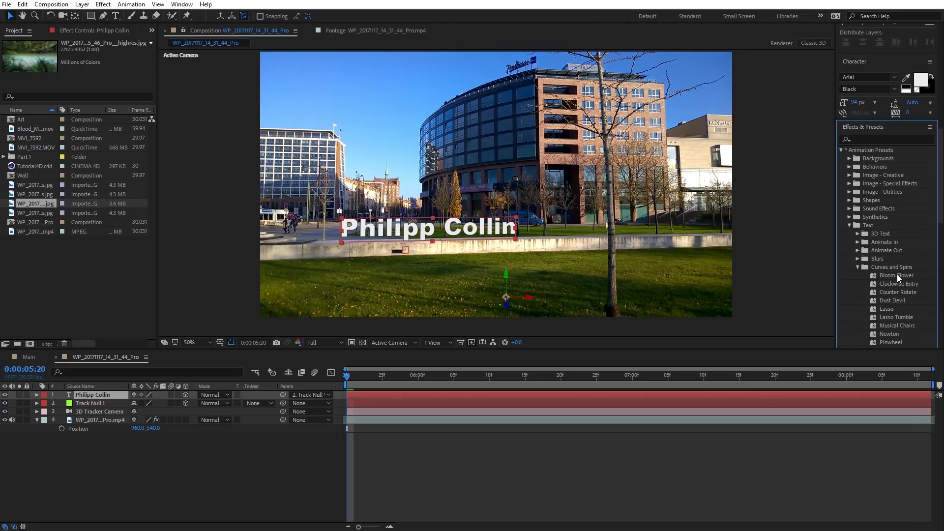
double_click(897, 274)
mouse_move(347, 375)
left_mouse_down()
mouse_move(595, 350)
mouse_move(400, 368)
mouse_move(522, 342)
left_mouse_up()
At about six seconds, set the Range Selector Start to 100%.
left_click(402, 370)
left_click_drag(402, 369, 440, 361)
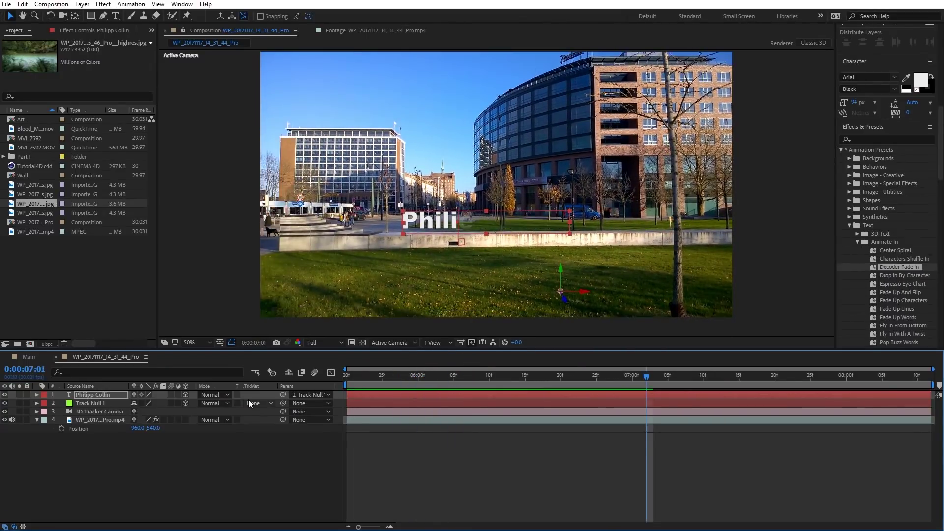
key("u")
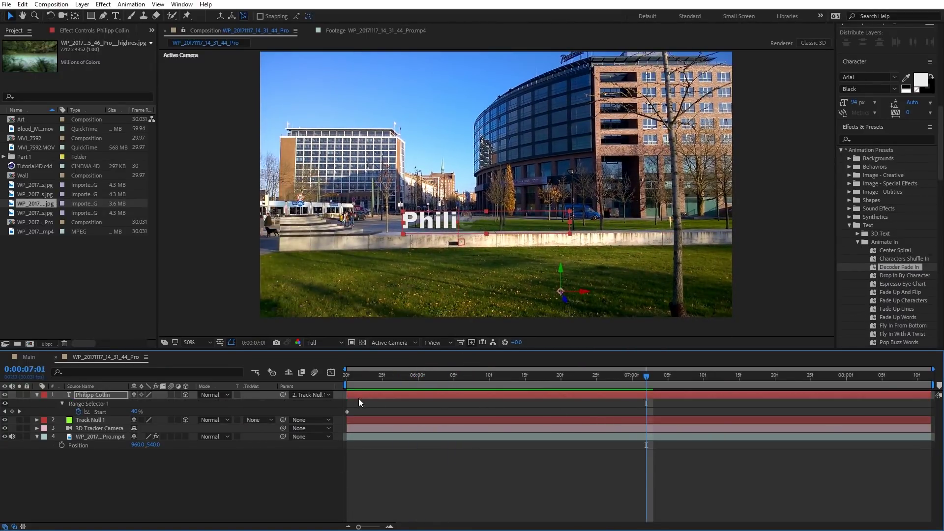
left_click_drag(112, 411, 687, 409)
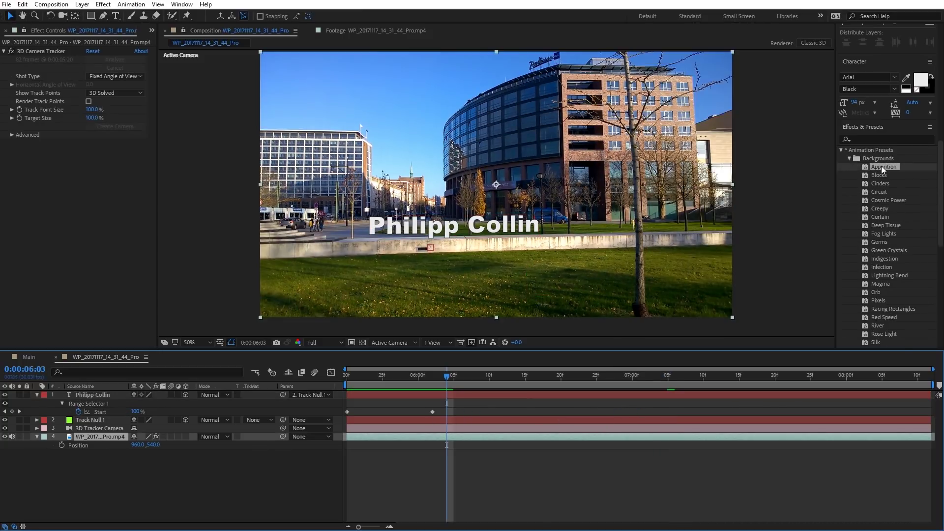
Apply the Apparition background preset, then step through the Circuit and Creepy backgrounds.
double_click(881, 166)
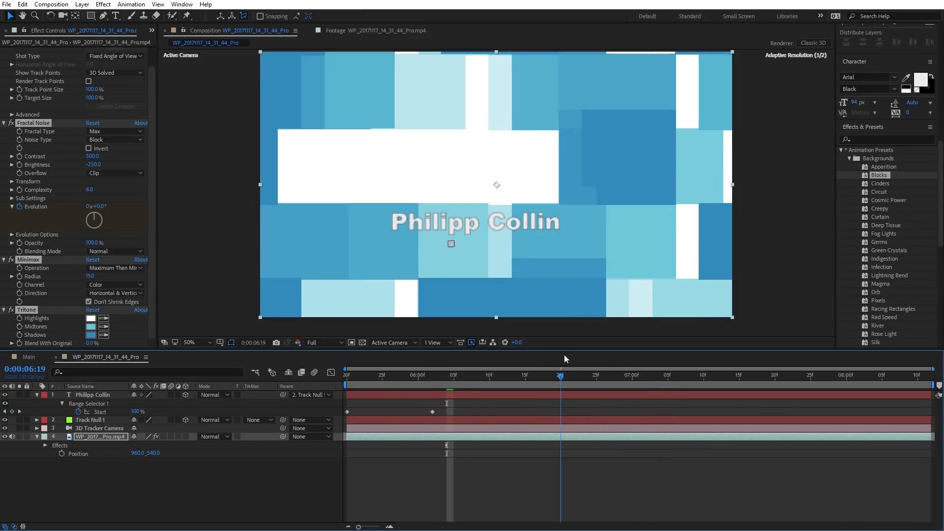
left_click_drag(394, 376, 470, 367)
key("Down")
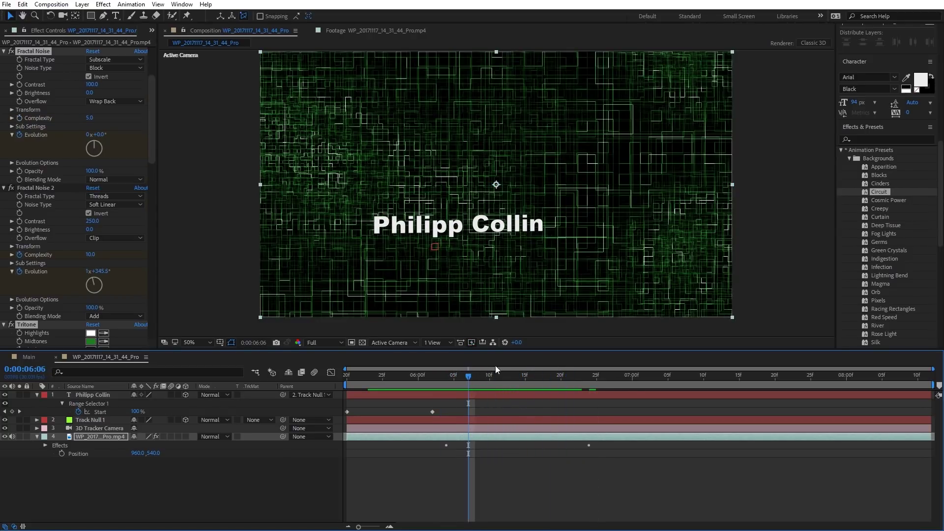
key("Down")
key("Down")
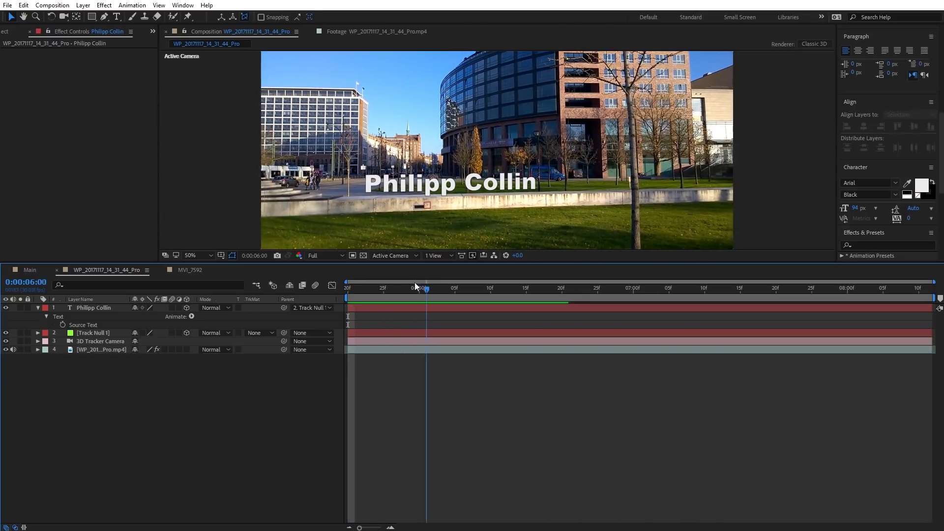
Add a Source Text expression that makes the title show 'hallo', and preview it.
left_click_drag(392, 288, 323, 285)
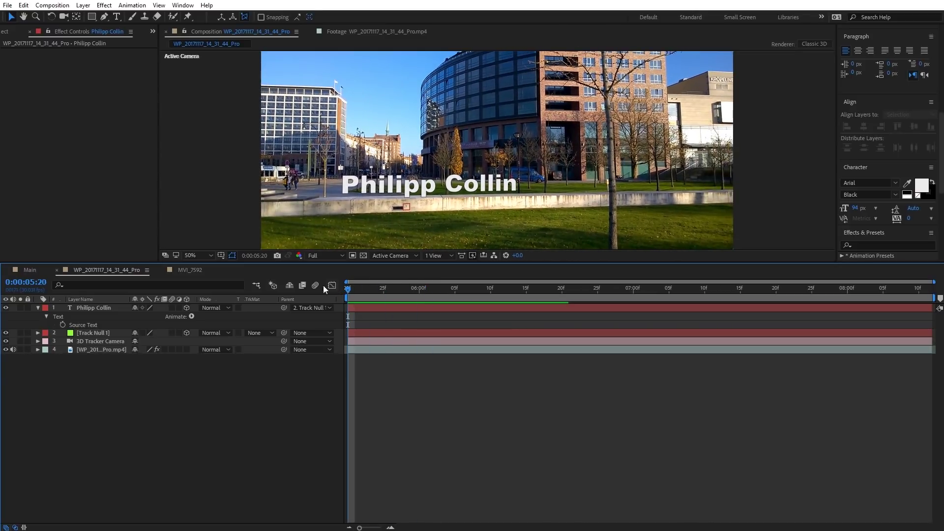
left_click(57, 315)
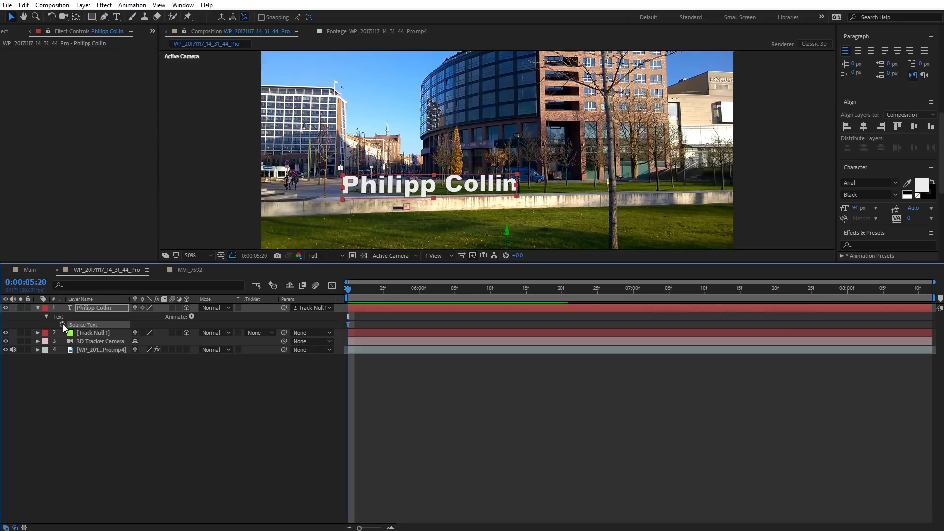
left_click(63, 325, "alt")
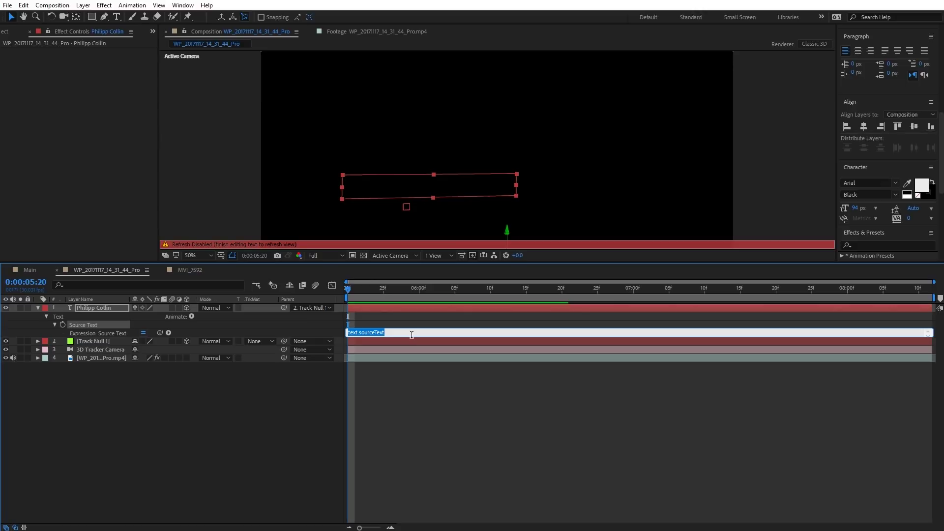
type("hallo")
left_click(457, 435)
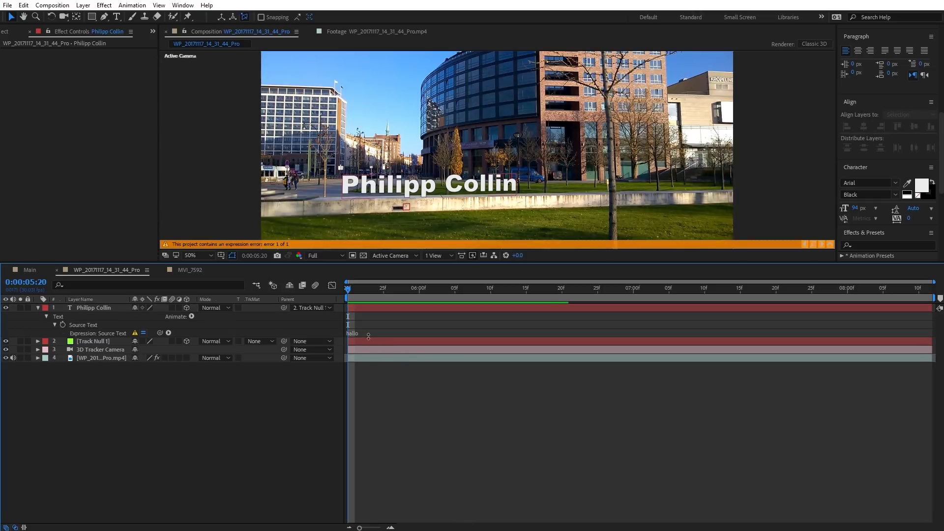
left_click(368, 332)
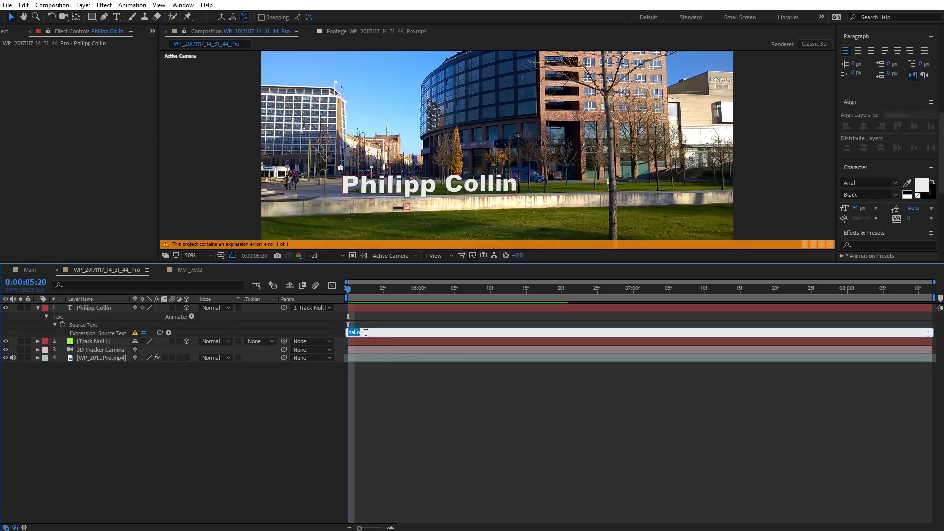
left_click(379, 388)
key("space")
key("space")
Change the expression to 12345, then to time, and scrub to watch it count.
left_click(365, 332)
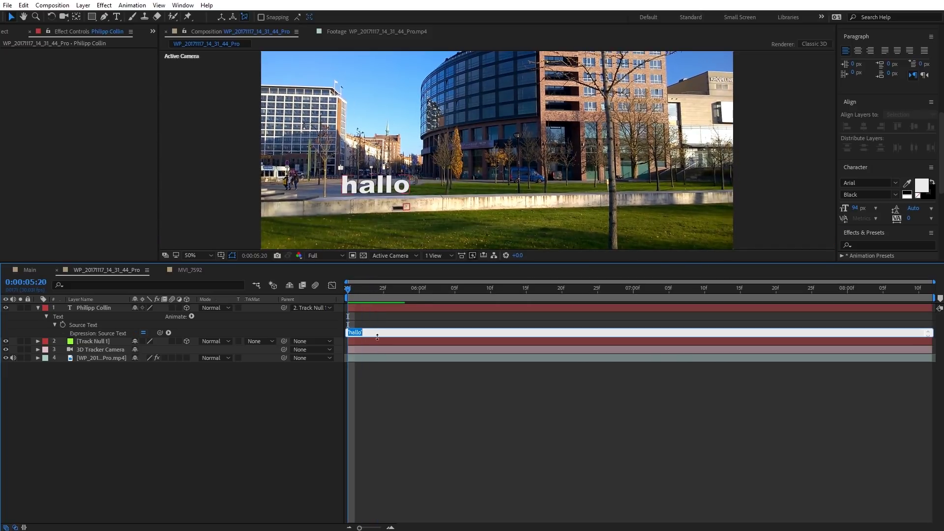
key("BackSpace")
left_click(427, 420)
left_click(384, 335)
type("time")
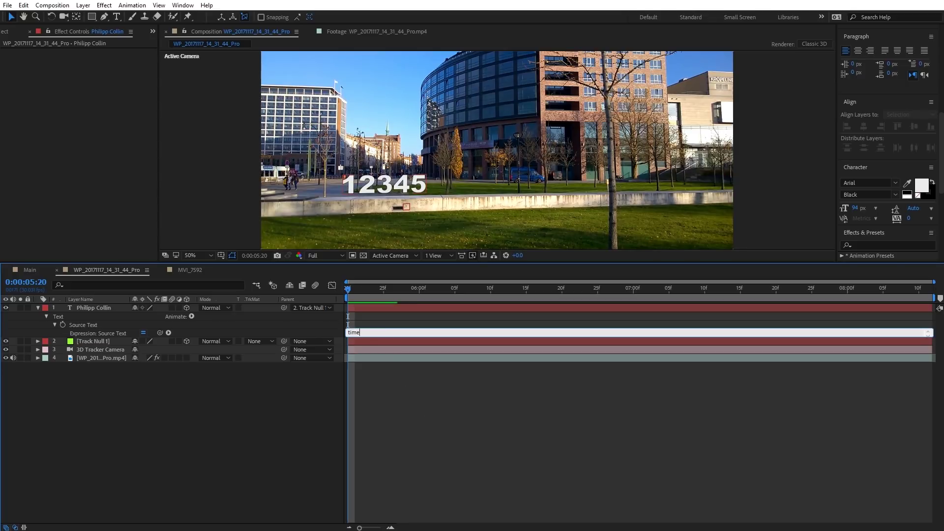
left_click(414, 416)
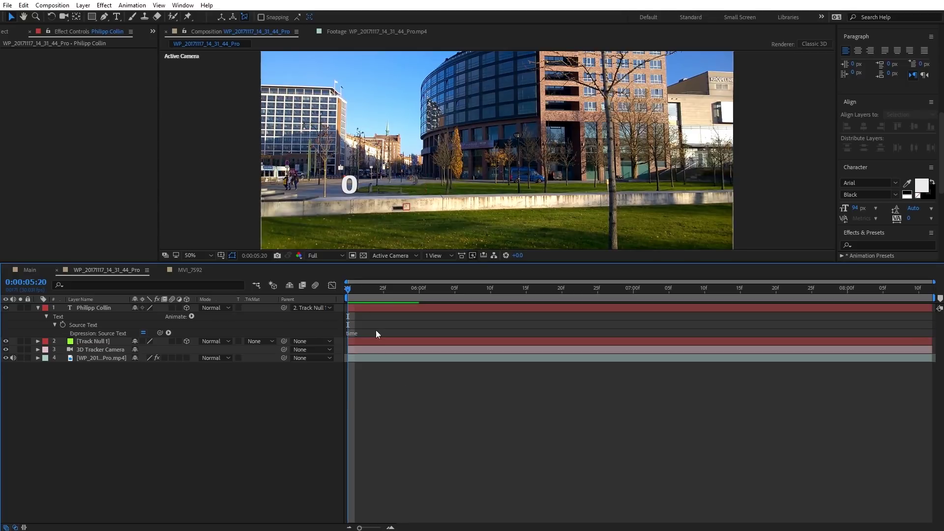
left_click_drag(348, 290, 561, 276)
type("index")
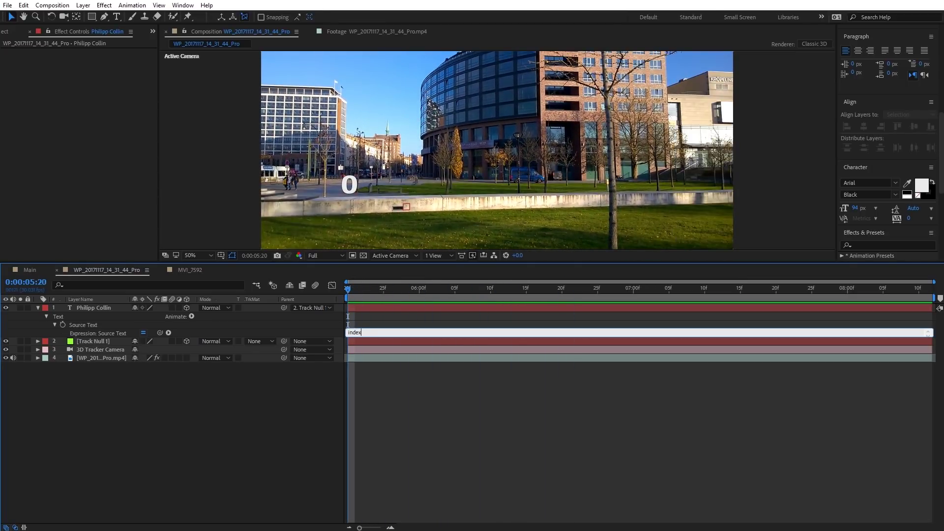
Switch the expression to index and move the title layer down to third place.
left_click(425, 389)
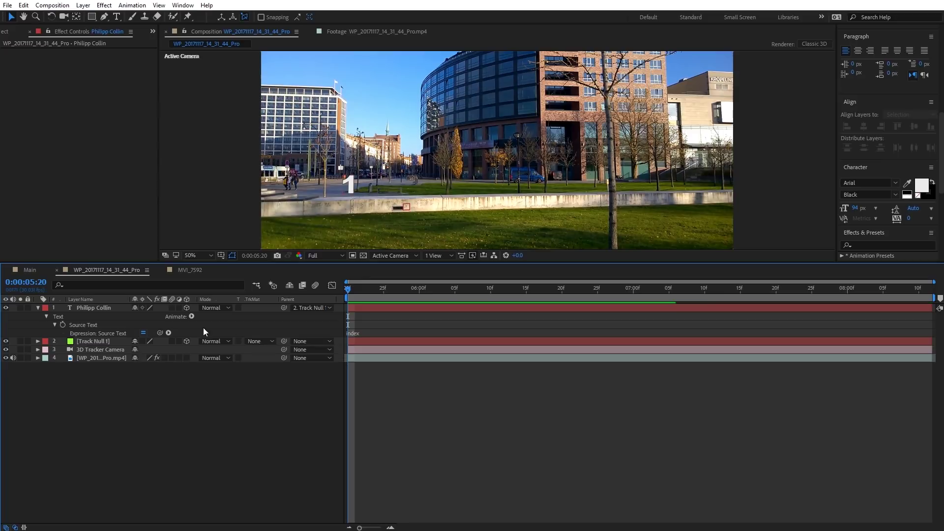
left_click_drag(93, 307, 97, 347)
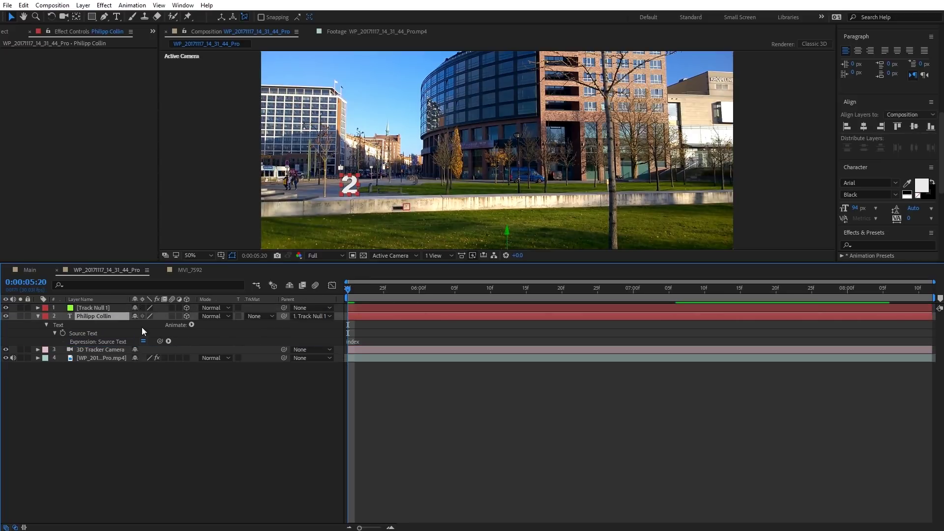
left_click_drag(93, 316, 88, 356)
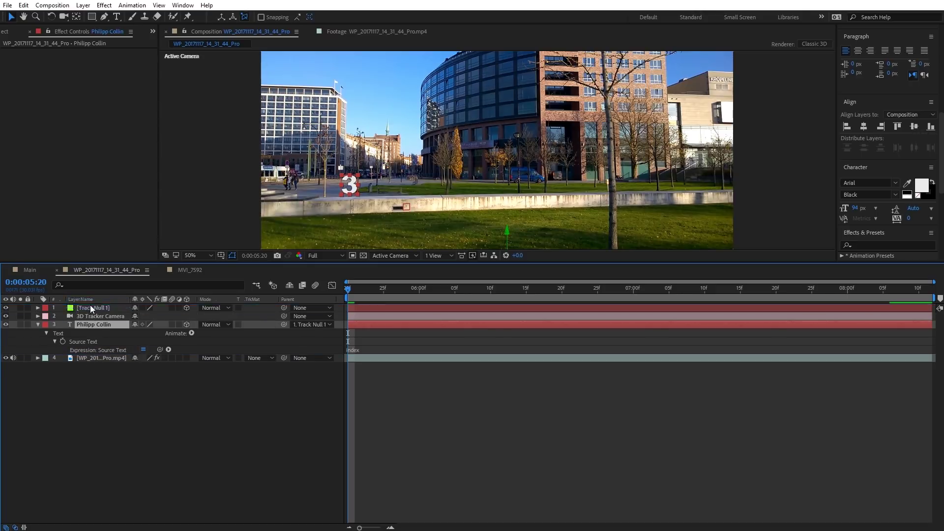
left_click(168, 332)
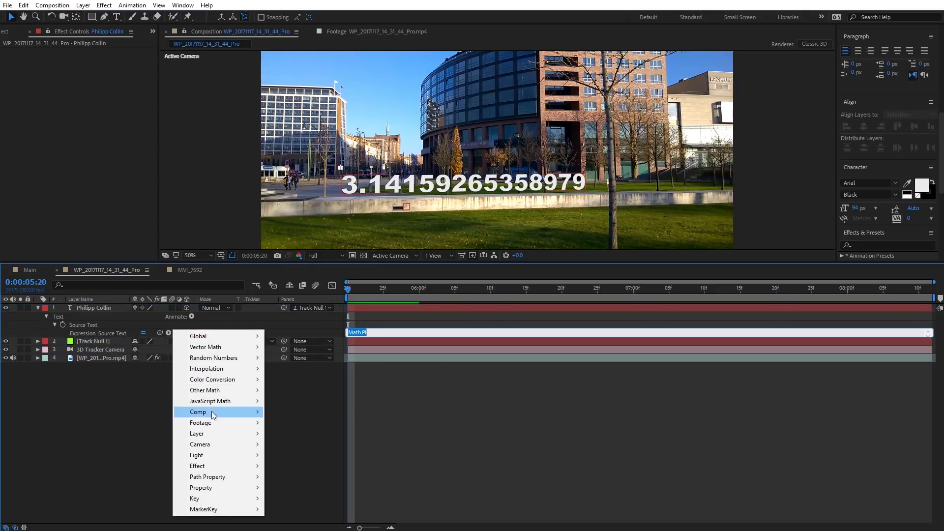
mouse_move(210, 401)
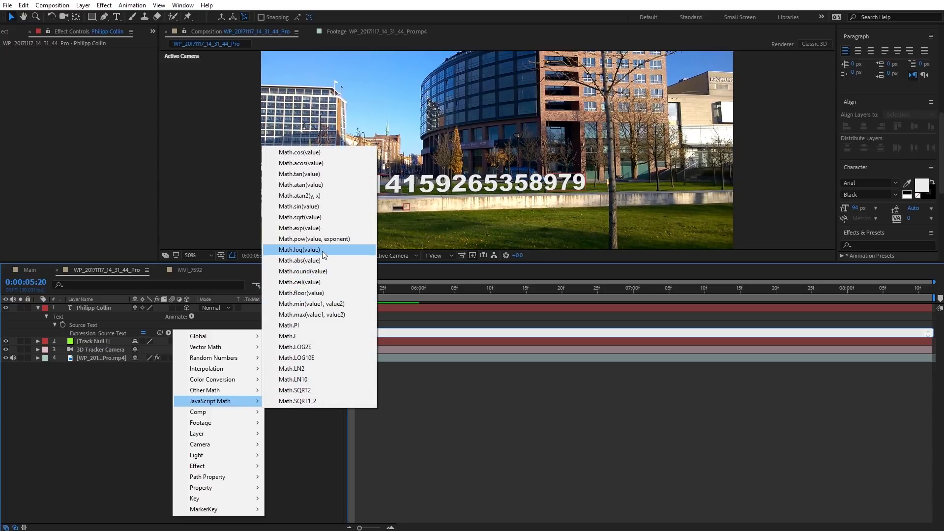
Set the title's Source Text expression to Math.round(time) and scrub to check the whole-second count.
left_click(319, 271)
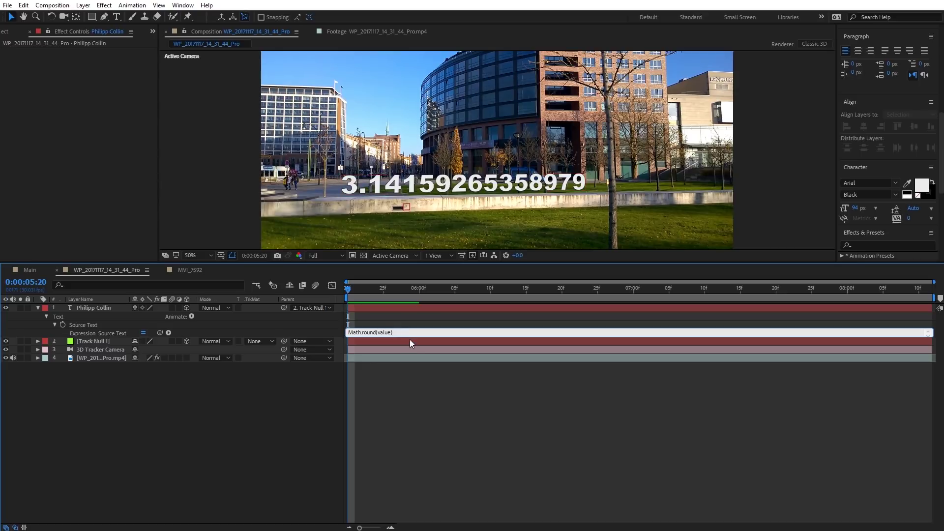
double_click(385, 332)
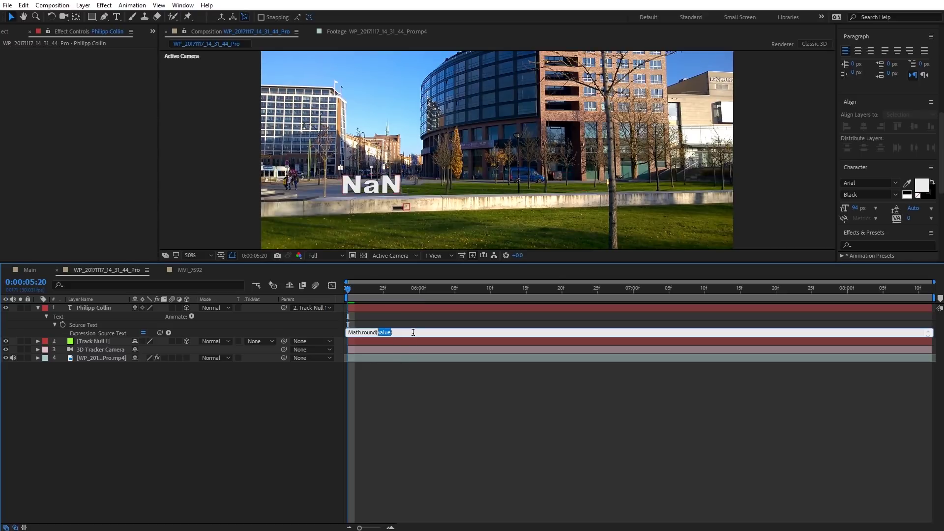
type("time")
left_click(391, 322)
left_click_drag(349, 289, 661, 299)
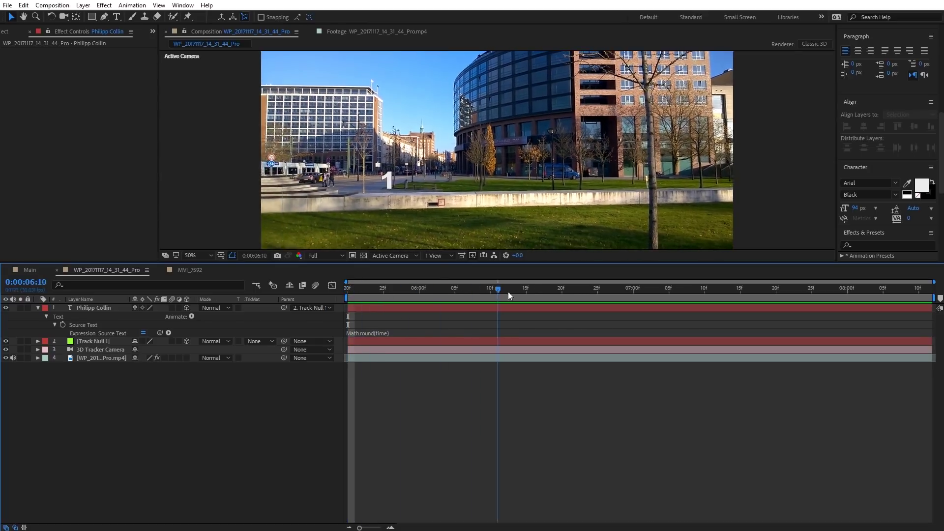
Add a Checkbox Control to the title and link its Source Text expression to the checkbox.
key("ctrl+5")
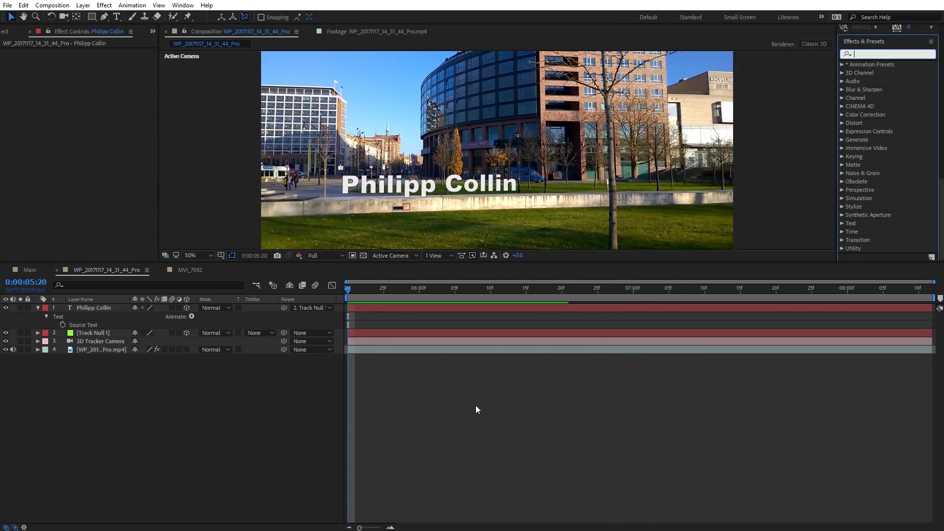
type("checkbox")
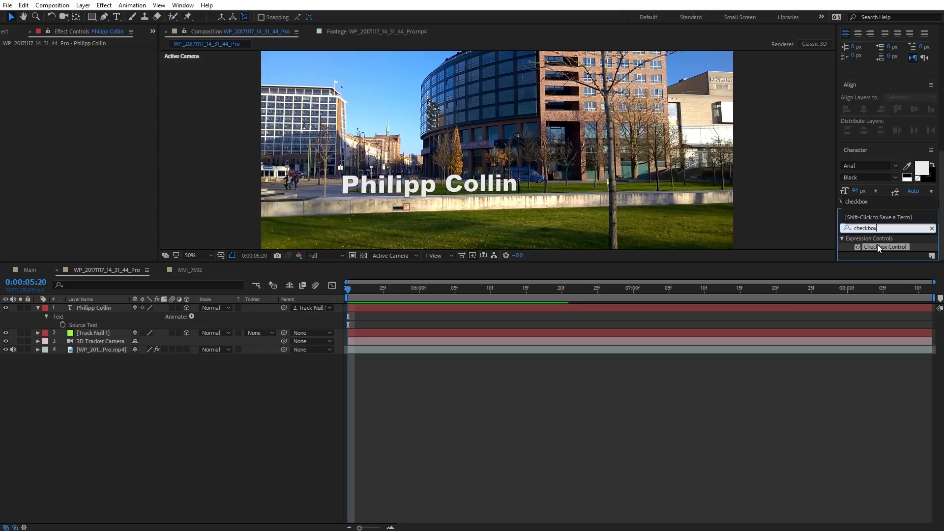
left_click_drag(877, 247, 86, 310)
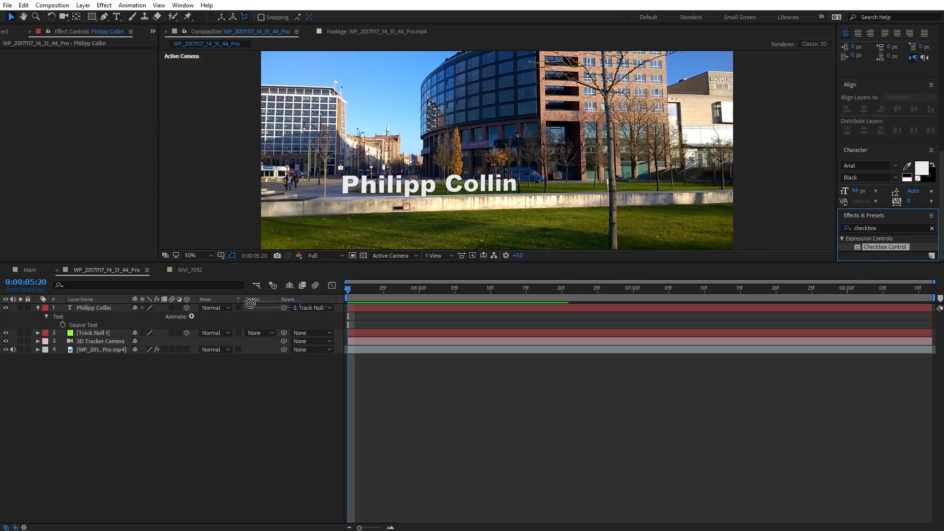
left_click(63, 325, "alt")
type("if(")
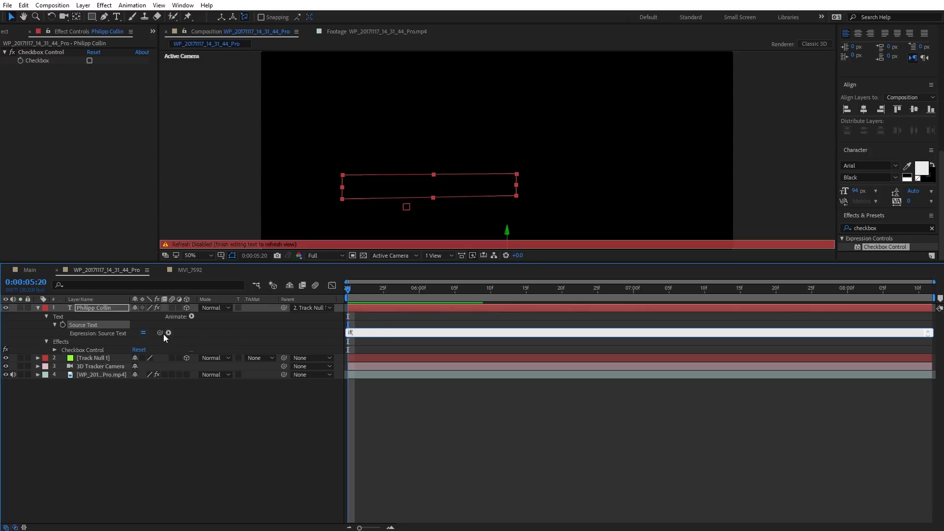
left_click_drag(162, 332, 40, 56)
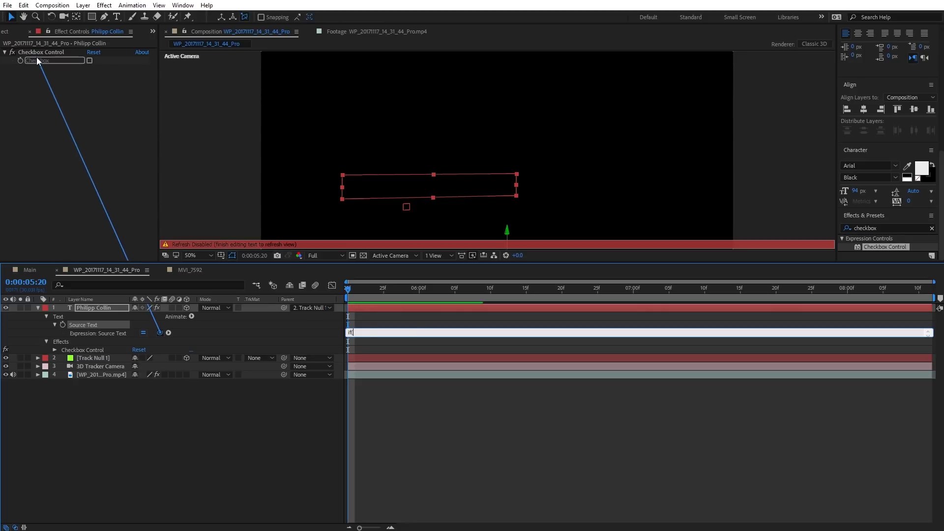
left_click_drag(39, 57, 36, 58)
type("==1) {Math.round(time)} else {index}")
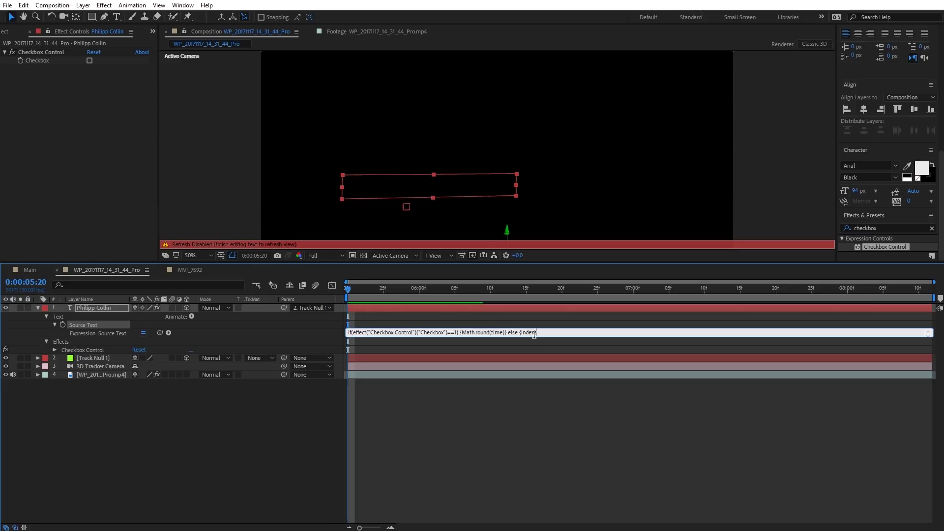
left_click(579, 344)
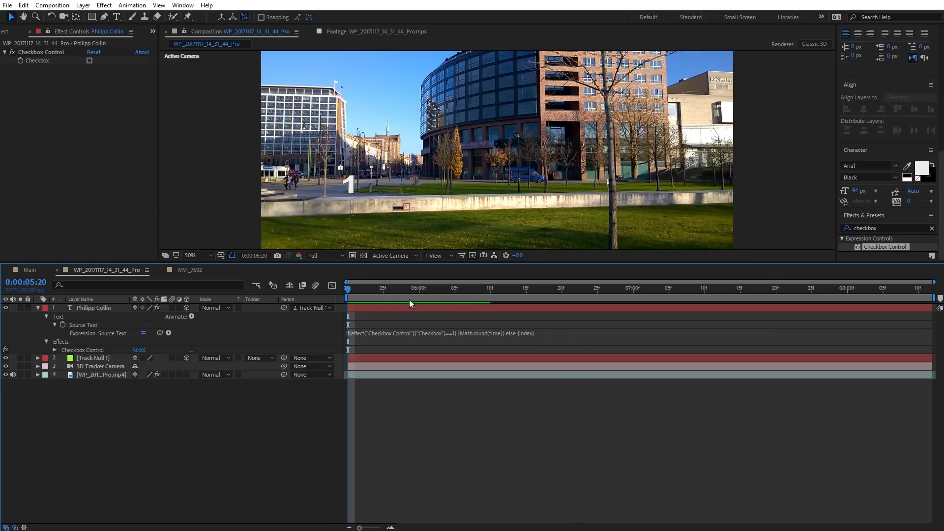
Tick the checkbox and scrub the timeline to confirm the text reads 0.
mouse_move(349, 289)
left_mouse_down()
mouse_move(576, 285)
mouse_move(348, 288)
left_mouse_up()
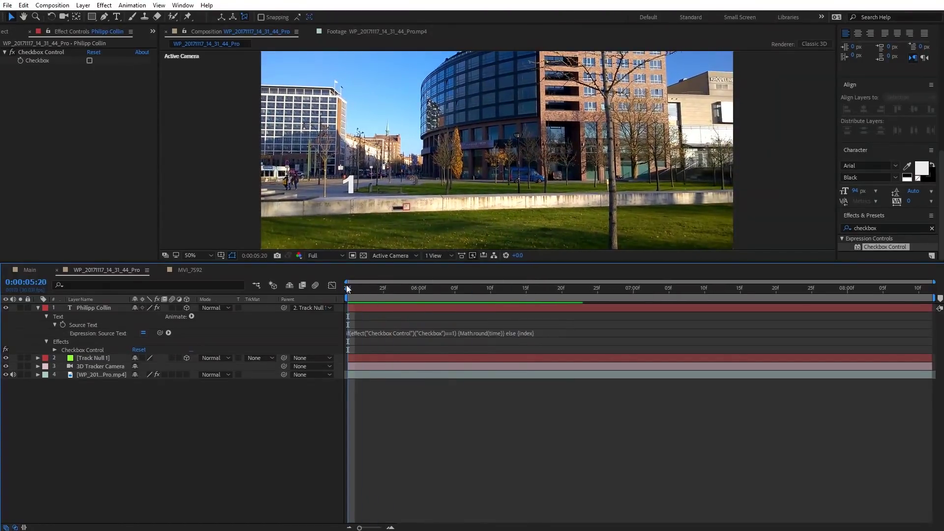
left_click(90, 60)
left_click(89, 60)
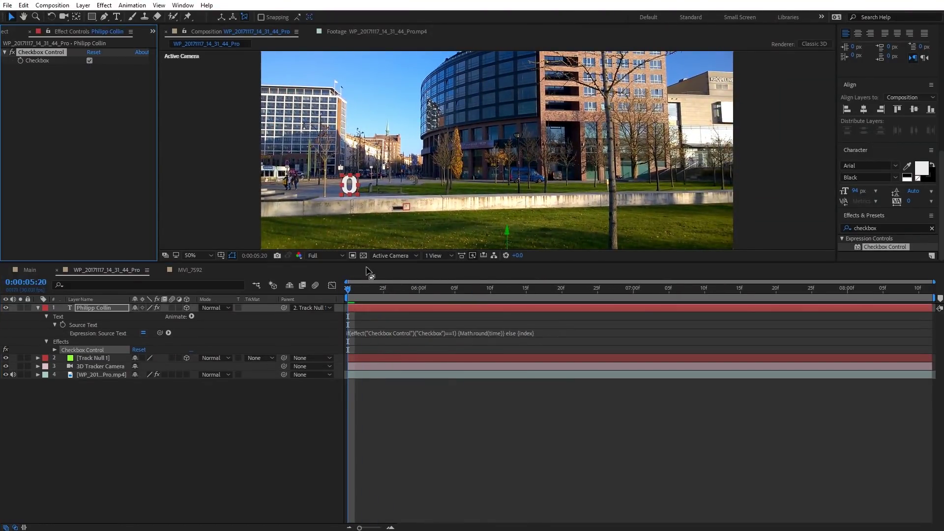
mouse_move(349, 289)
left_mouse_down()
mouse_move(602, 279)
mouse_move(690, 290)
left_mouse_up()
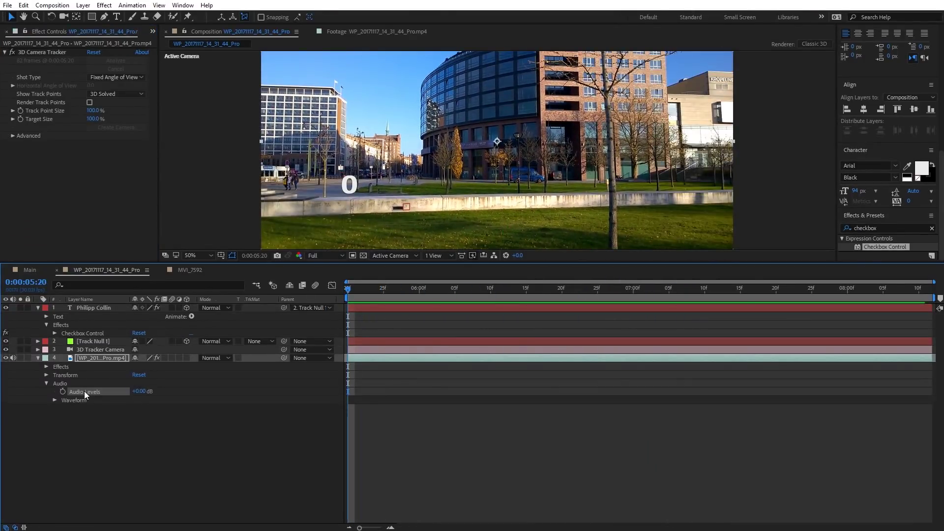
Convert the clip's audio to keyframes and reveal the Audio Amplitude Both Channels slider.
right_click(86, 393)
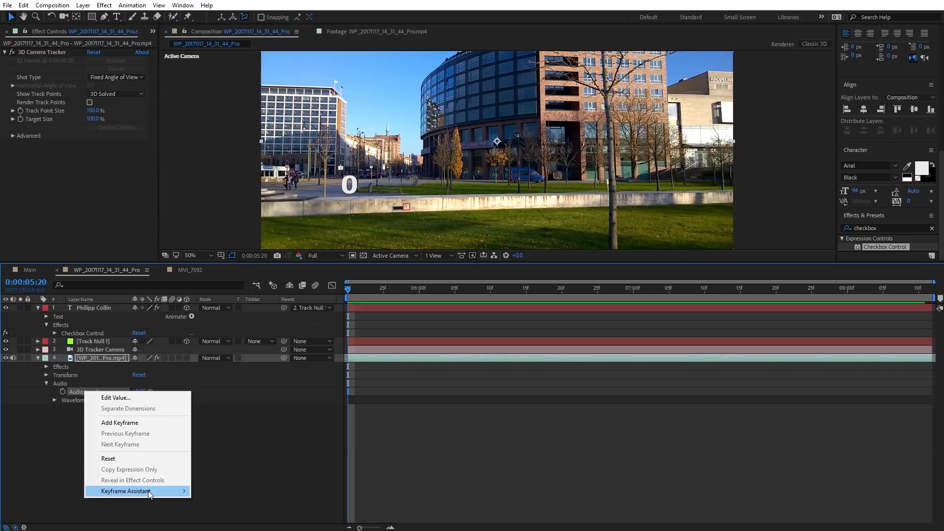
mouse_move(126, 491)
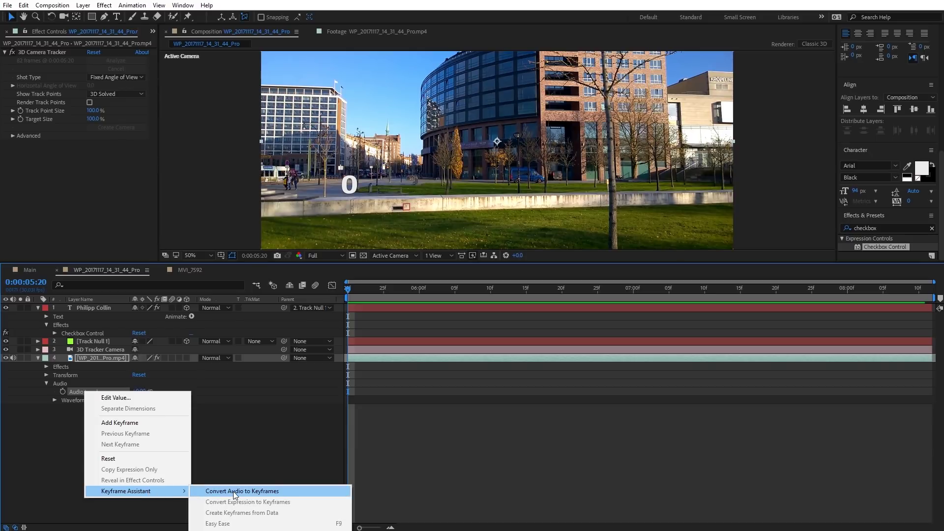
left_click(234, 493)
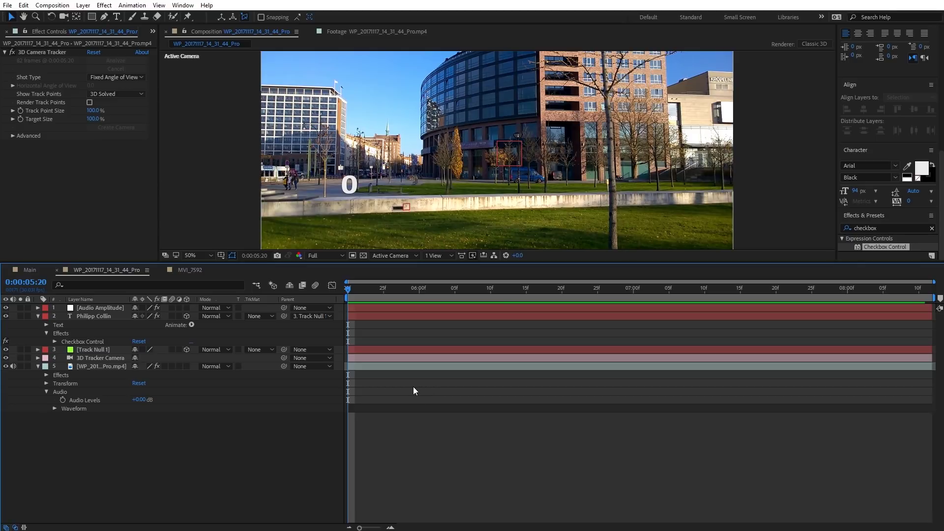
left_click(112, 309)
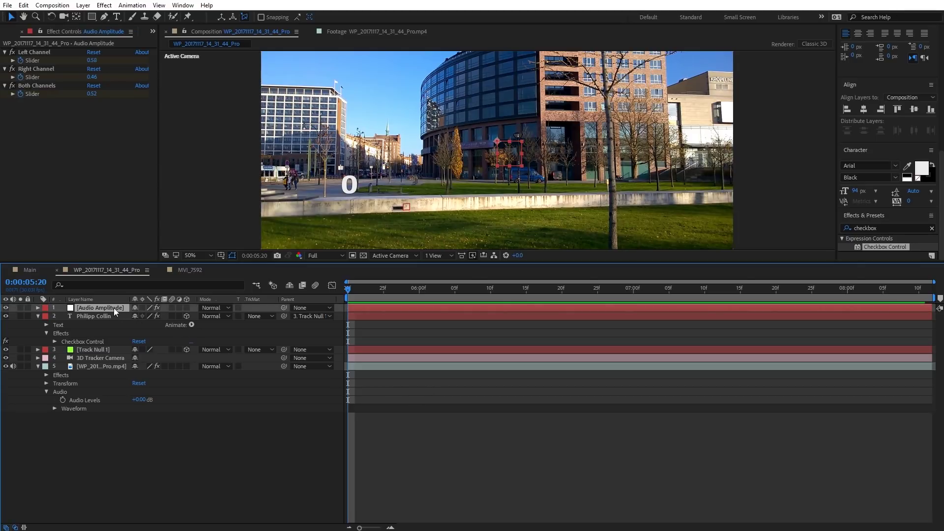
key("u")
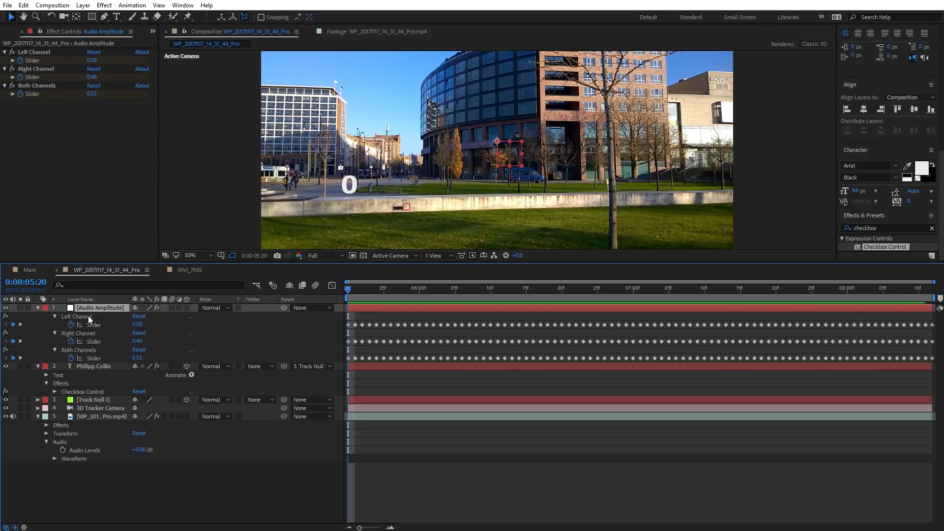
left_click(89, 317, "alt+shift")
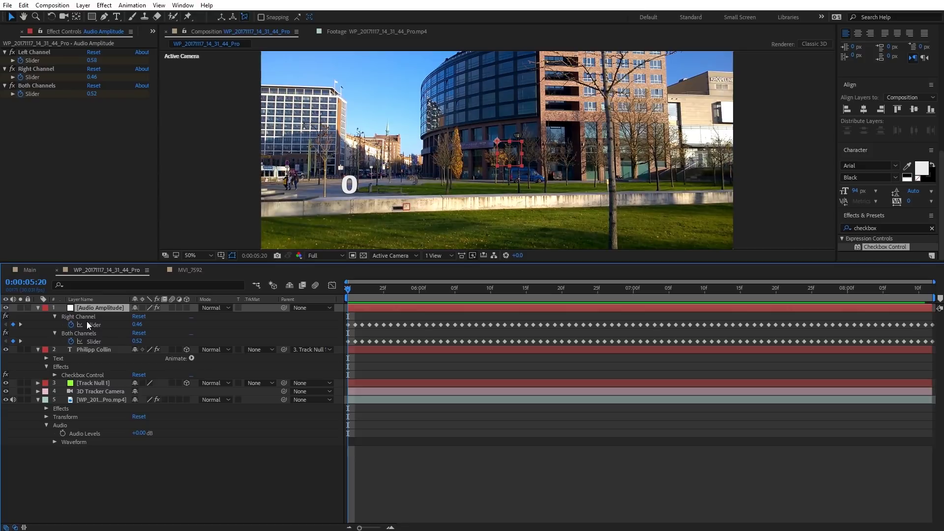
left_click(87, 317, "alt+shift")
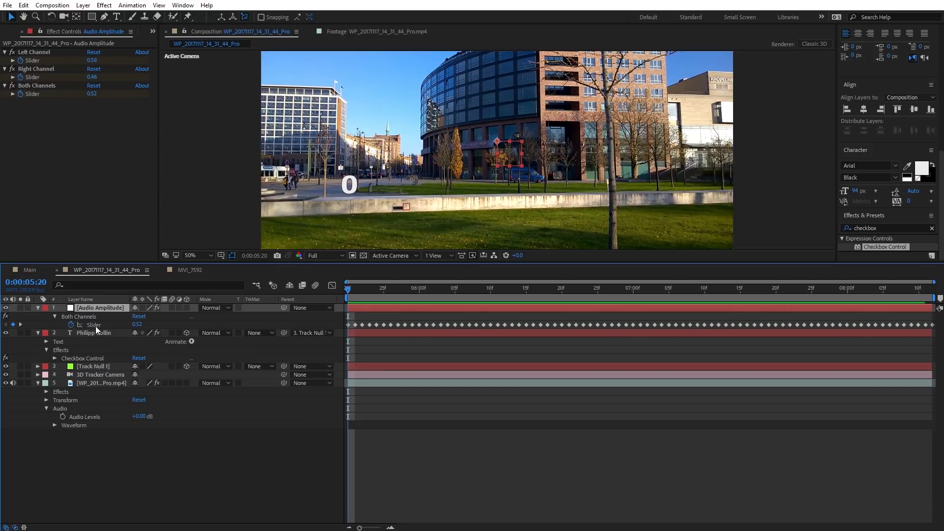
left_click(96, 325)
Draw a white circle with the Ellipse tool over the footage.
key("q")
mouse_move(382, 89)
left_mouse_down()
mouse_move(454, 172)
mouse_move(489, 182)
left_mouse_up()
key("comma")
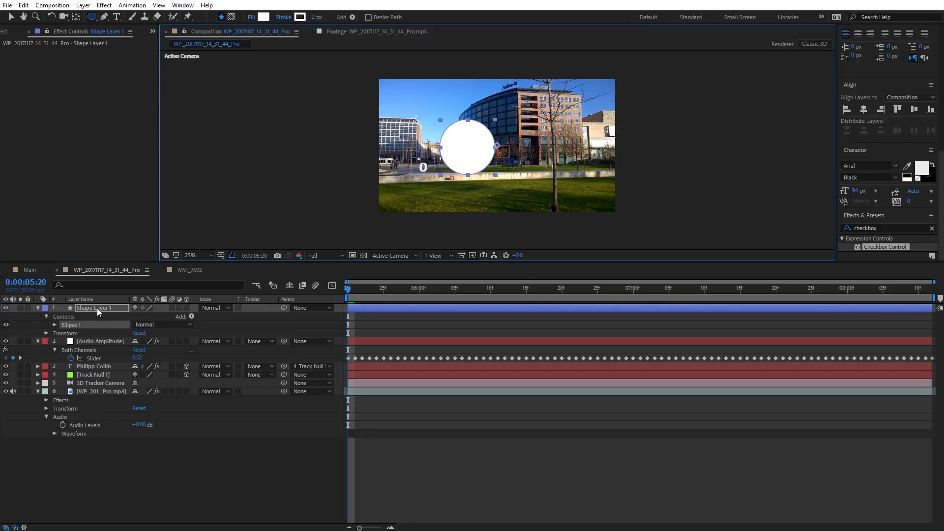
Add an expression to Shape Layer 1's Scale, initially a fixed 30%.
left_click(97, 308)
key("s")
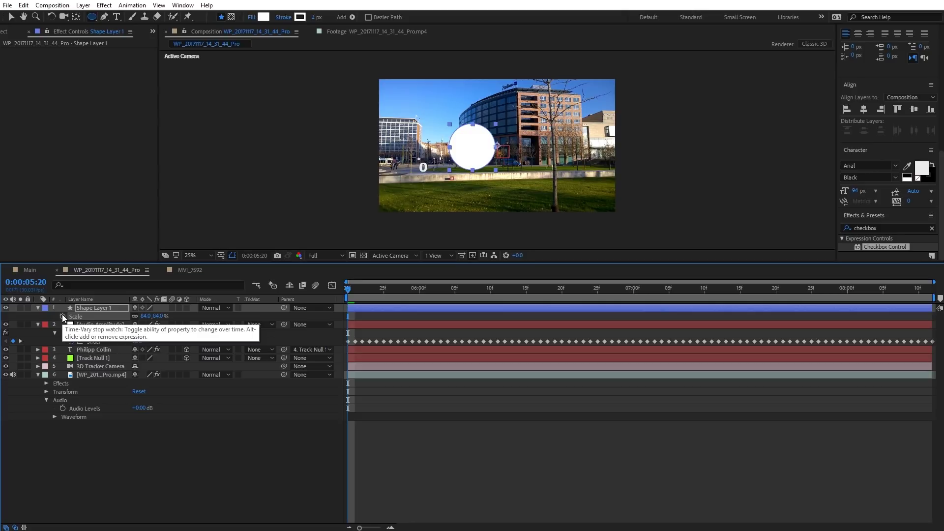
left_click(62, 315, "alt")
type("[303")
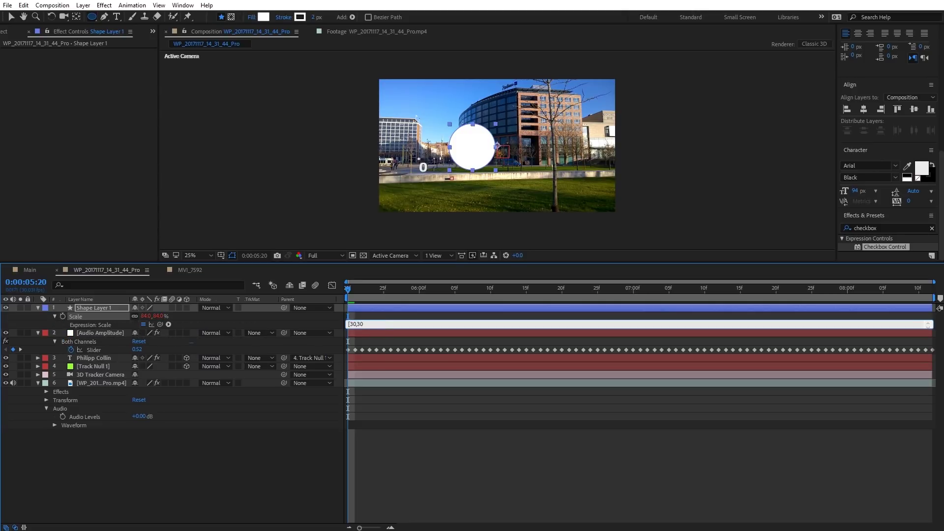
left_click(423, 436)
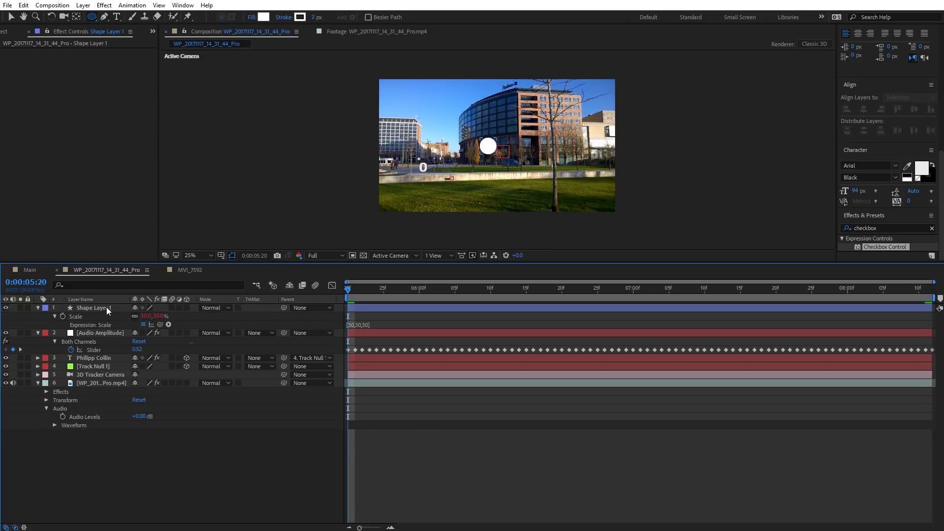
Pickwhip the circle's scale to the Both Channels slider and preview it.
left_click_drag(159, 325, 98, 390)
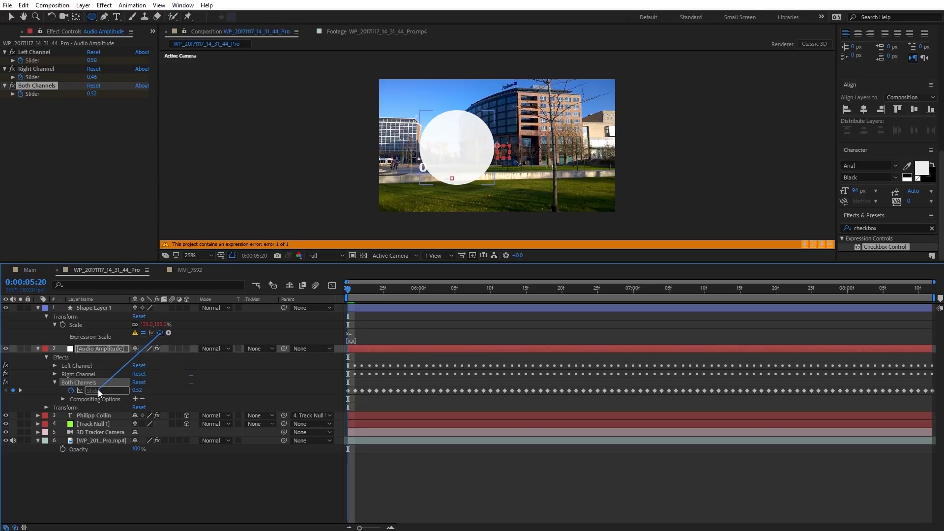
left_click_drag(98, 390, 98, 389)
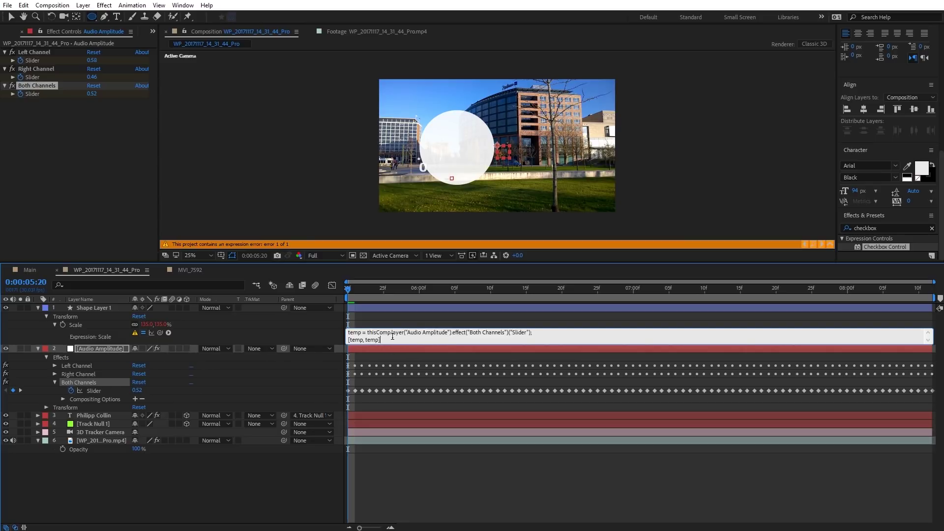
left_click(424, 315)
left_click_drag(349, 289, 386, 288)
key("space")
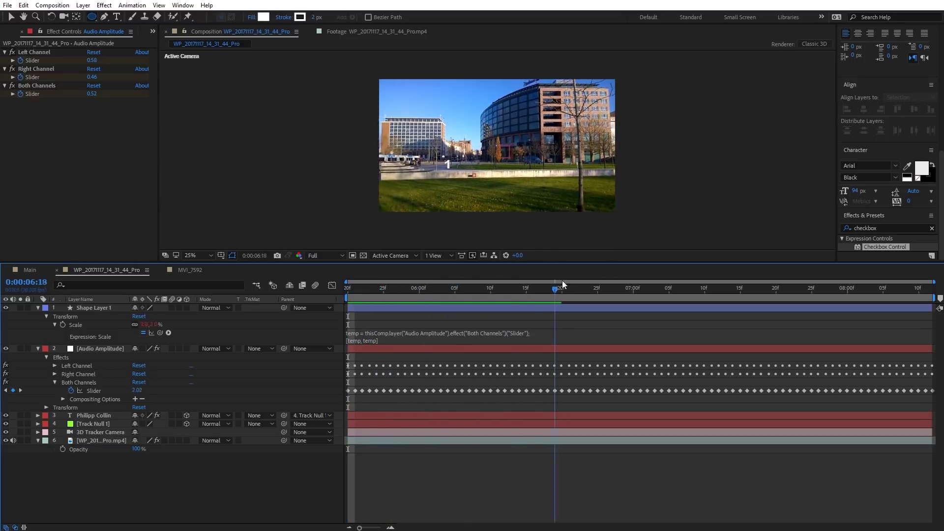
Multiply the audio-linked scale expression by 200 and play back the pulsing circle.
left_click(543, 332)
type("*200")
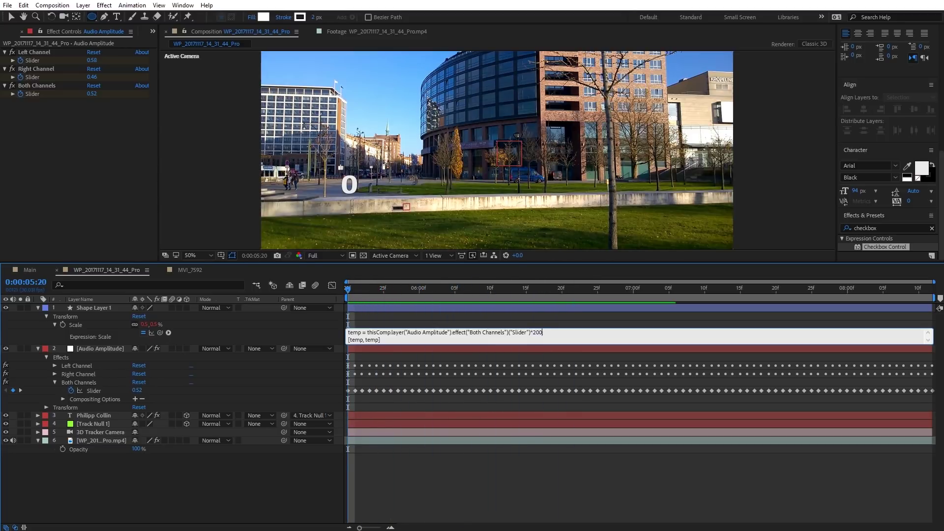
left_click(488, 478)
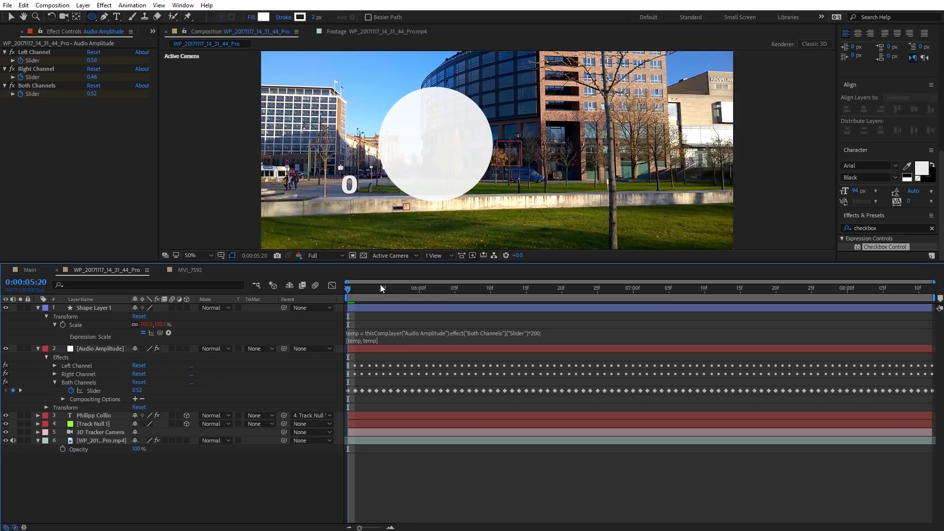
key("space")
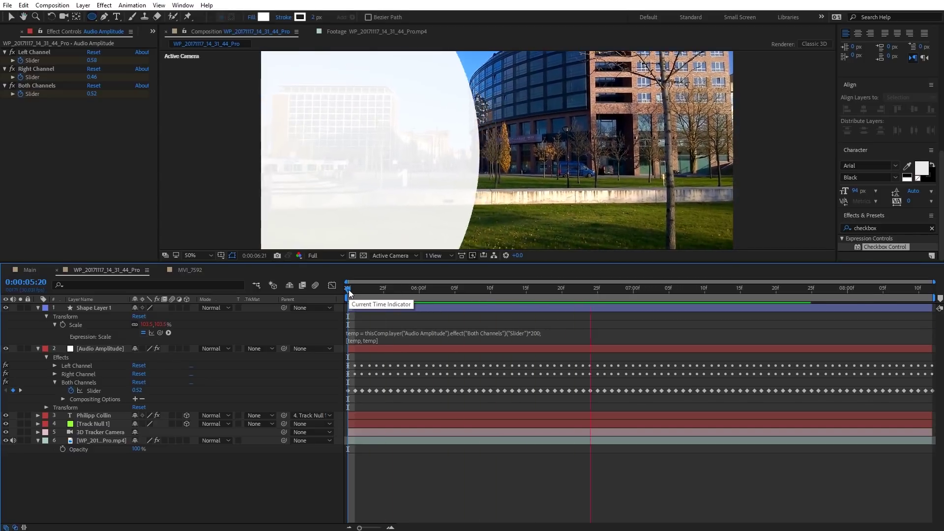
scroll(390, 227, "down", 2)
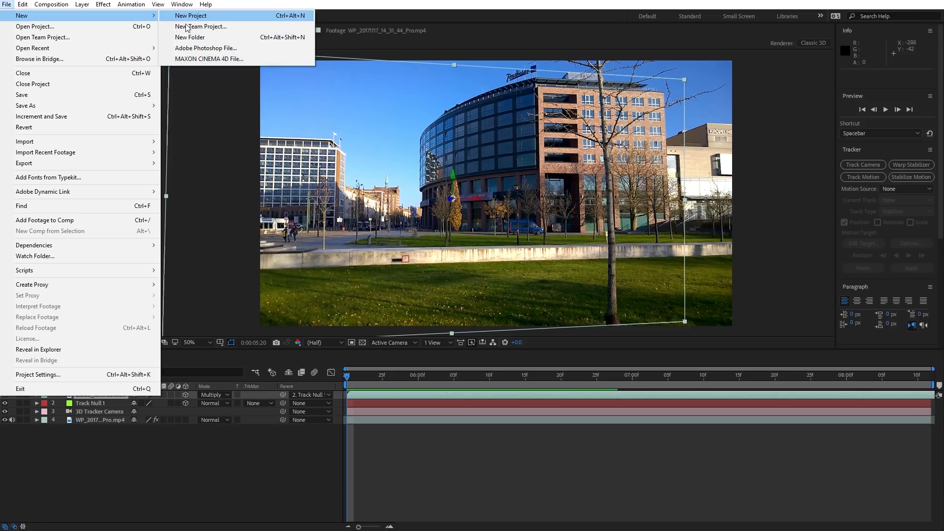
Create and save a new MAXON CINEMA 4D file to launch Cinema 4D Lite.
left_click(201, 59)
key("Return")
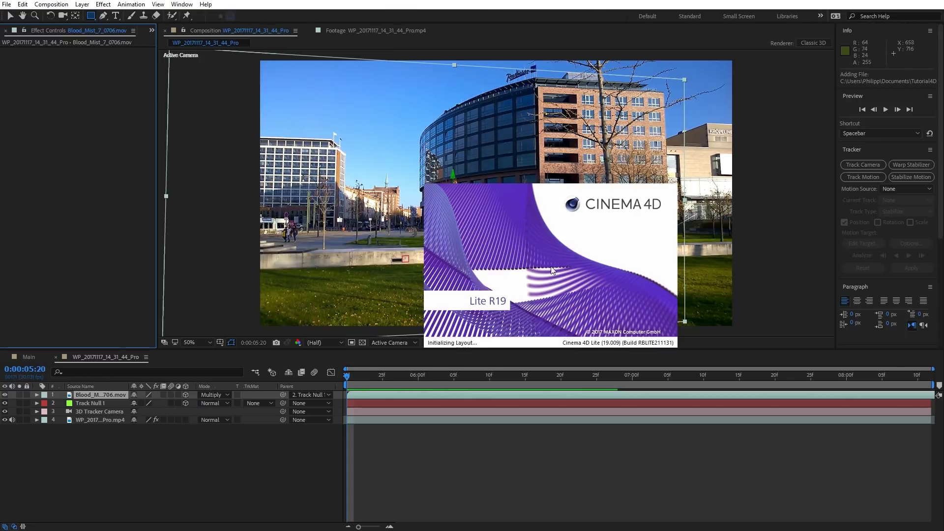